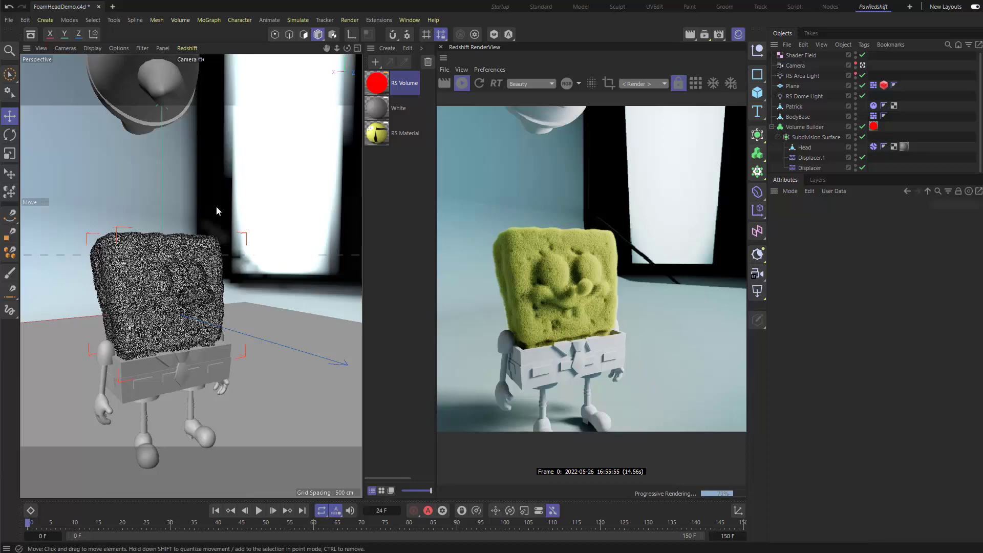
- Orbit and zoom the viewport around the foam head to frame the whole character
scroll(217, 207, "down", 4)
left_click_drag(217, 207, 219, 211, "alt")
scroll(164, 273, "up", 6)
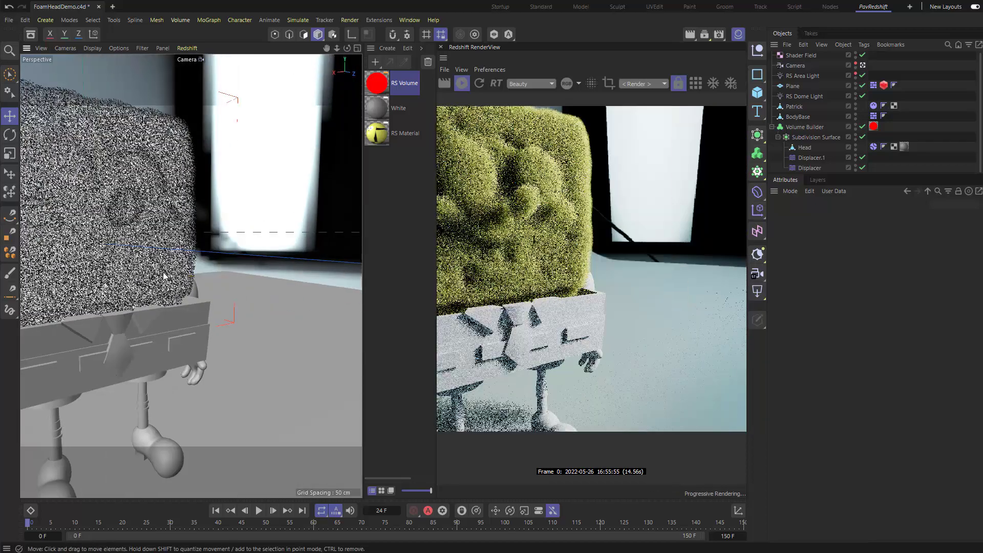
scroll(163, 276, "down", 4)
left_click_drag(155, 259, 261, 239, "alt")
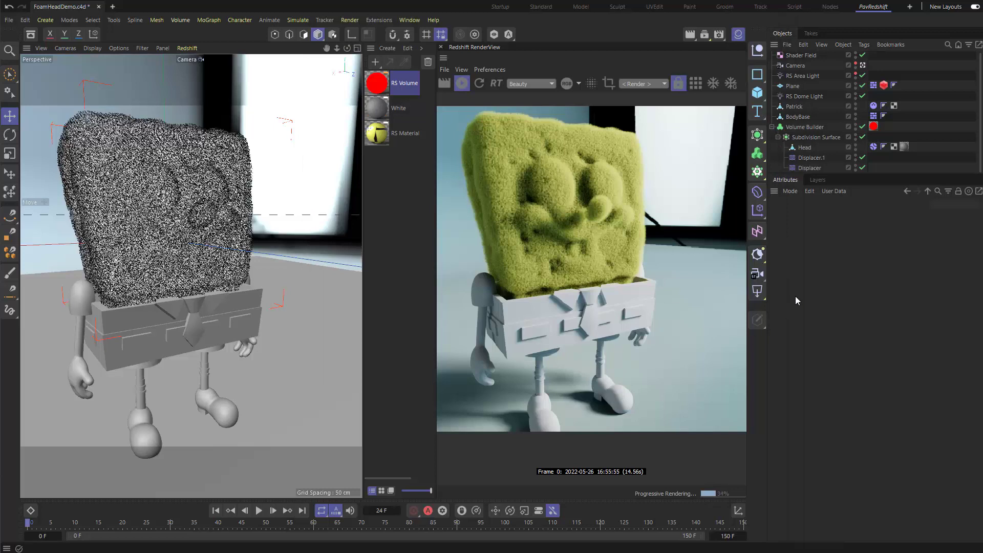
- Create a new default RS Material with Ctrl+N and name it Yellow
key("ctrl+n")
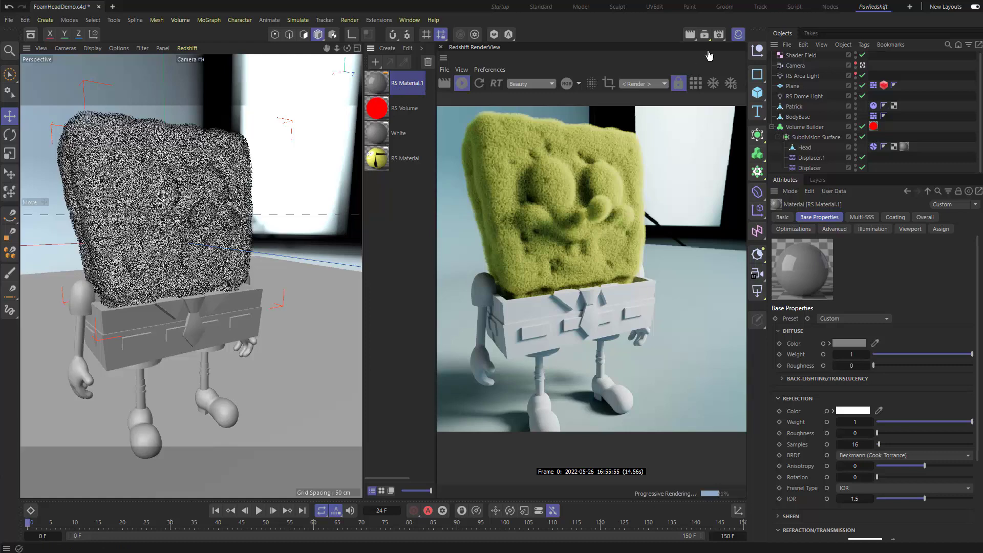
left_click(719, 35)
left_click(982, 28)
left_click(417, 20)
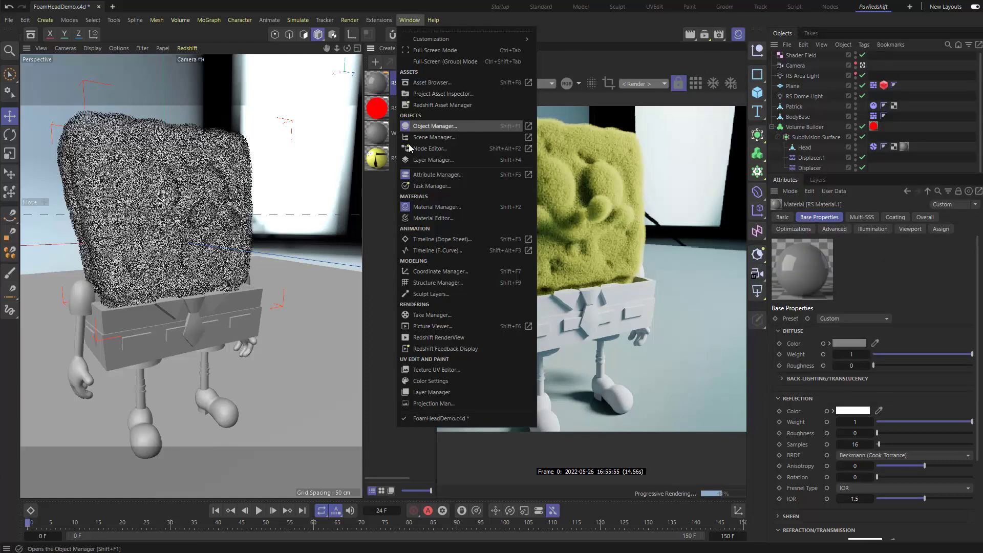
left_click(377, 165)
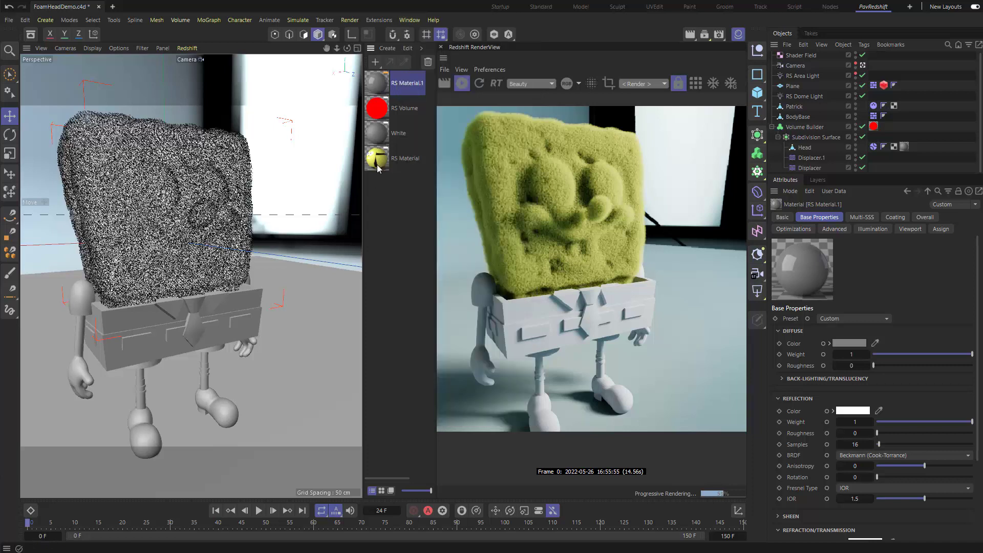
double_click(408, 84)
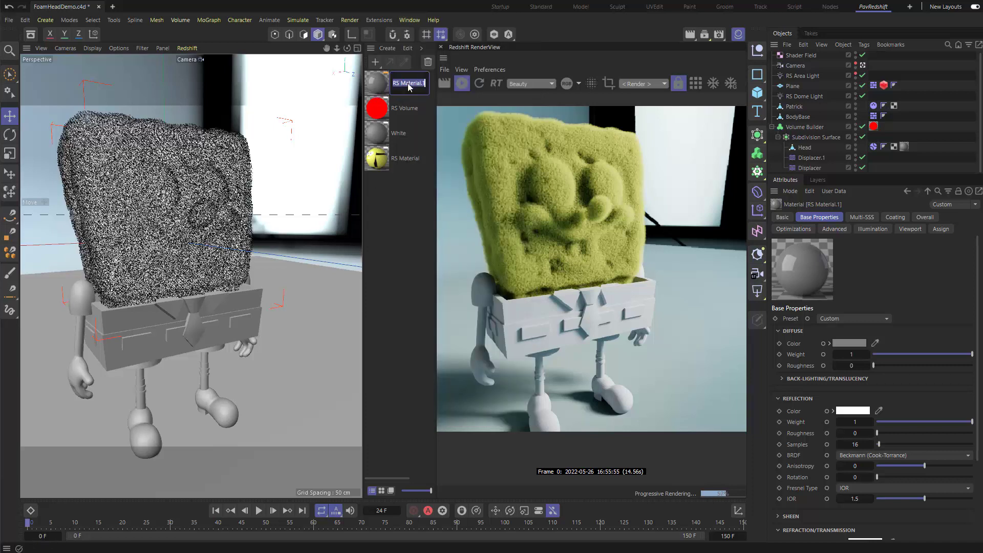
type("Yellow")
key("Return")
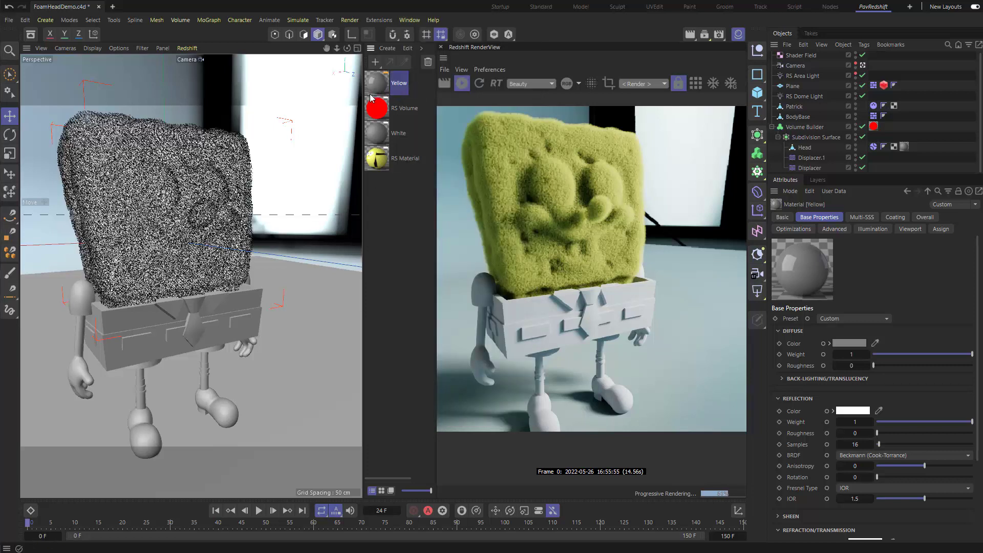
- Select the BodyBase pants object and collapse the Volume Builder hierarchy
left_click(164, 309)
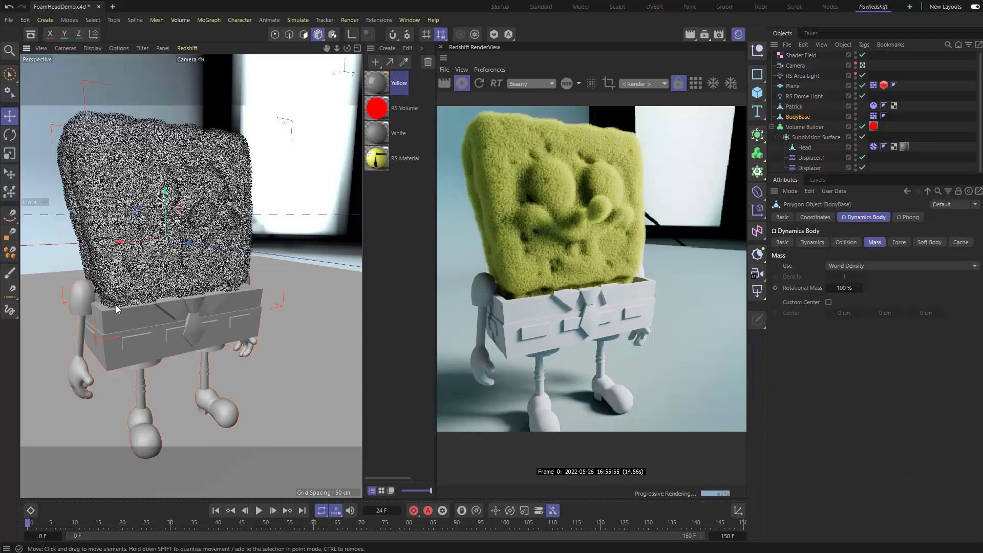
left_click_drag(156, 310, 146, 273, "alt")
scroll(146, 272, "up", 5)
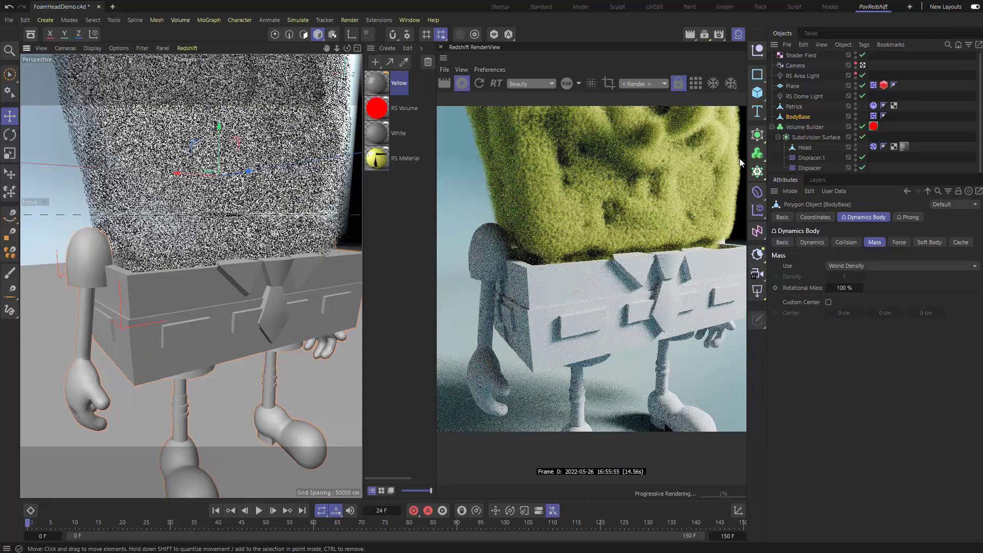
left_click(773, 127)
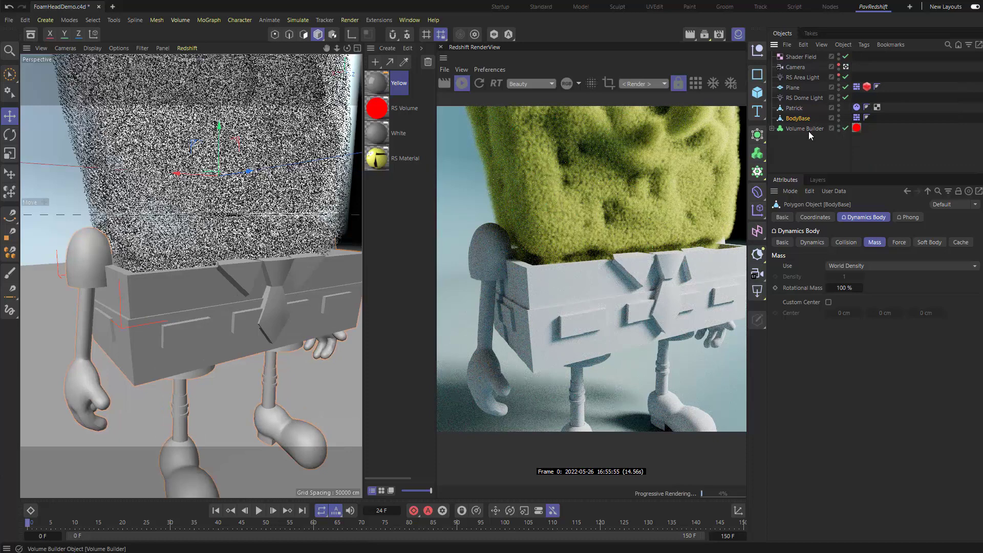
- Hide the foam head in the viewport and render, and frame the pants
left_click(838, 128)
left_click(837, 130)
middle_click_drag(228, 218, 211, 175, "alt")
left_click_drag(211, 175, 214, 183, "alt")
middle_click_drag(211, 220, 210, 206, "alt")
left_click_drag(247, 217, 237, 213, "alt")
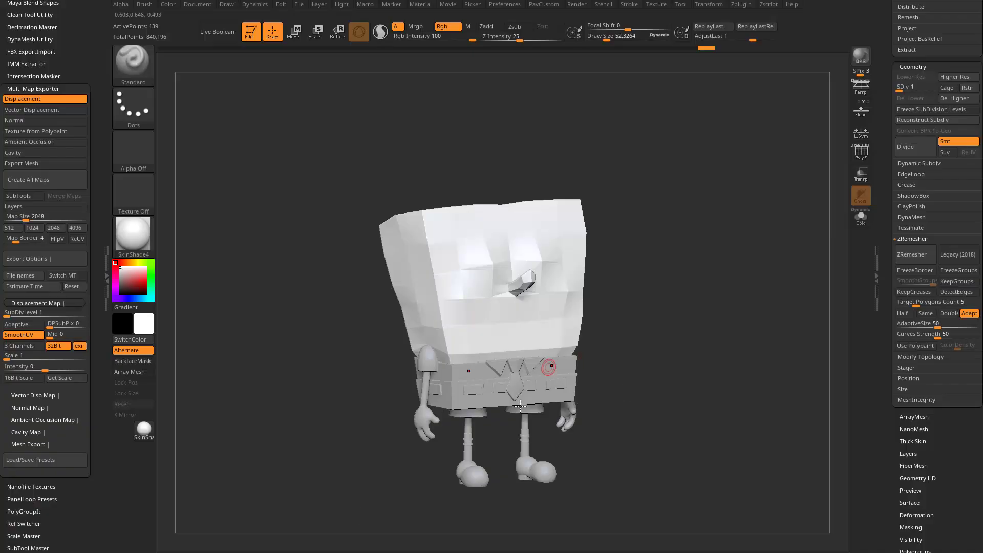
- In ZBrush, turn on PolyF wireframe polygroups and rotate the body to inspect its parts
mouse_move(621, 396)
left_mouse_down()
mouse_move(688, 334)
mouse_move(722, 333)
mouse_move(835, 174)
mouse_move(735, 307)
mouse_move(723, 308)
mouse_move(728, 277)
mouse_move(720, 298)
left_mouse_up()
key("shift+f")
key("s")
mouse_move(701, 251)
left_mouse_down()
mouse_move(700, 227)
mouse_move(700, 245)
mouse_move(729, 242)
left_mouse_up()
key("s")
mouse_move(739, 320)
left_mouse_down()
mouse_move(672, 272)
mouse_move(732, 277)
mouse_move(738, 259)
mouse_move(546, 410)
left_mouse_up()
left_click_drag(642, 385, 664, 353)
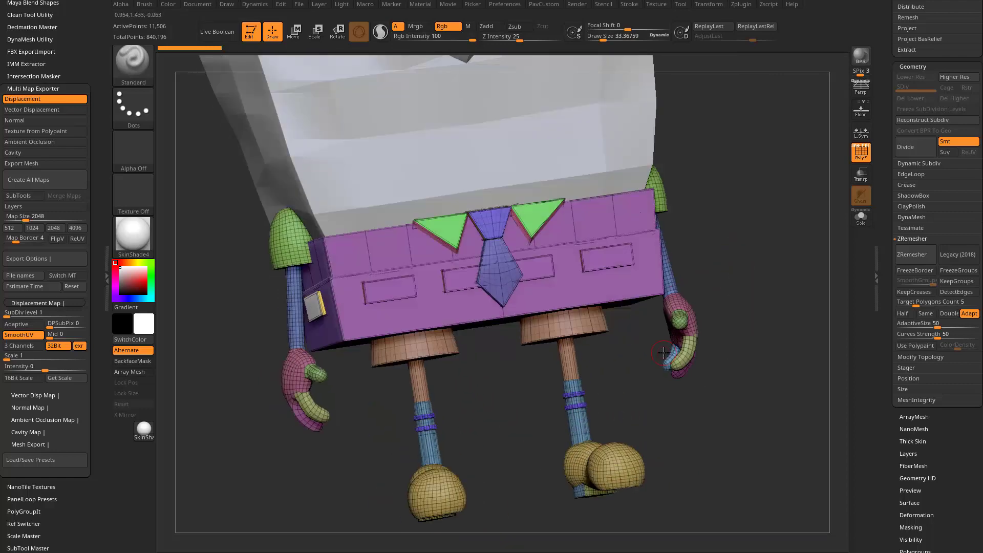
left_click_drag(714, 223, 524, 321)
left_click_drag(744, 222, 693, 283)
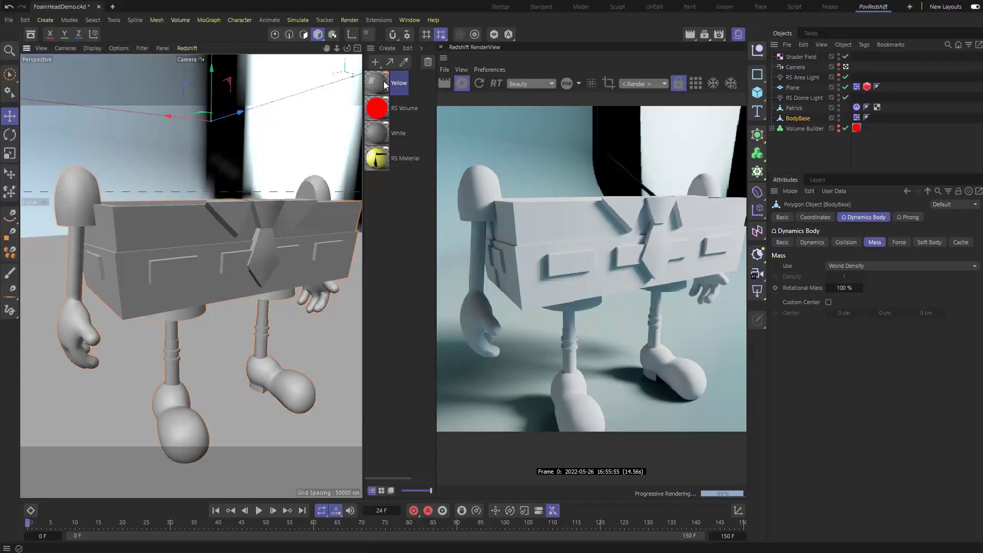
- Set Yellow's reflection roughness to 0.325 and sample a yellow diffuse colour from screen
left_click(375, 83)
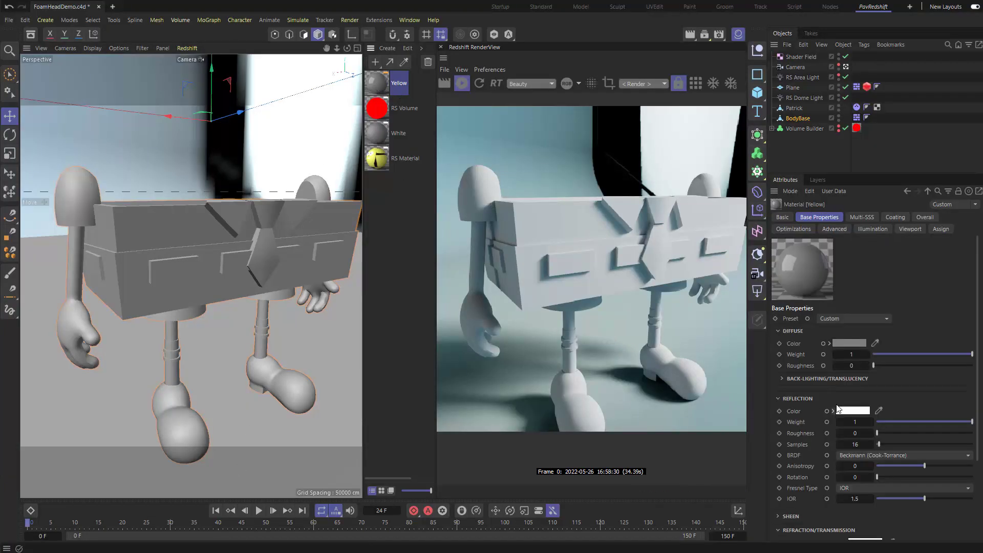
left_click_drag(898, 433, 913, 433)
left_click_drag(912, 433, 908, 433)
left_click(875, 344)
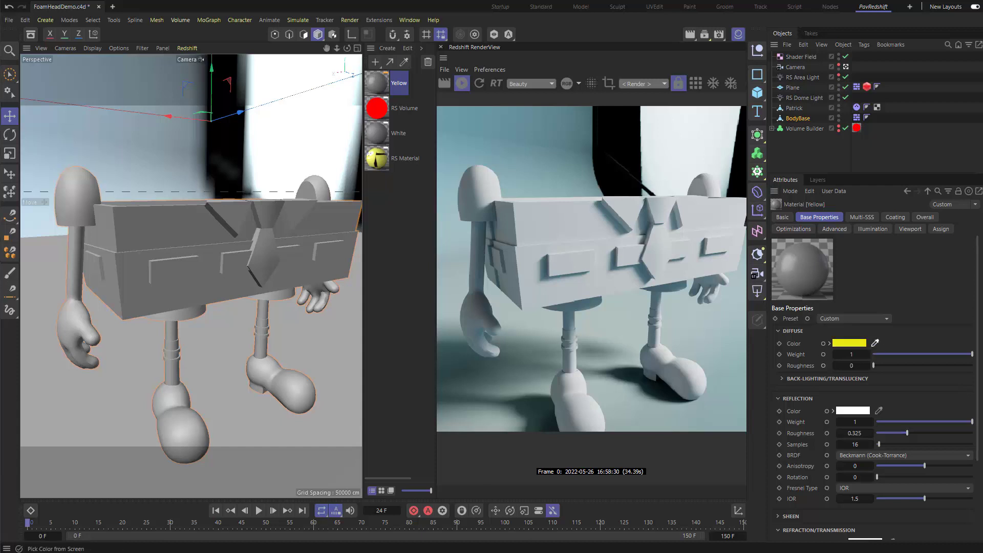
left_click(377, 159)
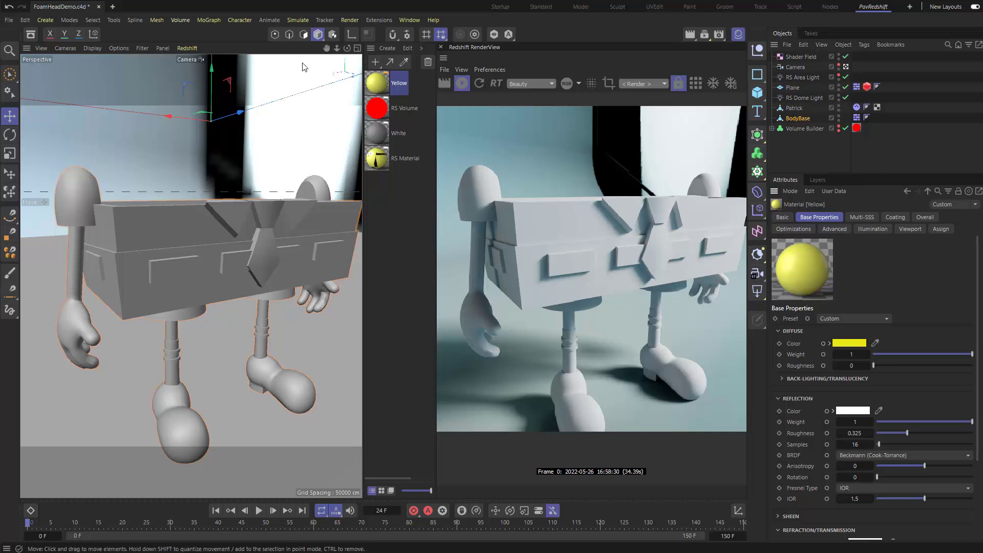
- In polygon mode, select the arms, both hands and both upper legs
left_click(304, 35)
double_click(73, 258)
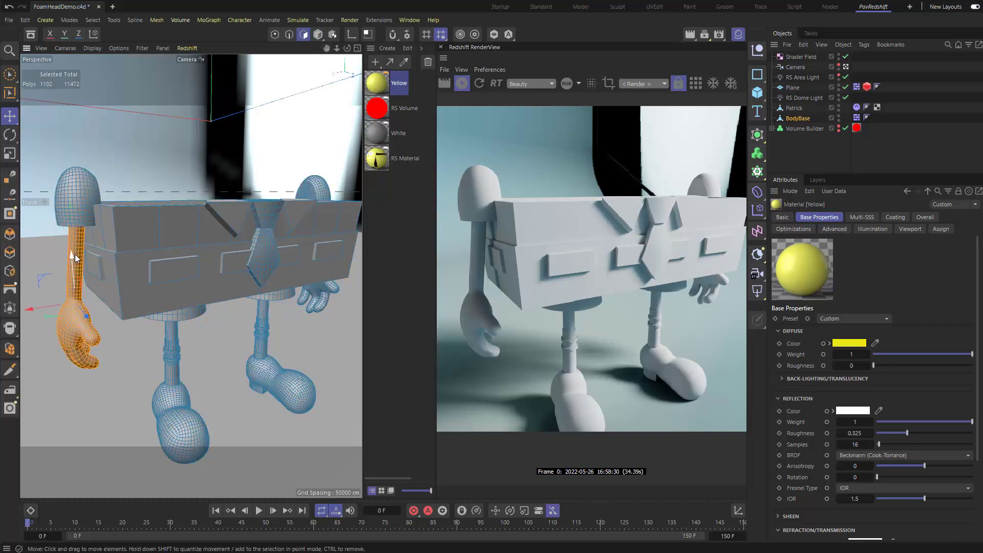
double_click(173, 334, "shift")
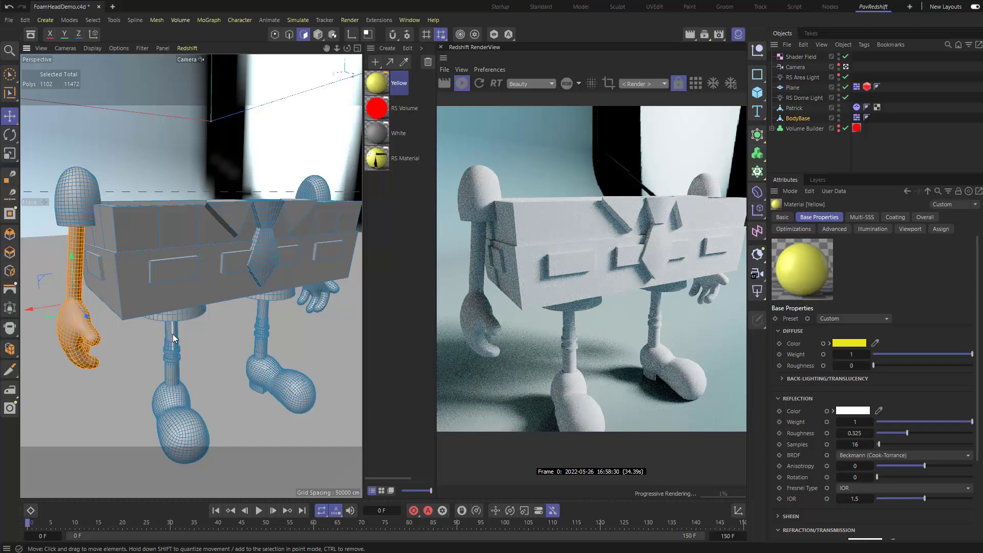
double_click(265, 313, "shift")
double_click(327, 305, "shift")
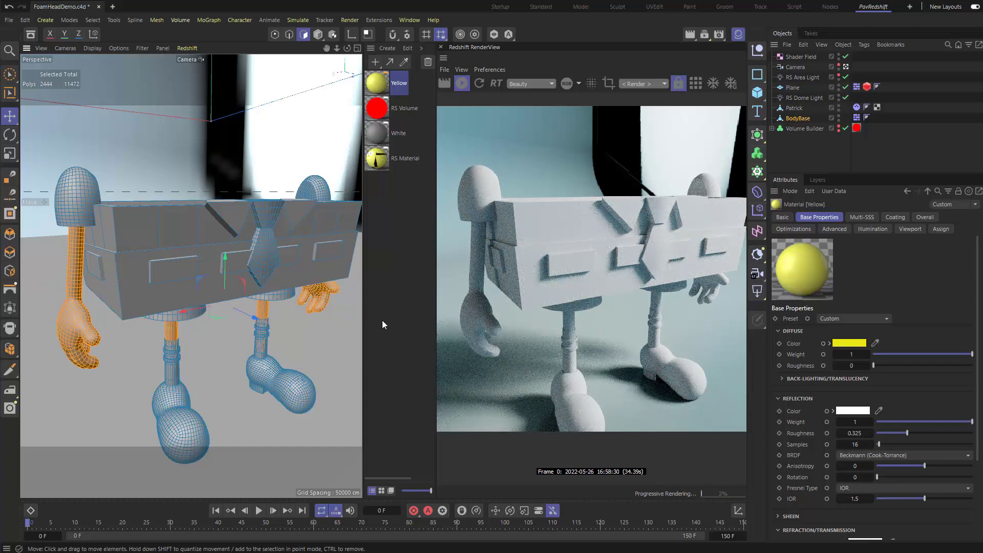
- Apply Yellow to the selection, then duplicate it with a light-grey diffuse colour
right_click(376, 85)
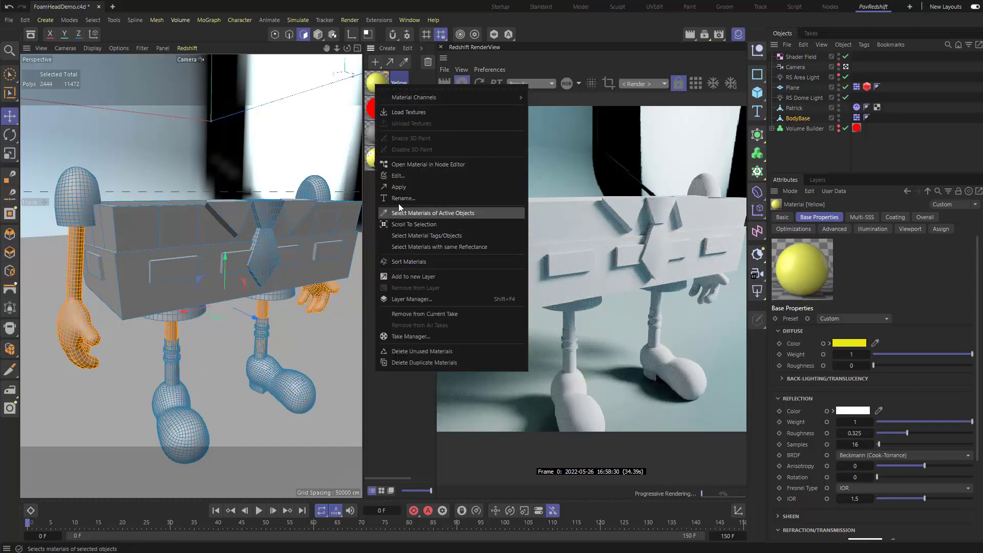
left_click(398, 187)
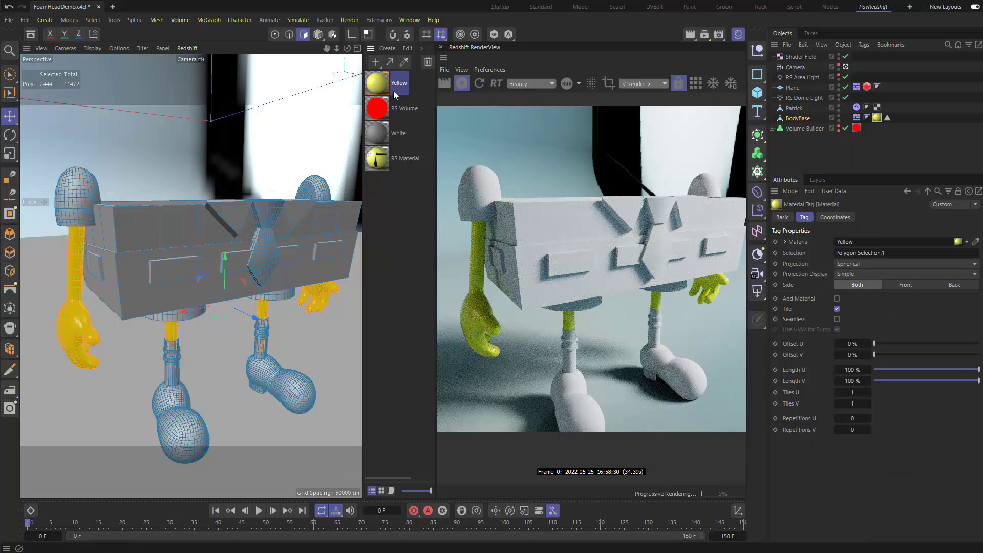
left_click_drag(386, 86, 382, 112, "ctrl")
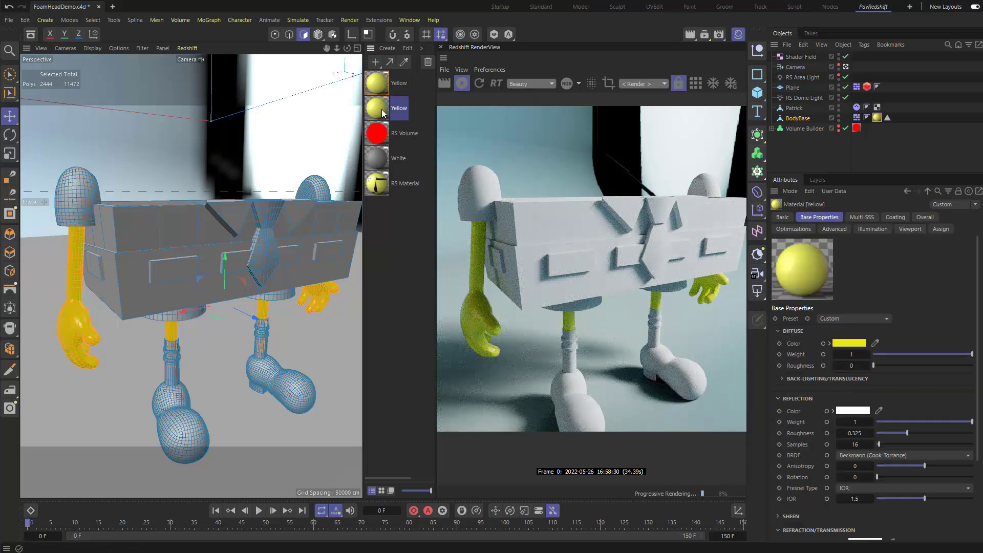
left_click(875, 343)
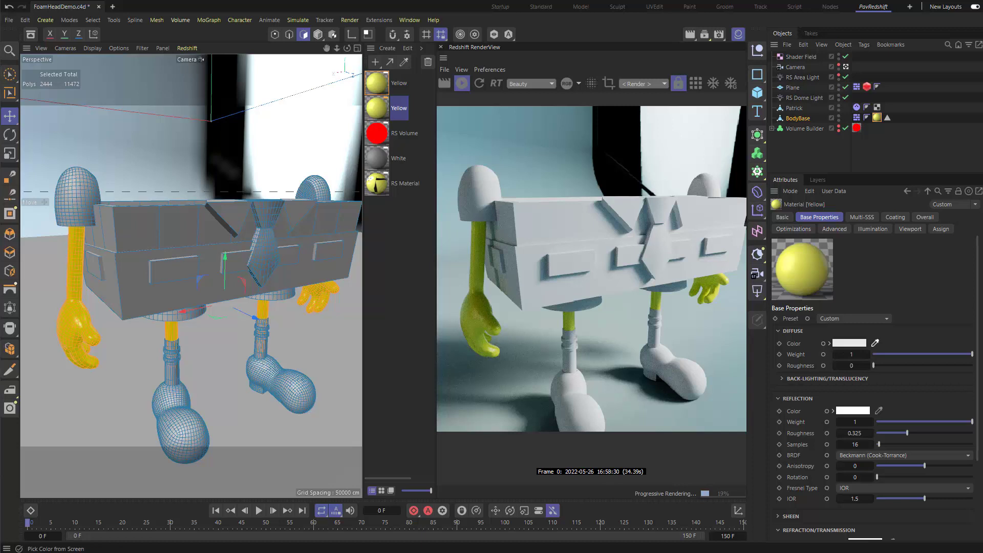
- Name the copy White, delete the Head's old material tag and the surplus white material
double_click(399, 108)
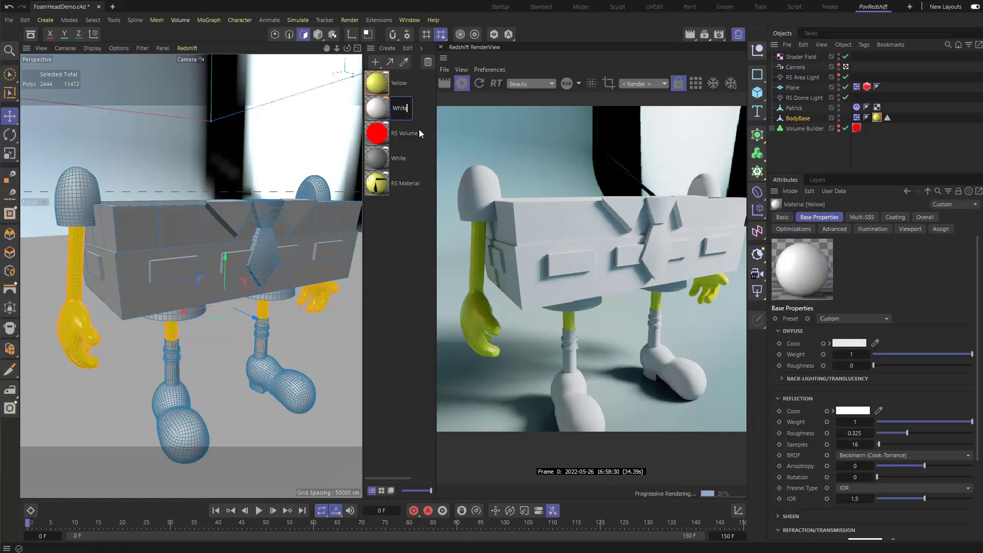
type("White")
key("Return")
left_click(399, 160)
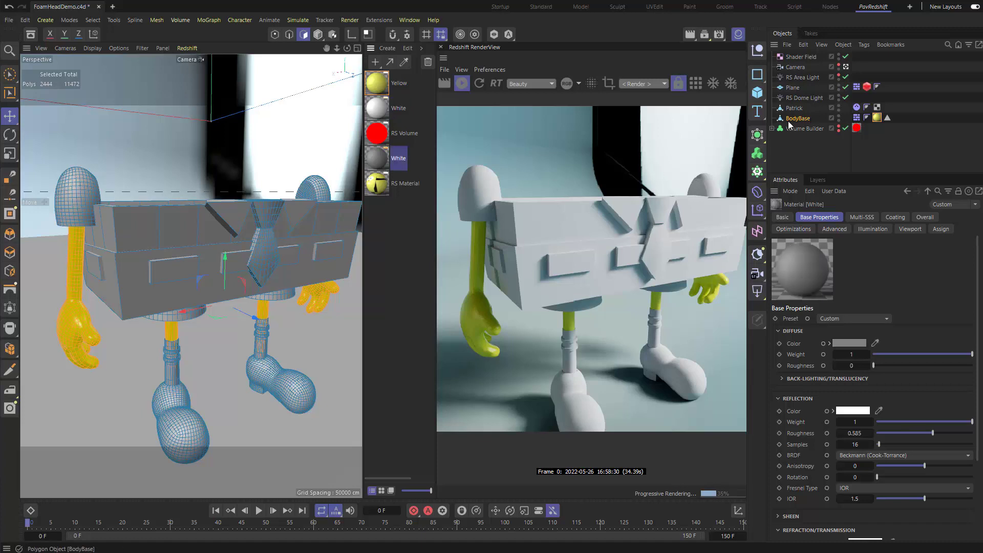
left_click(772, 128)
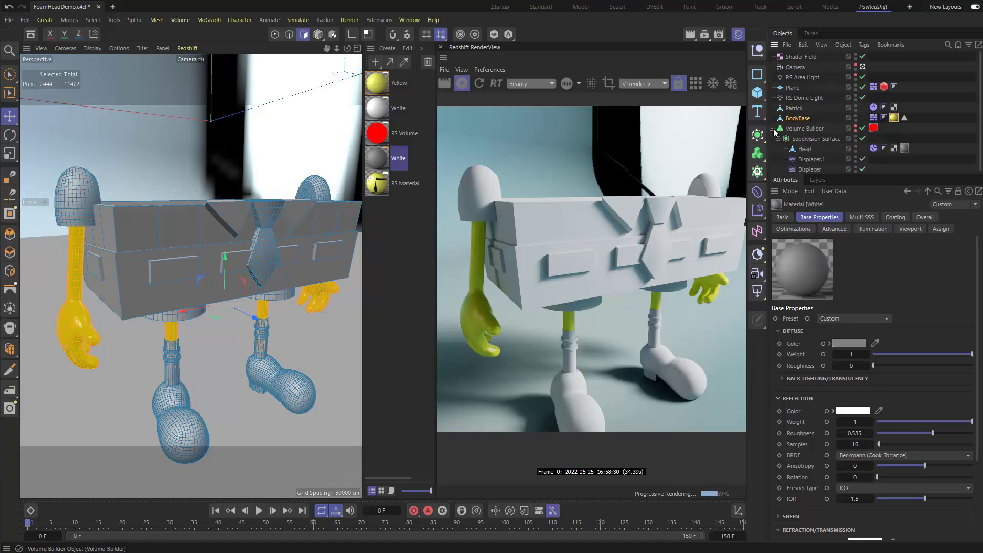
left_click(903, 149)
key("Delete")
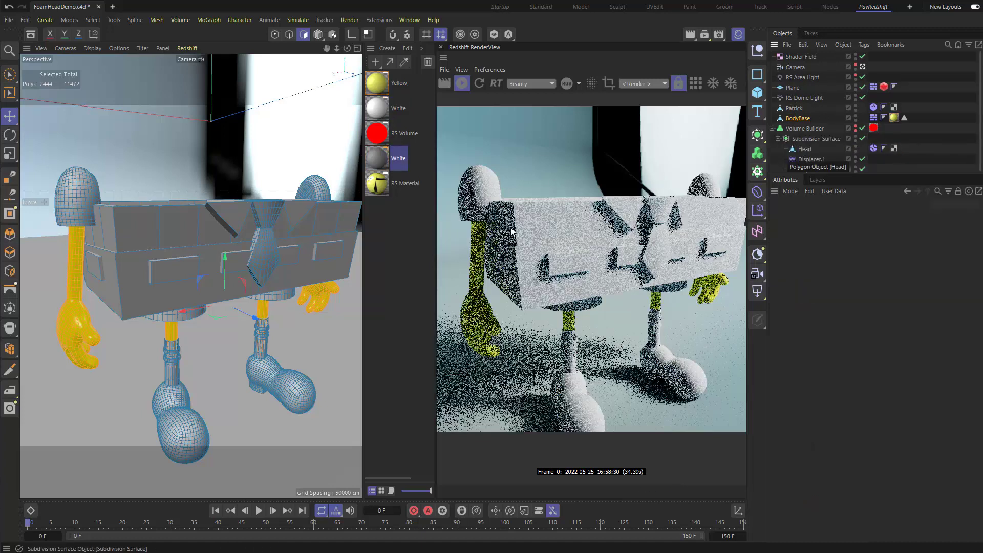
left_click(381, 162)
key("Delete")
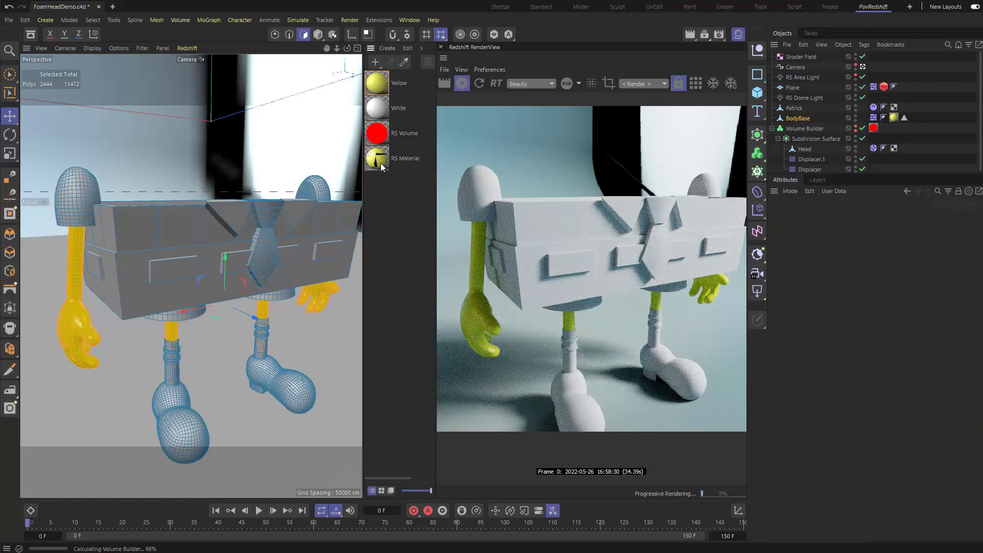
- Apply White to the top band, collar triangles, sock strips and both eyes, then duplicate it
left_click(377, 108)
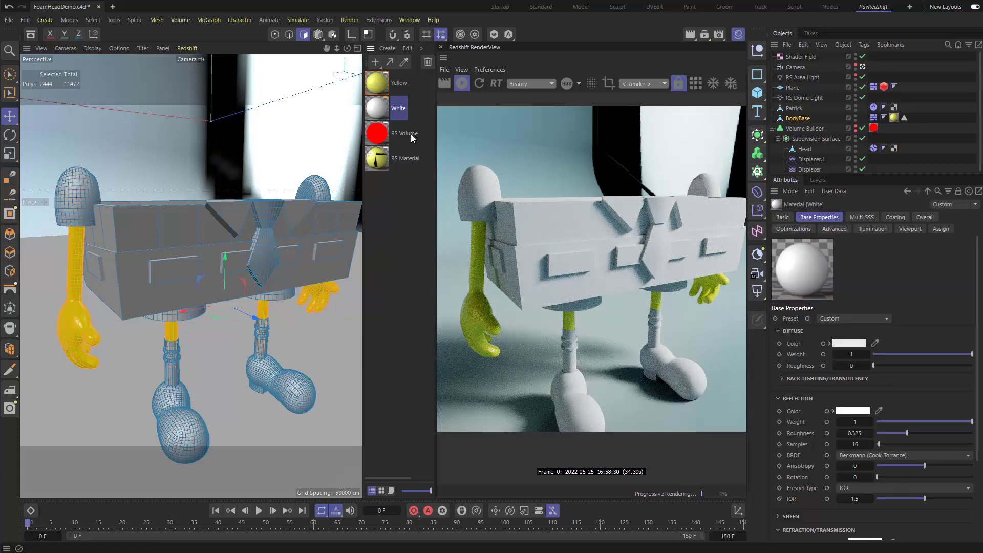
left_click(187, 226)
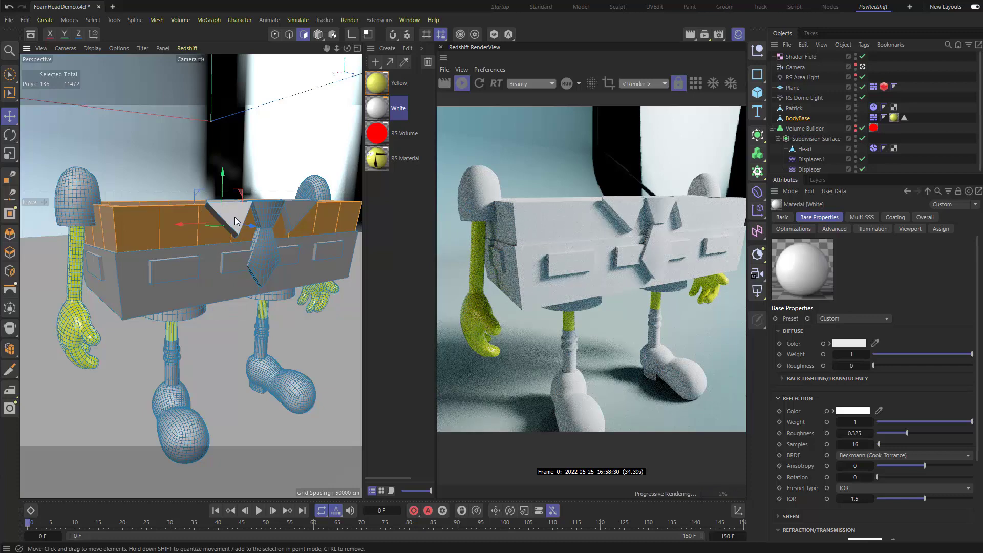
left_click(235, 216, "shift")
left_click(290, 210, "shift")
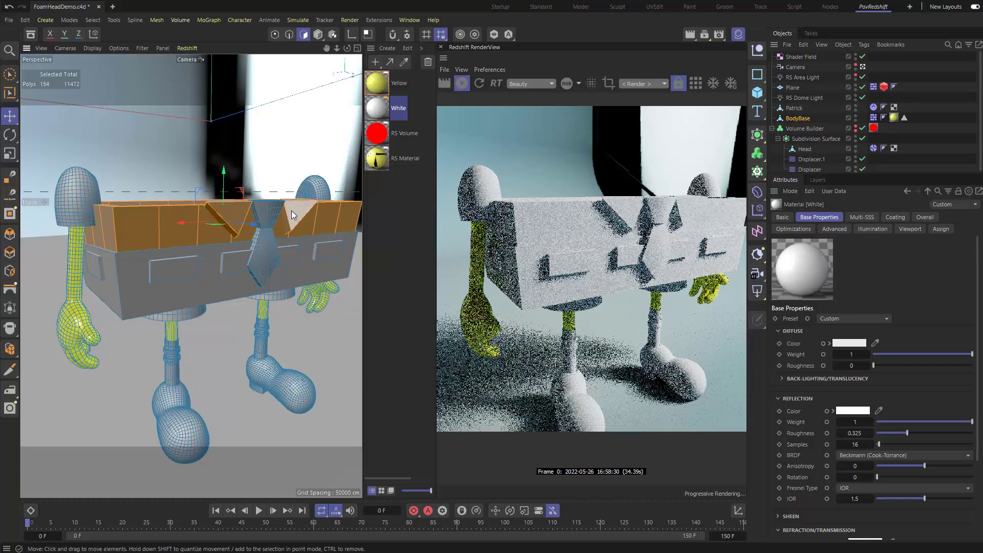
left_click(168, 378, "shift")
left_click(260, 339, "shift")
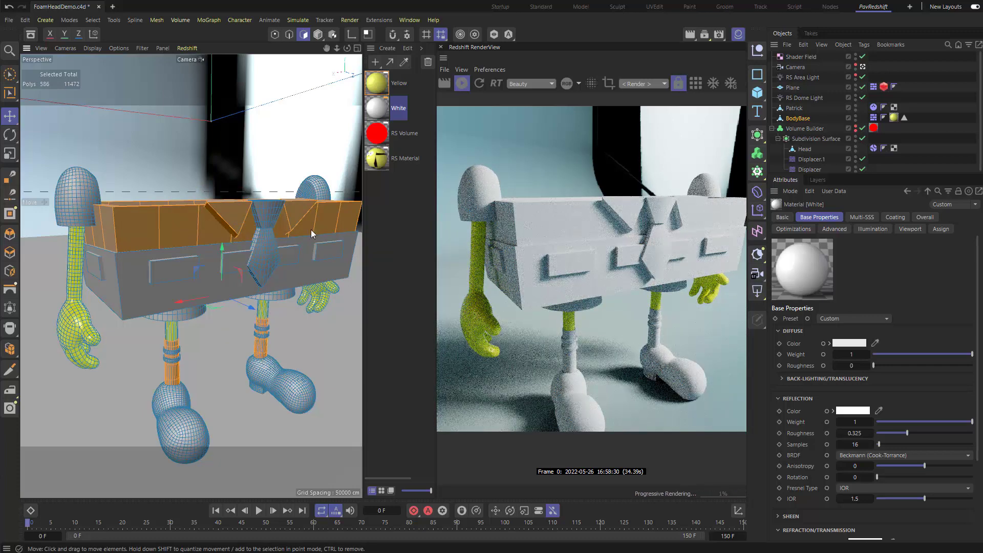
left_click(314, 188, "shift")
left_click(77, 191, "shift")
right_click(371, 119)
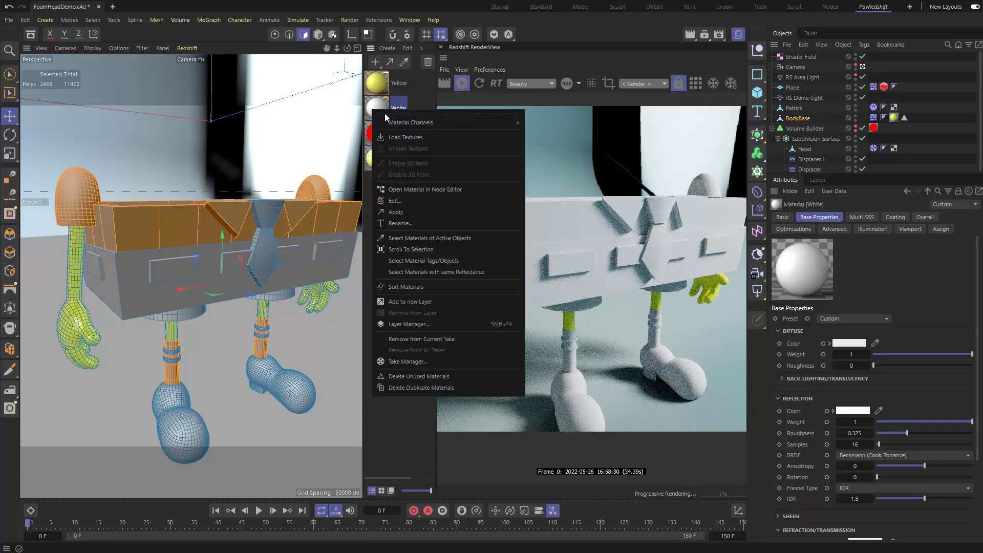
left_click(403, 213)
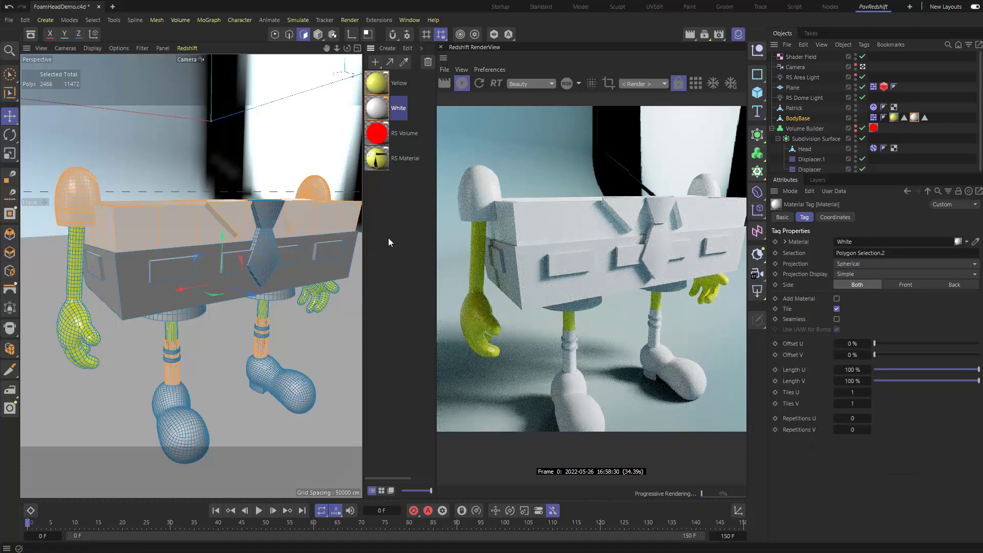
left_click_drag(385, 112, 407, 141, "ctrl")
- Rename the copy to Red and give it a bright red diffuse colour
double_click(399, 134)
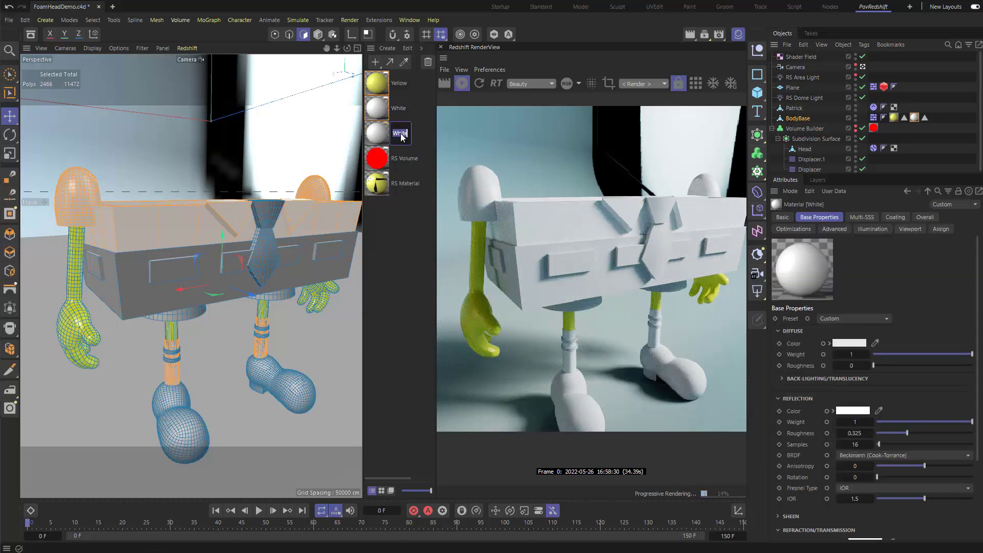
type("Red")
key("Return")
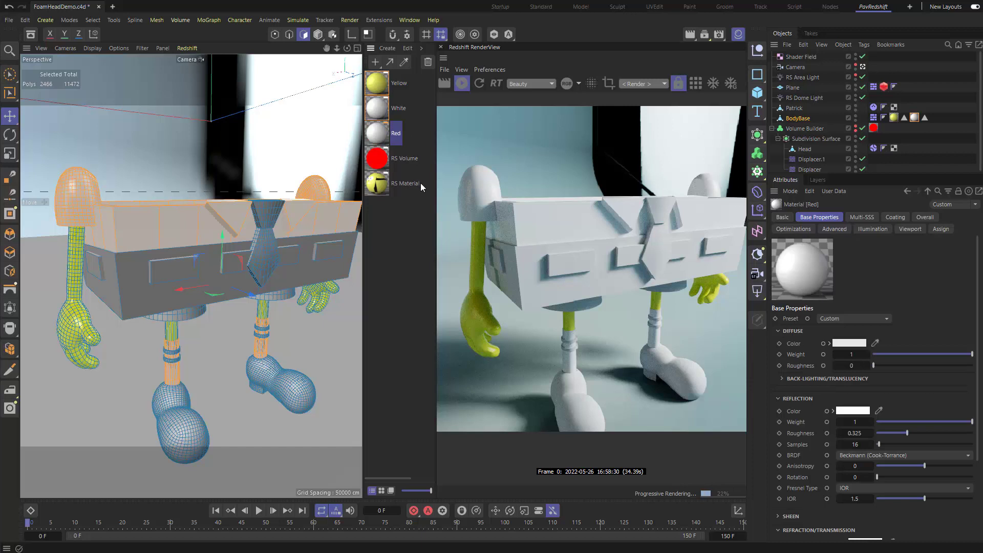
left_click(875, 343)
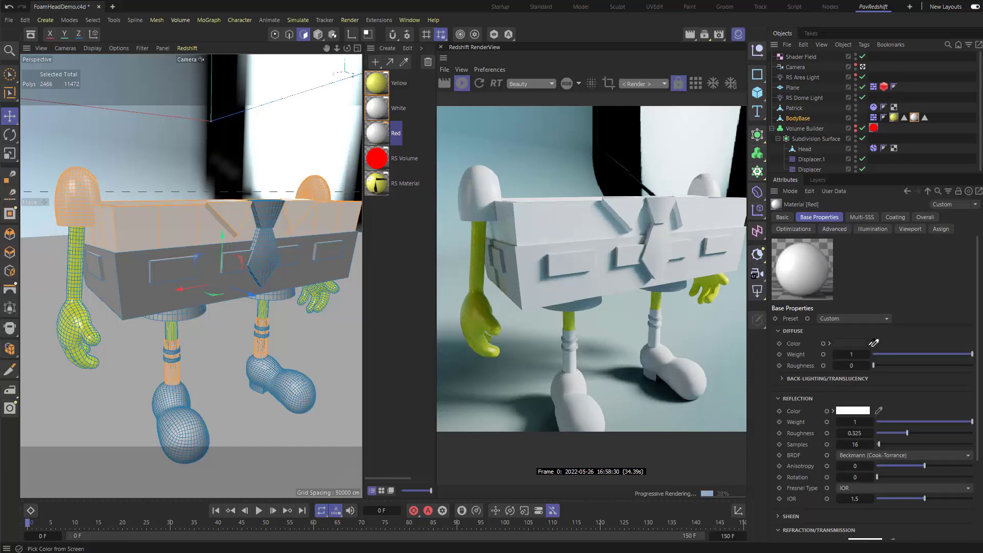
left_click(377, 158)
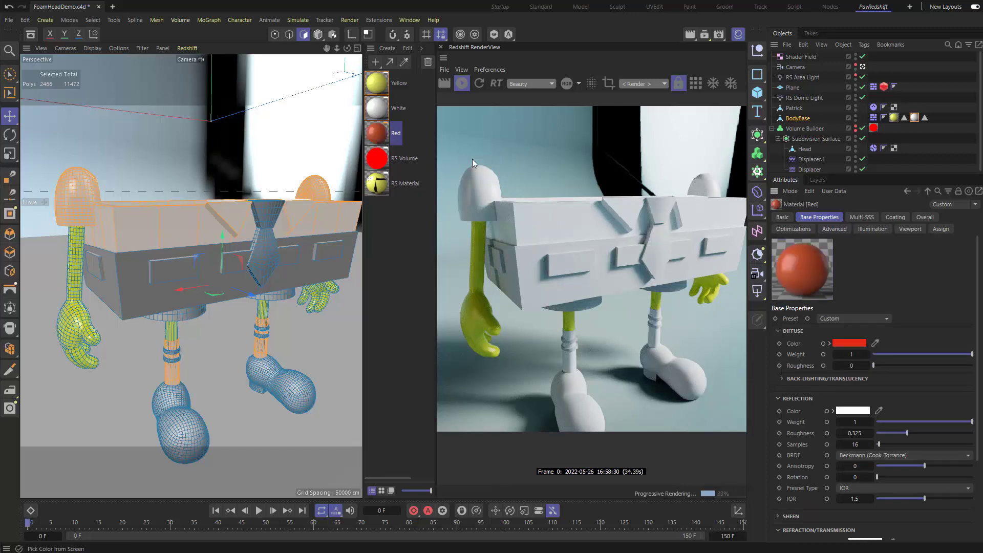
- Apply Red to the tie and ankle rings, then duplicate it
left_click(259, 251)
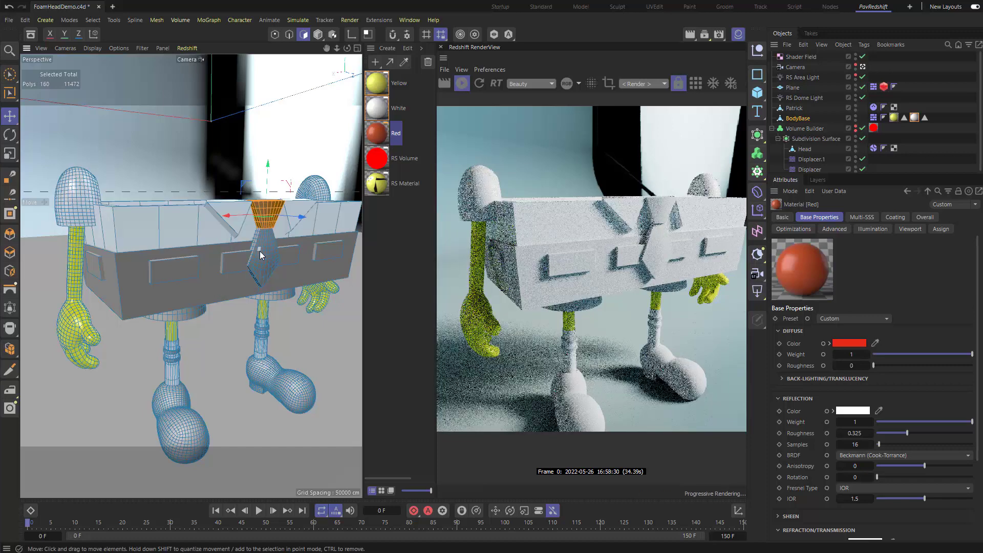
left_click(174, 360, "shift")
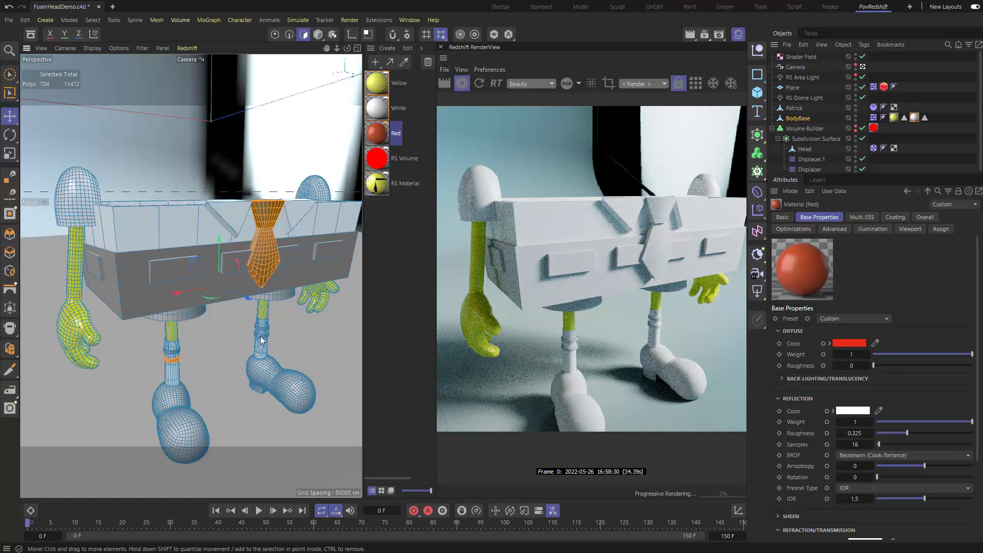
right_click(381, 135)
left_click(408, 234)
left_click_drag(381, 134, 382, 149)
- Make the copy a light Blue material, apply it to the sock rings and duplicate it
double_click(398, 160)
type("Blue")
key("Return")
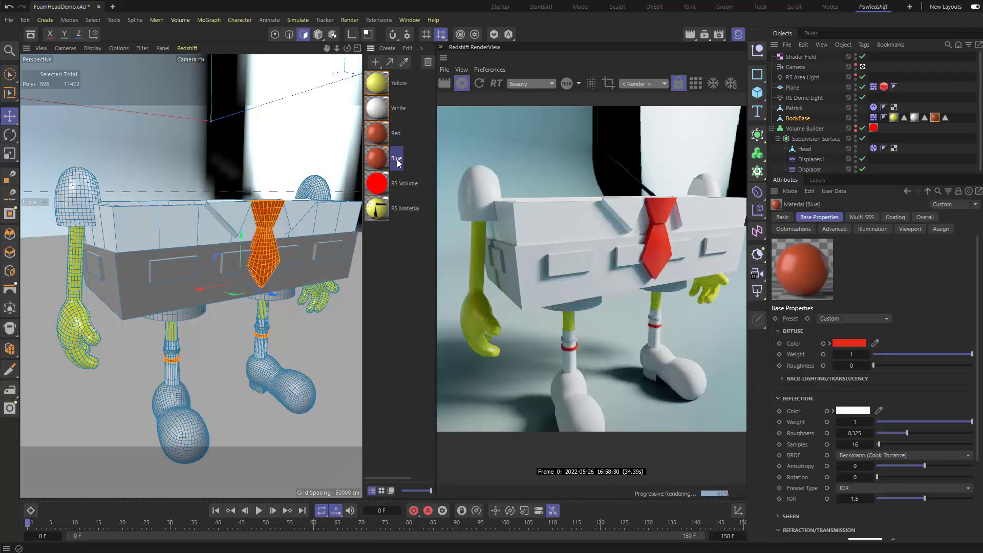
left_click(875, 343)
left_click(225, 396)
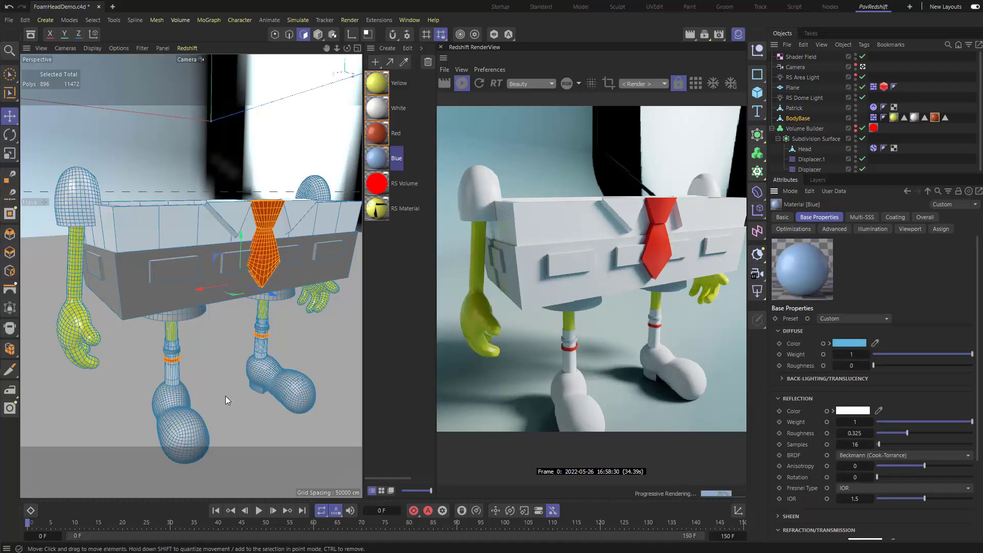
left_click(174, 357)
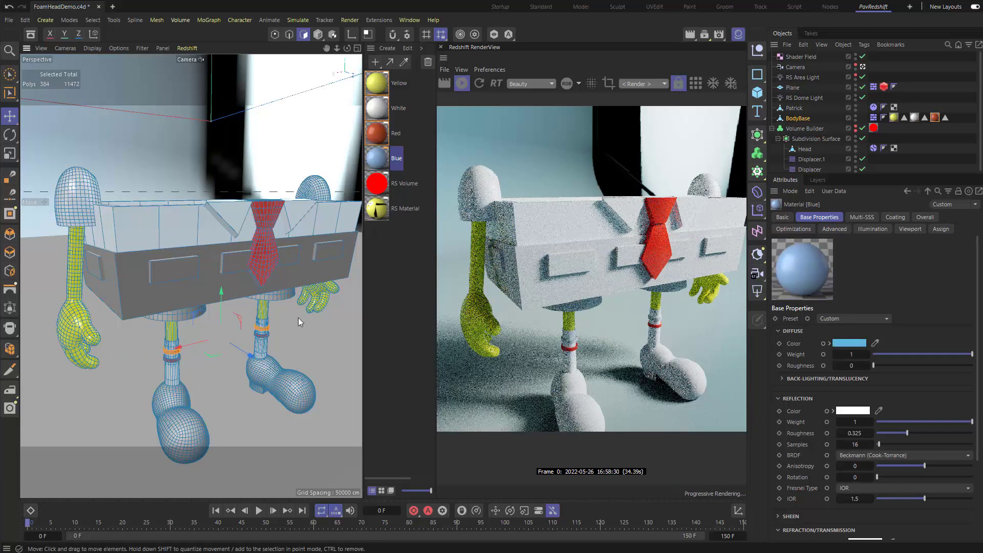
right_click(379, 163)
left_click(389, 259)
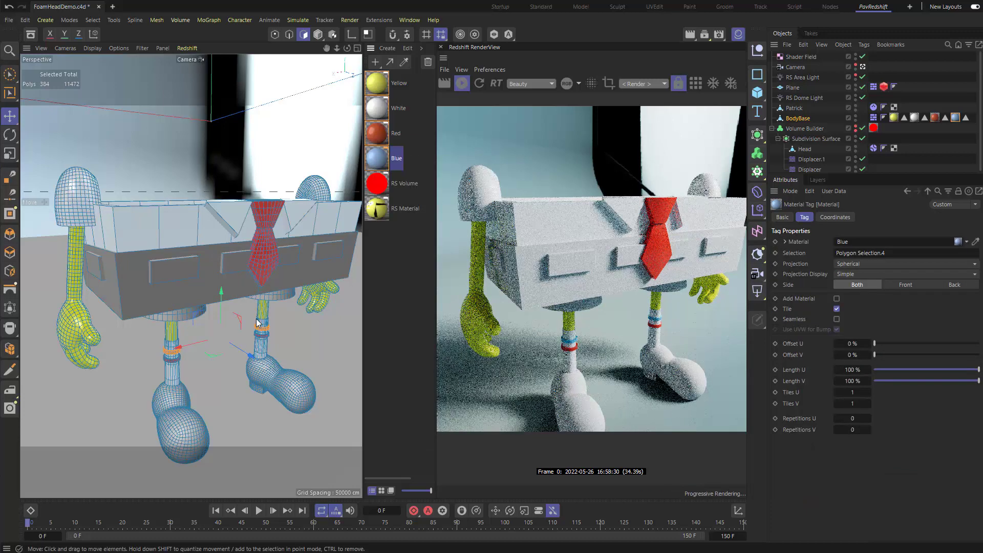
left_click_drag(377, 162, 382, 174, "ctrl")
- Make the copy an orange-brown Brown material, apply it to the trousers and duplicate it
double_click(399, 188)
left_click(399, 187)
type("brown")
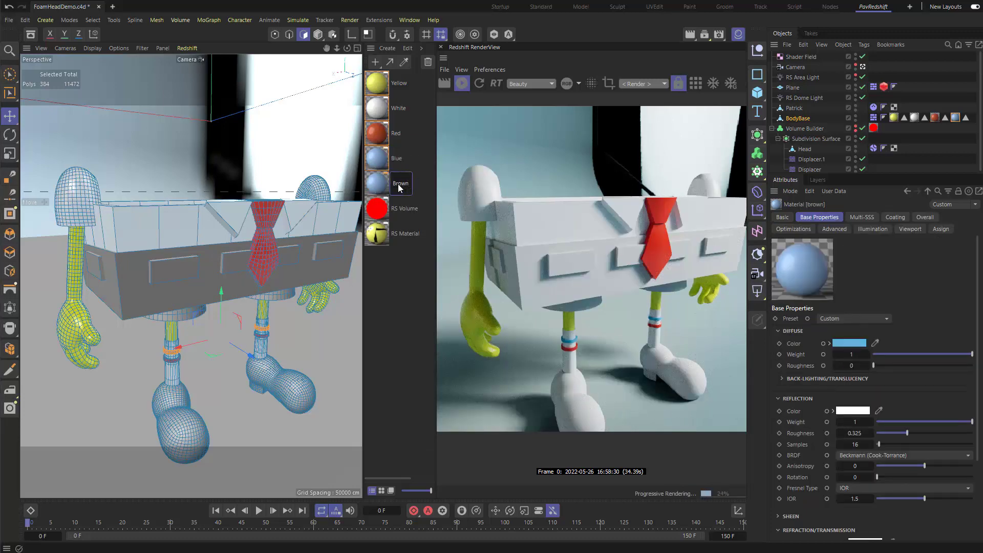
key("Return")
left_click(875, 343)
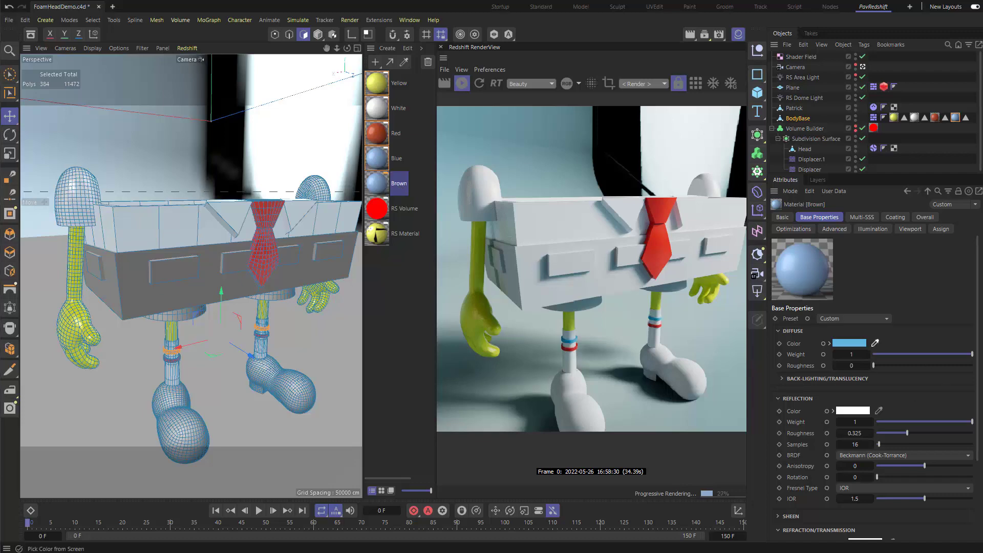
double_click(321, 272)
double_click(181, 314, "shift")
double_click(283, 297, "shift")
right_click(377, 183)
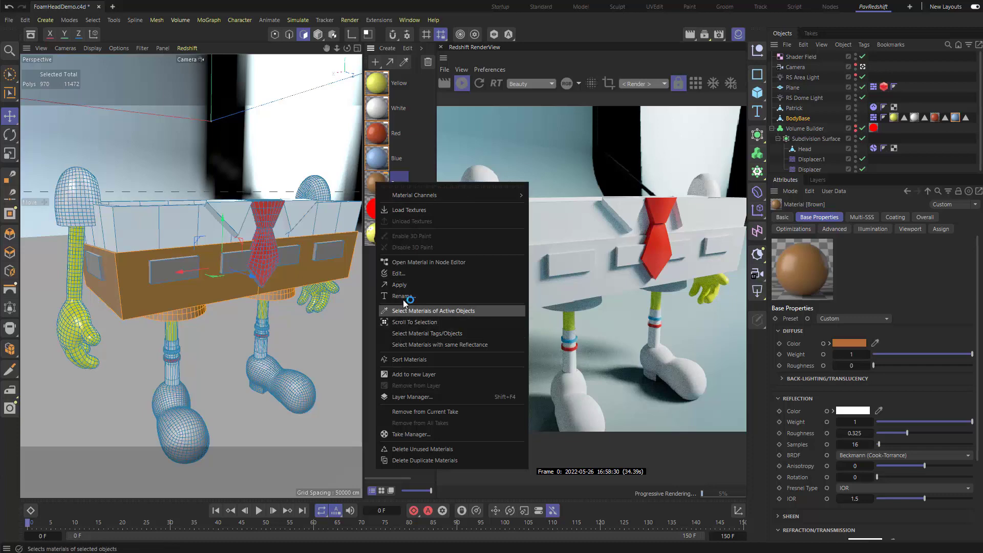
left_click(403, 285)
left_click_drag(380, 191, 381, 197)
- Rename the copy Black and set its diffuse colour to black
double_click(400, 209)
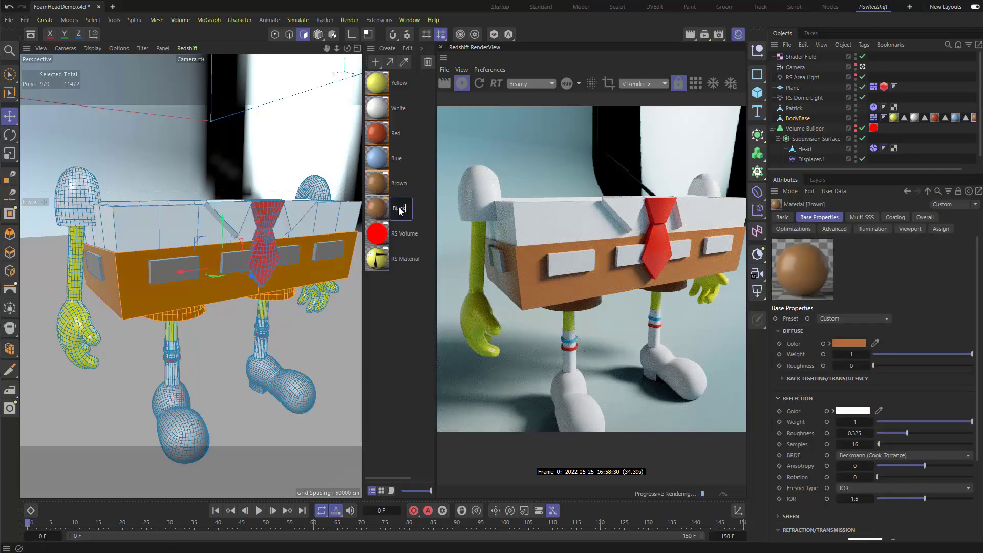
type("Black")
key("Return")
left_click(875, 343)
left_click(618, 149)
- Apply Black to both shoes and all the belt holes around the trousers
double_click(184, 423)
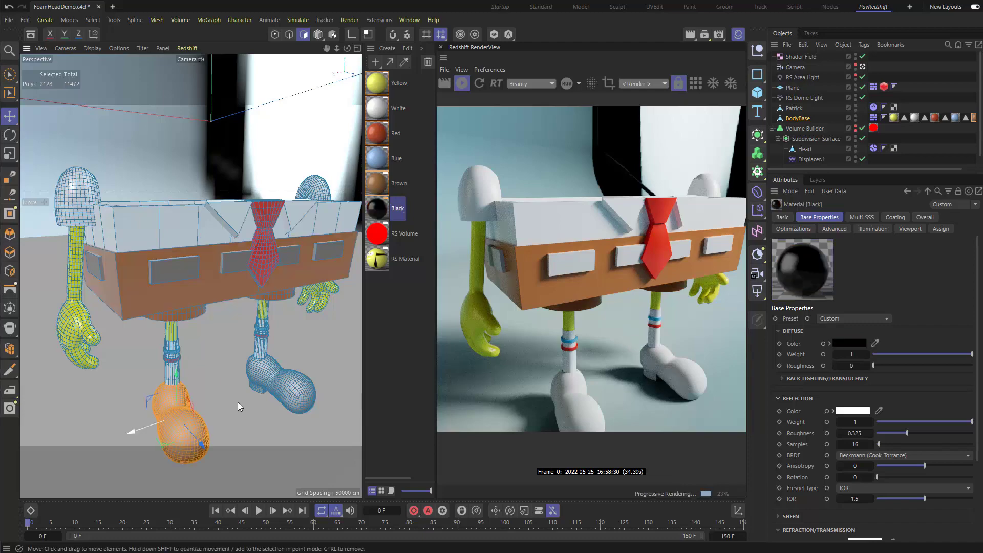
left_click(257, 399, "shift")
left_click(174, 269, "shift")
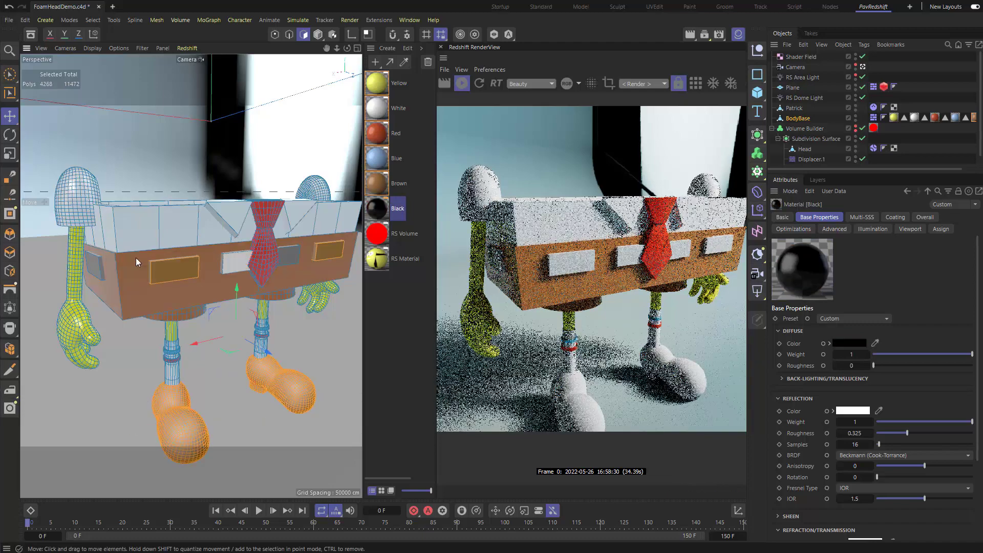
double_click(95, 266, "shift")
left_click_drag(98, 266, 276, 225, "alt")
double_click(164, 209, "shift")
left_click(107, 198, "shift")
left_click(82, 189, "shift")
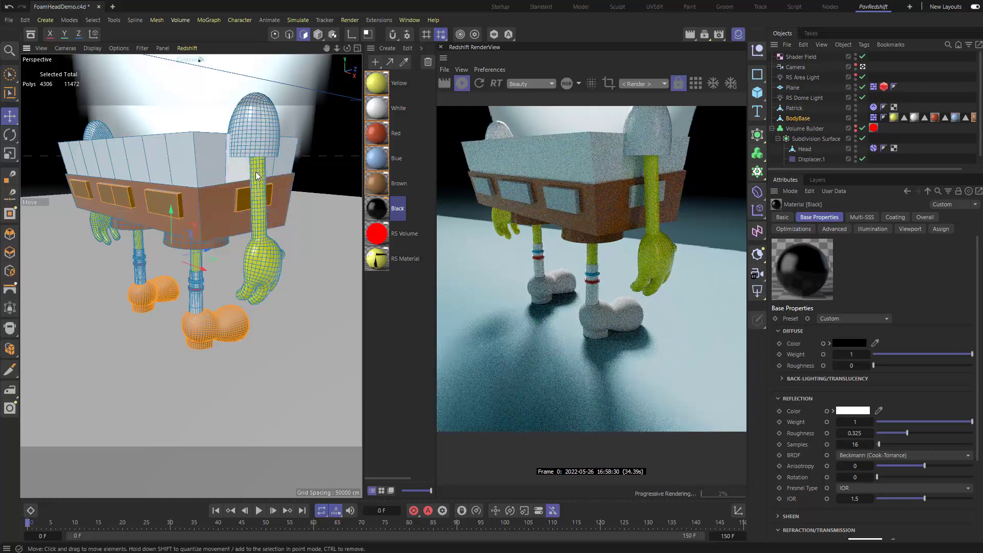
left_click_drag(257, 171, 167, 226, "alt")
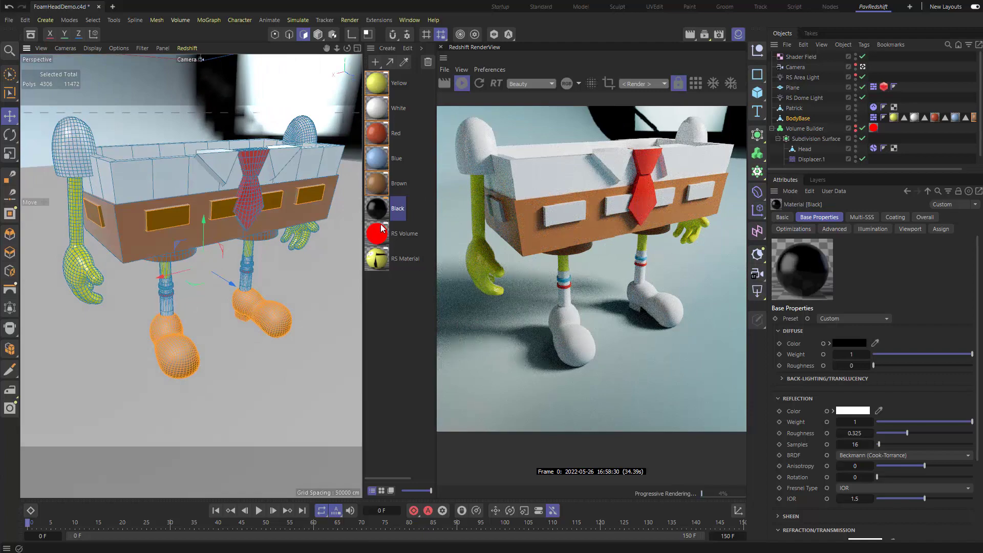
right_click(376, 204)
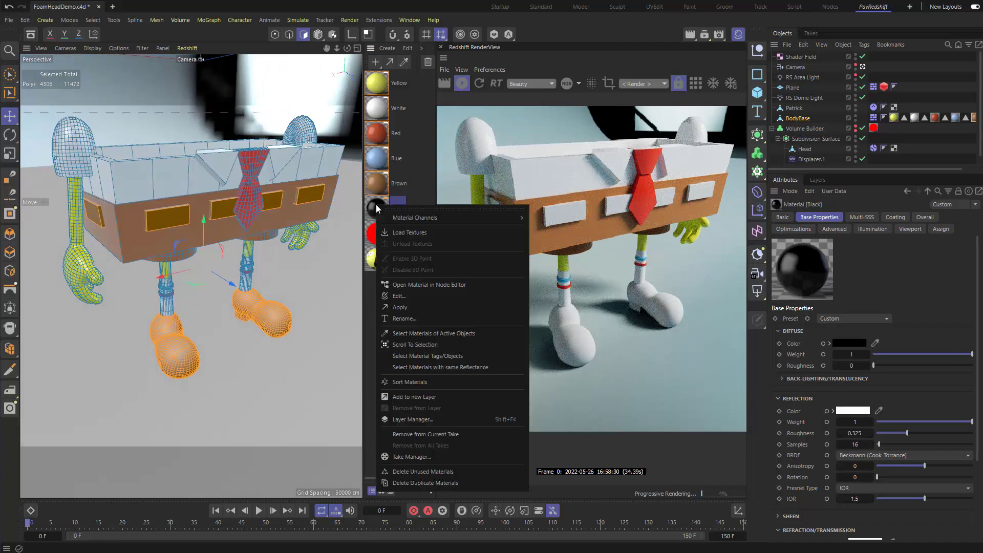
left_click(412, 307)
left_click_drag(221, 256, 287, 256, "alt")
- Select all six colour materials and raise their shared reflection roughness to 0.516
left_click(400, 84)
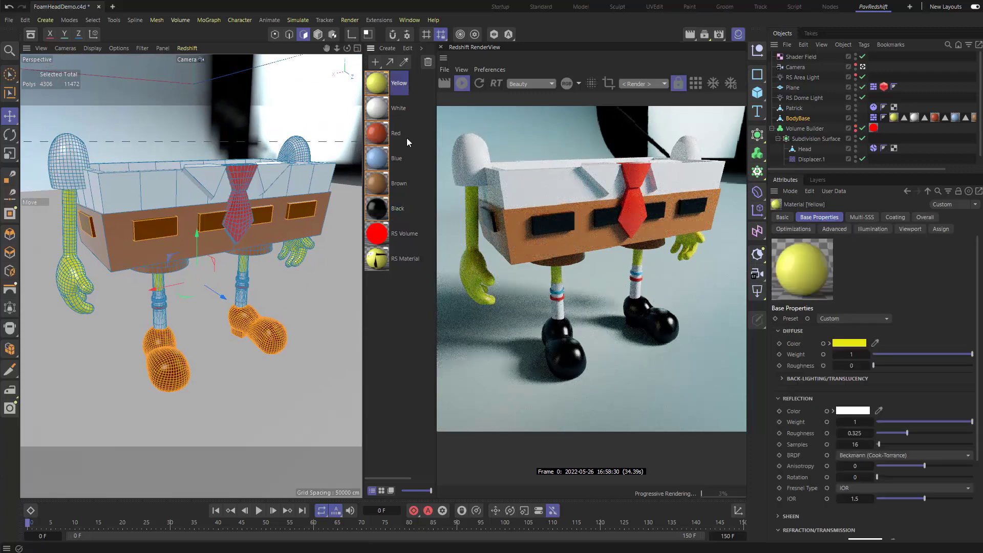
left_click(401, 210, "shift")
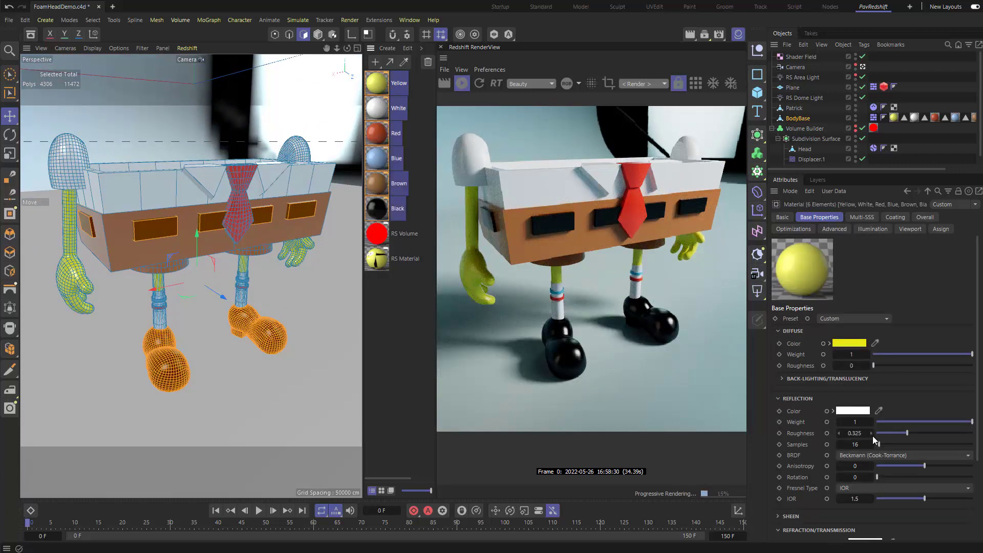
left_click_drag(919, 434, 927, 434)
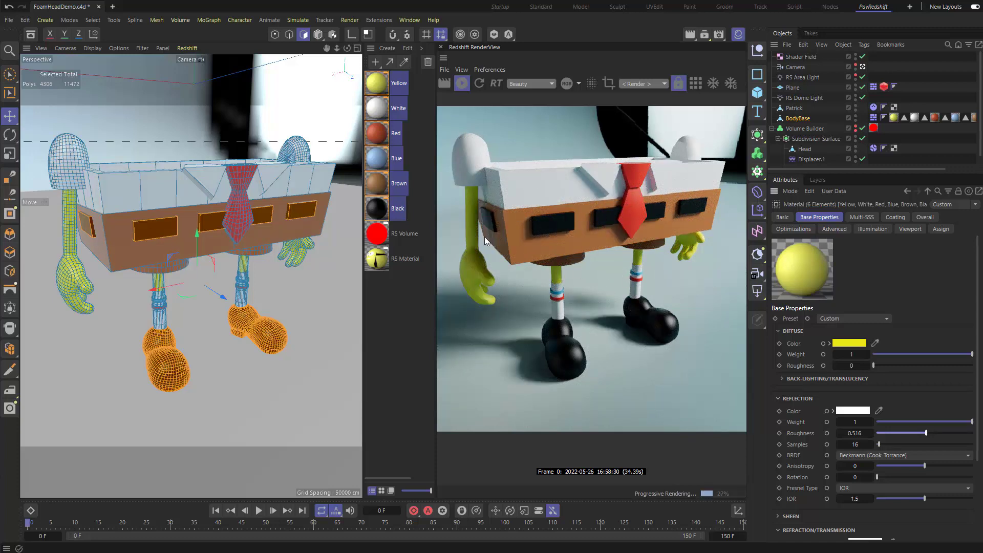
left_click_drag(276, 131, 284, 142, "alt")
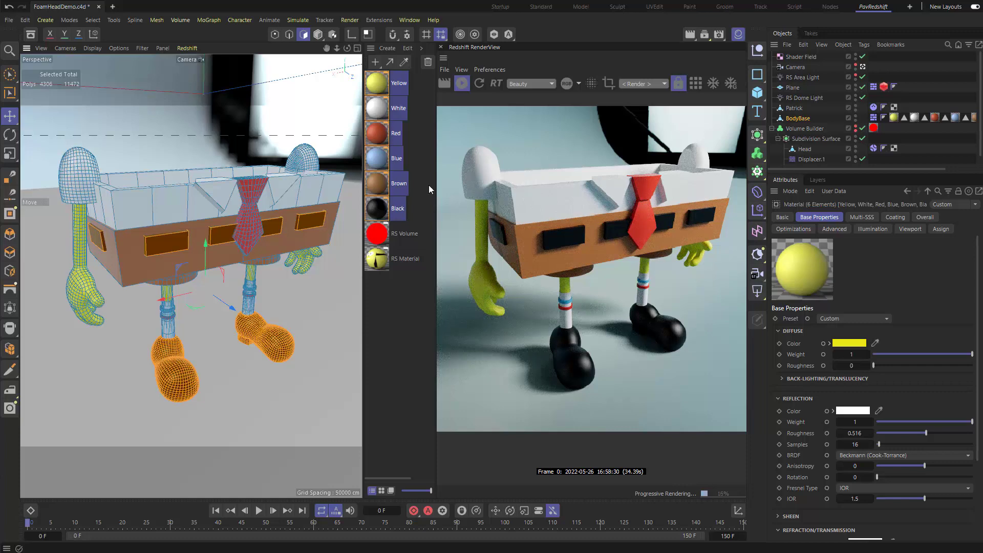
- Add a Round Corners node to the White material's node graph and collapse its preview
double_click(377, 109)
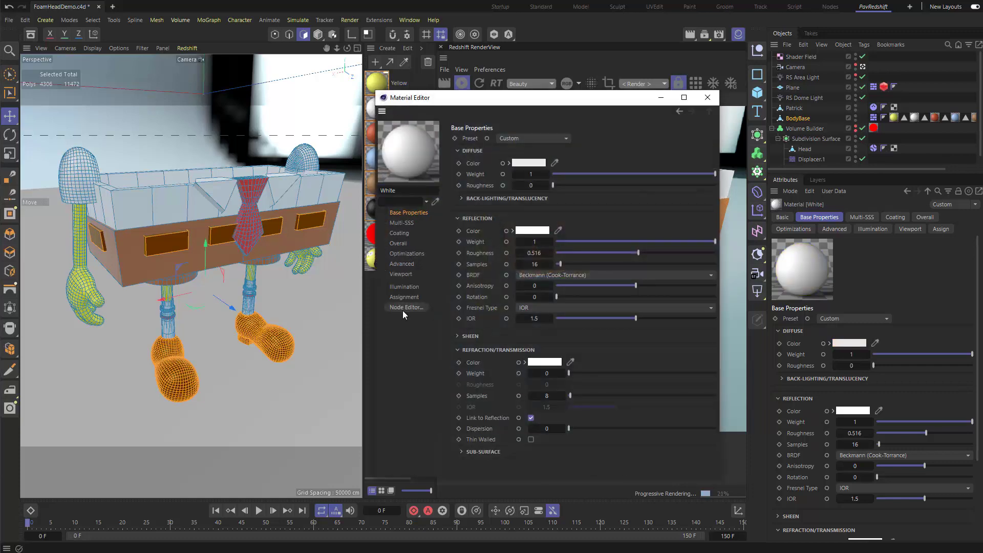
left_click(402, 311)
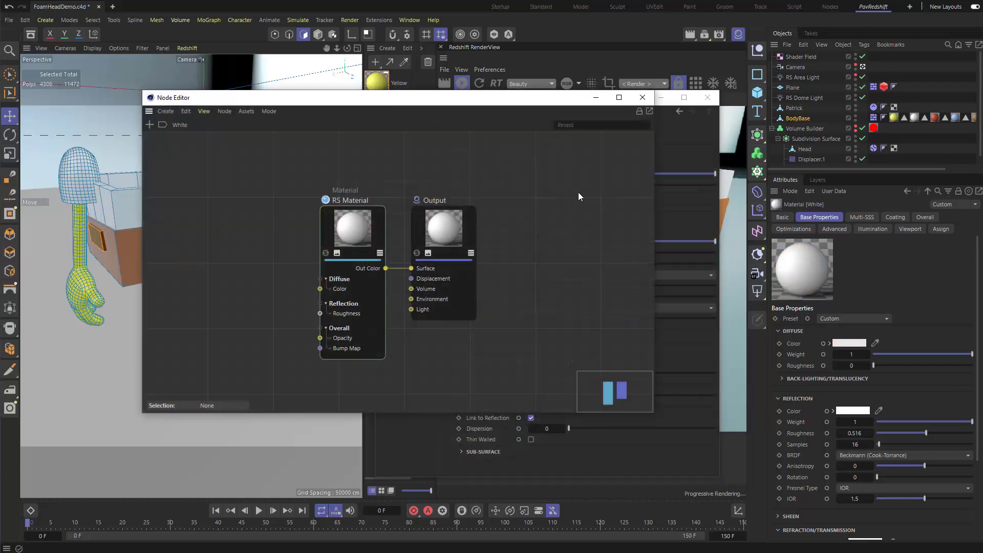
double_click(365, 166)
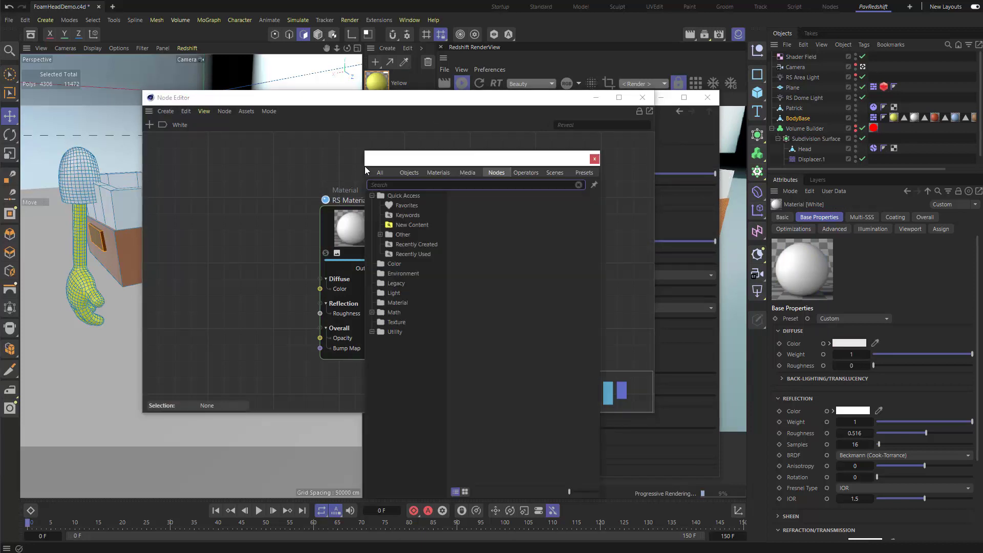
type("round")
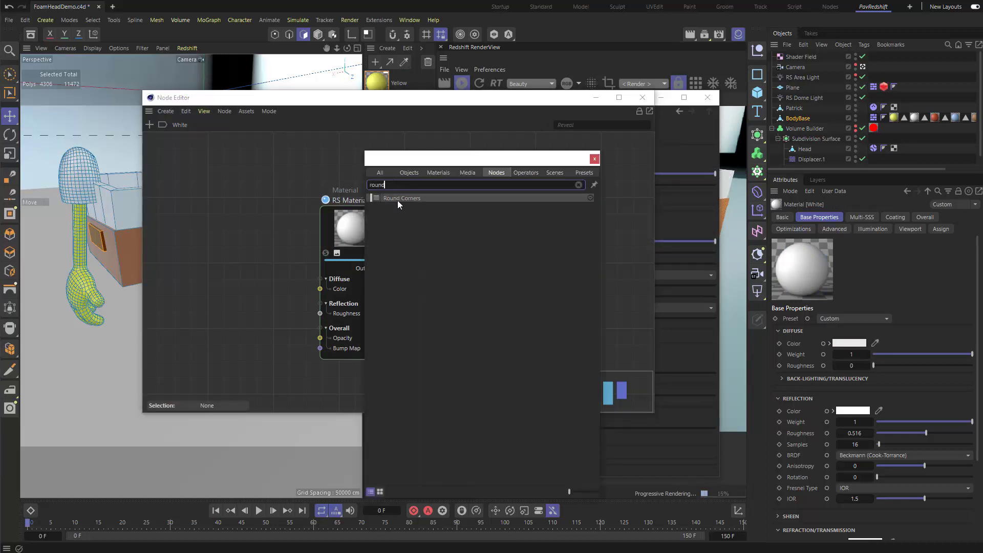
double_click(398, 200)
left_click(594, 160)
left_click_drag(284, 312, 244, 324)
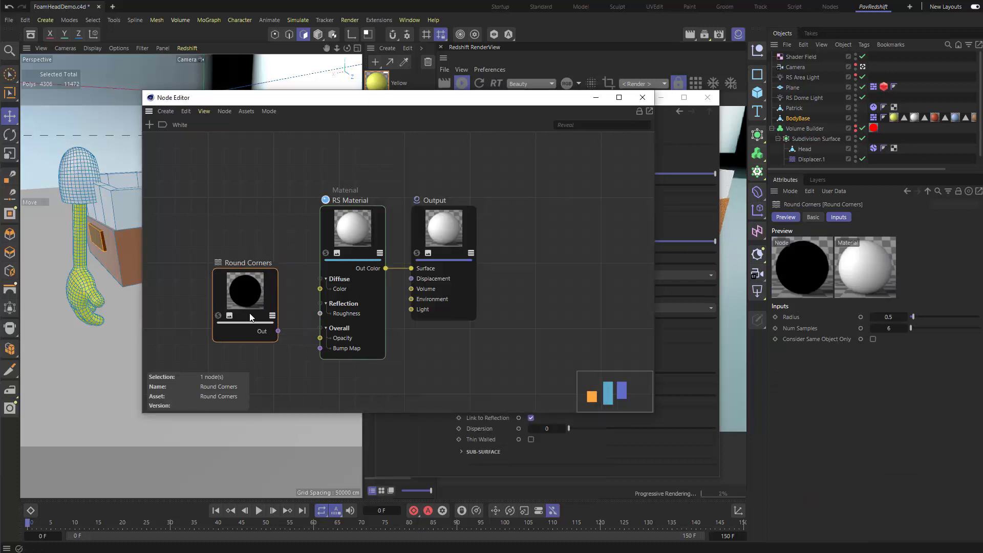
left_click(230, 316)
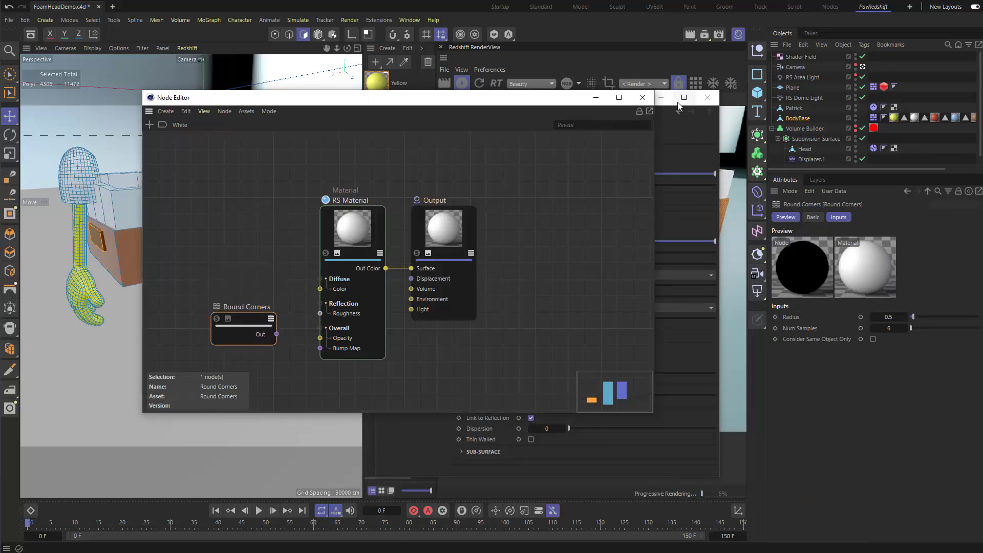
- Close the White material's settings and move the node graph window to reveal the render
left_click(707, 98)
left_click_drag(513, 162, 606, 241)
left_click_drag(504, 105, 627, 231)
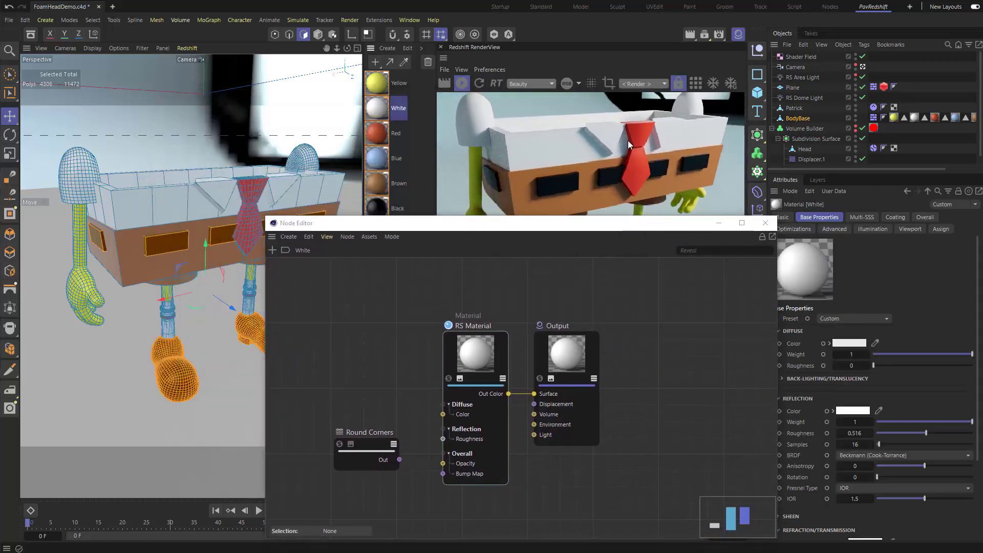
- Connect the Round Corners output to the White material's Bump Map input
mouse_move(377, 446)
middle_mouse_down()
mouse_move(396, 402)
mouse_move(377, 431)
middle_mouse_up()
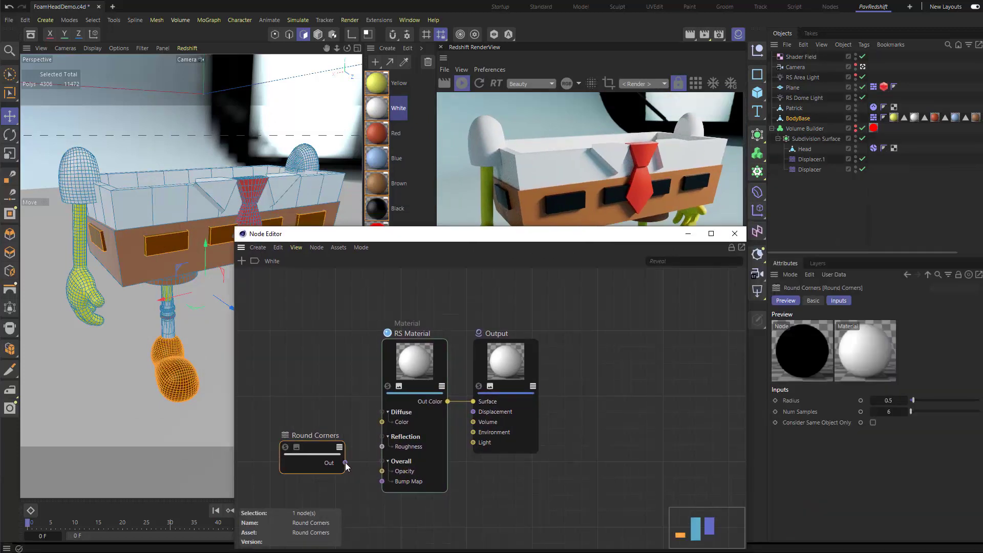
left_click_drag(380, 484, 381, 482)
scroll(213, 183, "up", 6)
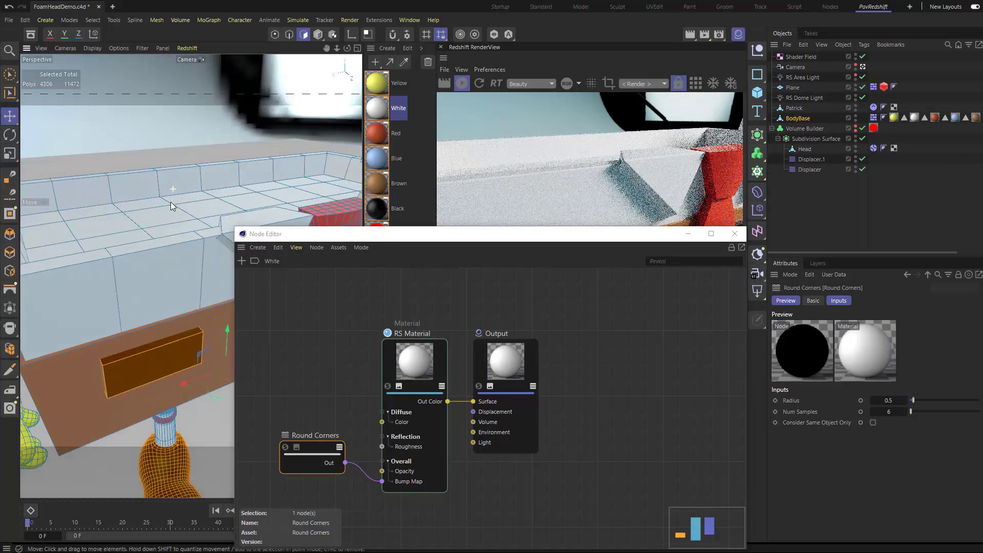
left_click_drag(219, 188, 146, 194, "alt")
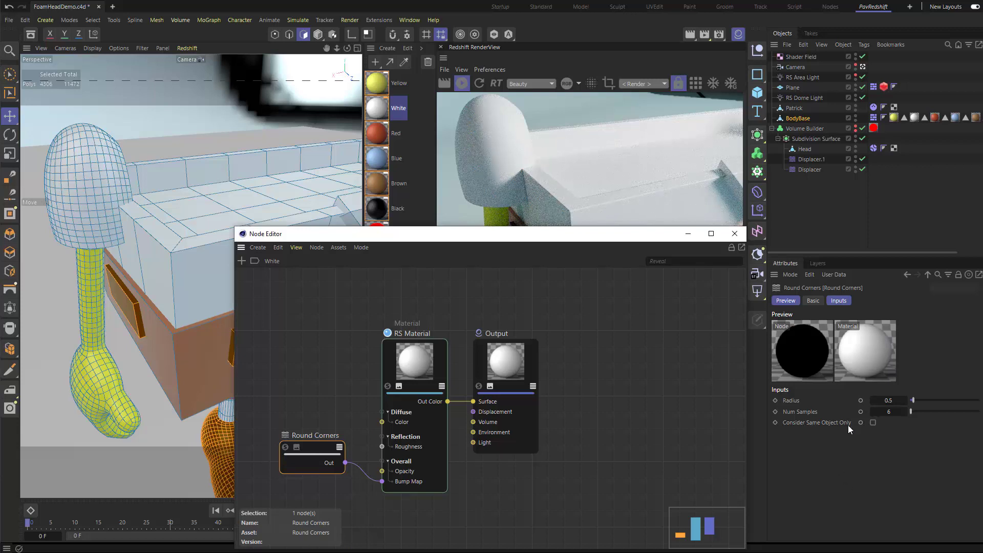
- Set the Round Corners Radius to 1.5, leaving same-object-only rounding off
left_click(874, 423)
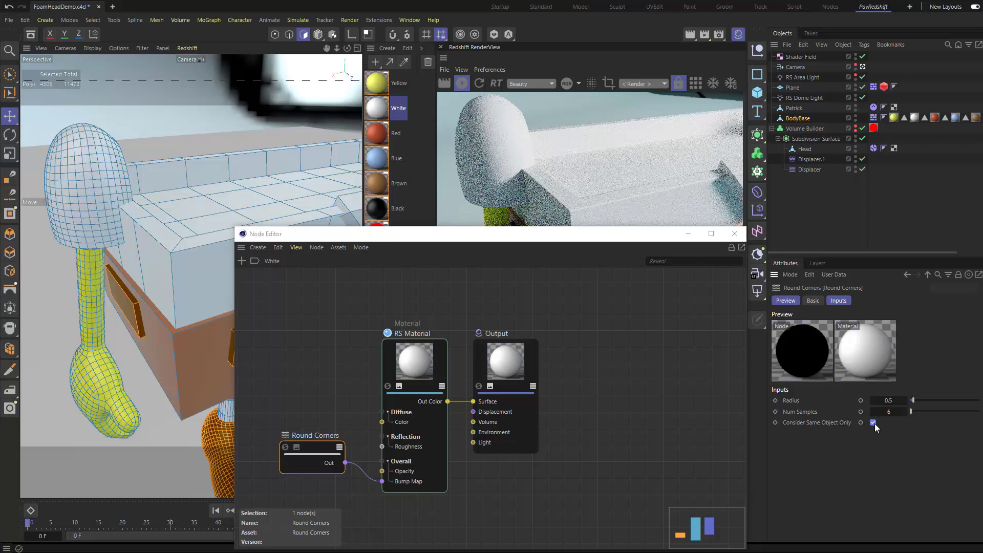
left_click(874, 423)
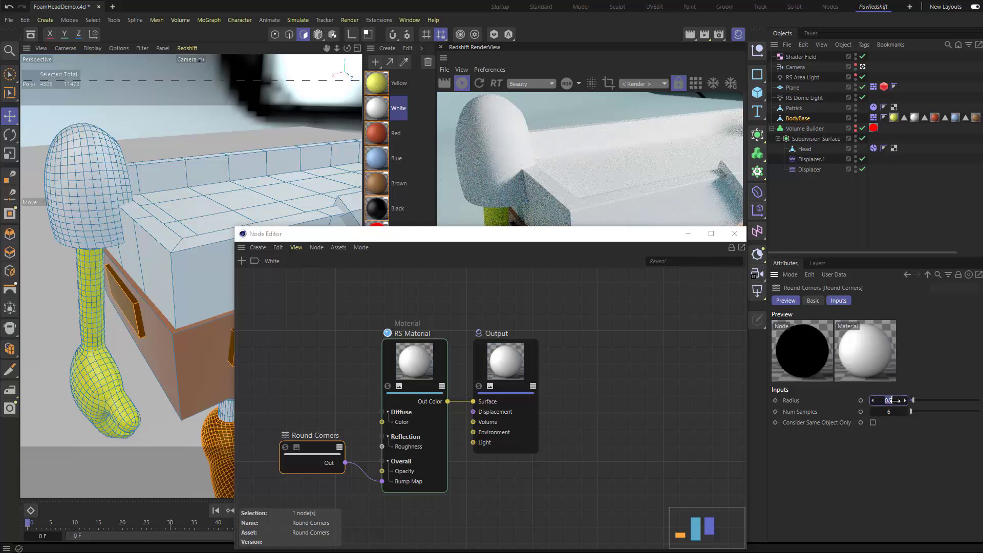
left_click_drag(892, 401, 895, 401)
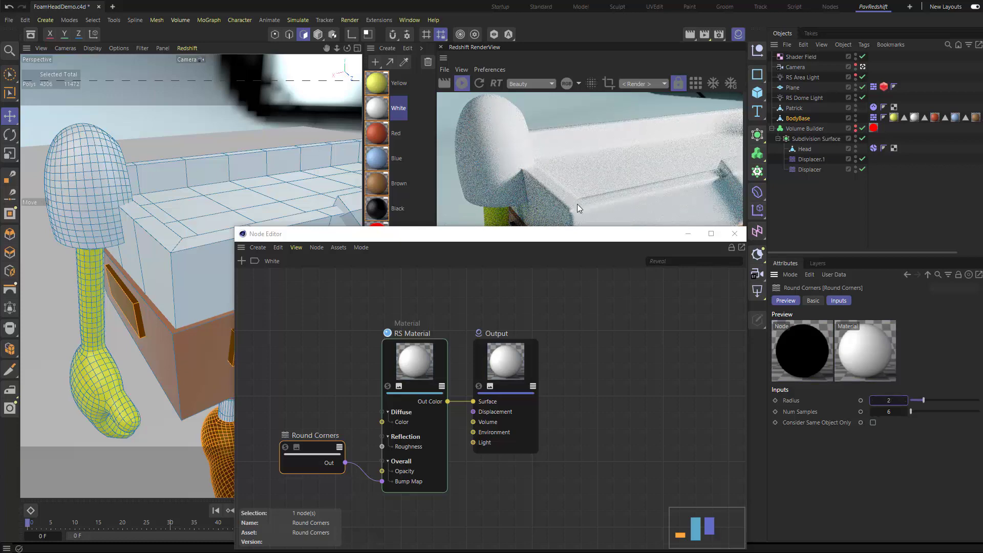
left_click_drag(162, 208, 124, 205, "alt")
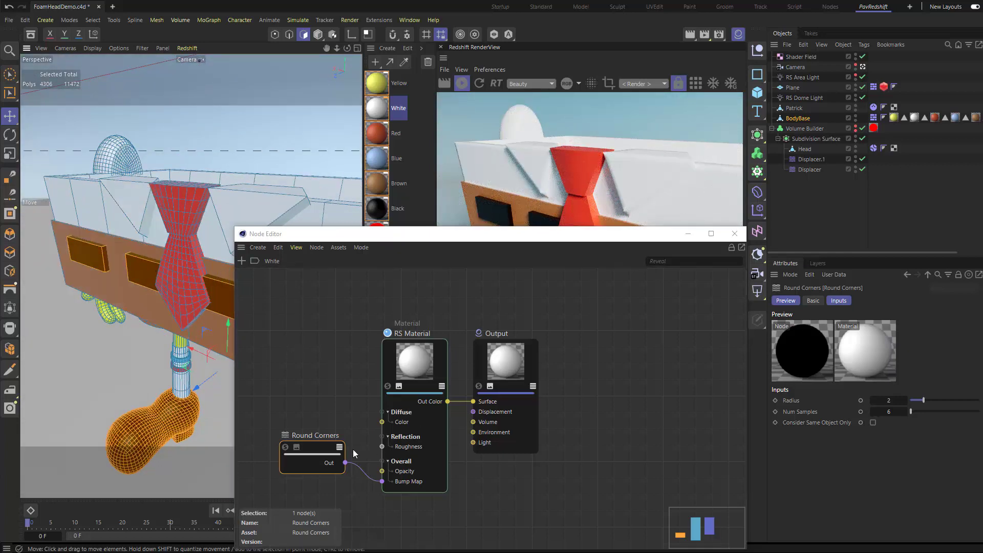
left_click(893, 401)
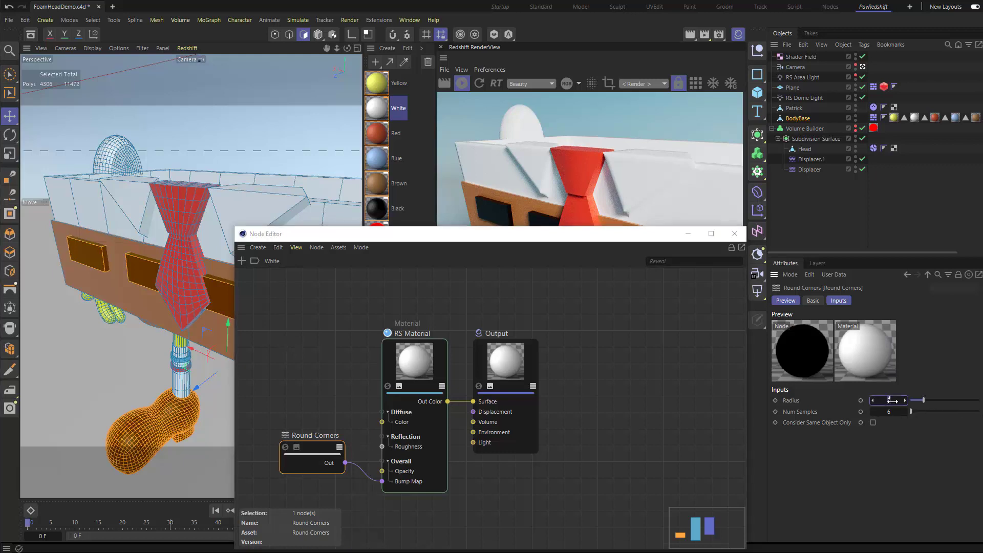
type("1")
key("Return")
type("1.5")
key("Return")
- Orbit around the model to check the rounded edges and reposition the Round Corners node
left_click_drag(127, 177, 213, 211, "alt")
scroll(165, 170, "up", 3)
scroll(156, 163, "down", 1)
left_click_drag(310, 450, 297, 417)
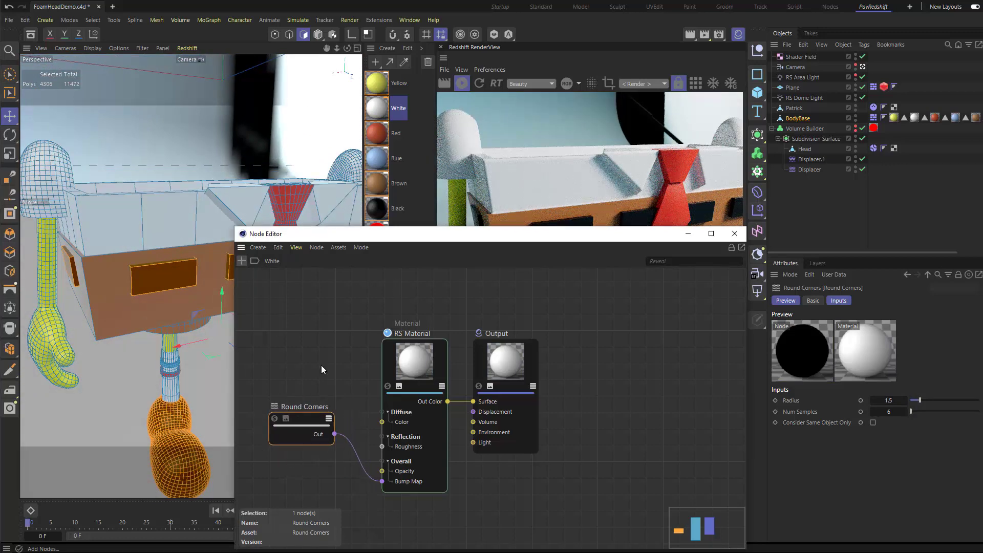
- Close the White graph and open the Red material's node graph
left_click(735, 234)
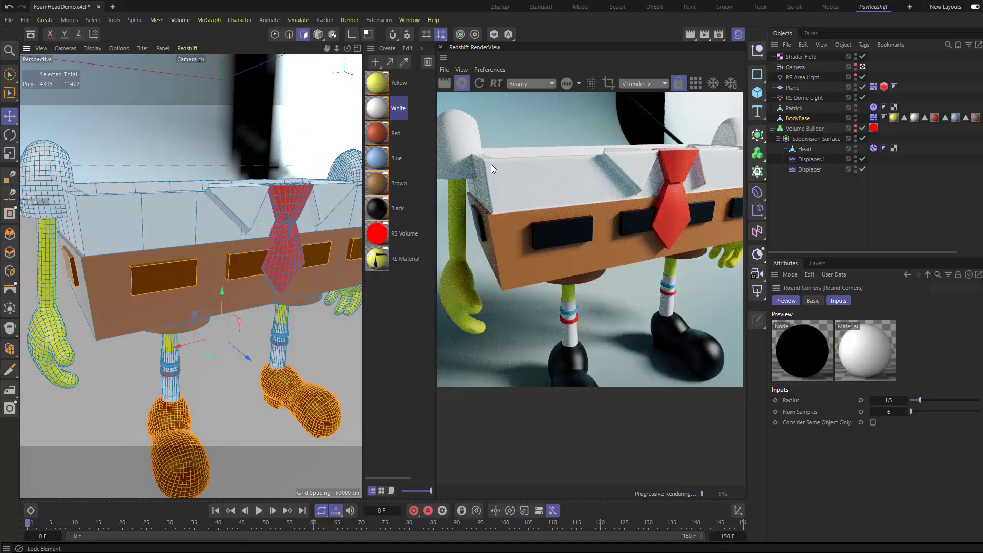
double_click(383, 82)
left_click(718, 72)
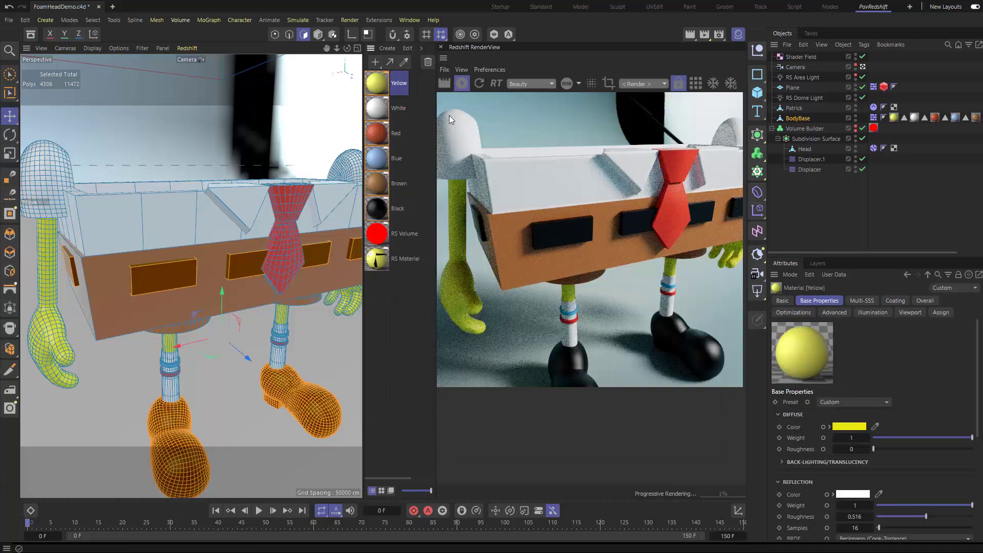
double_click(377, 134)
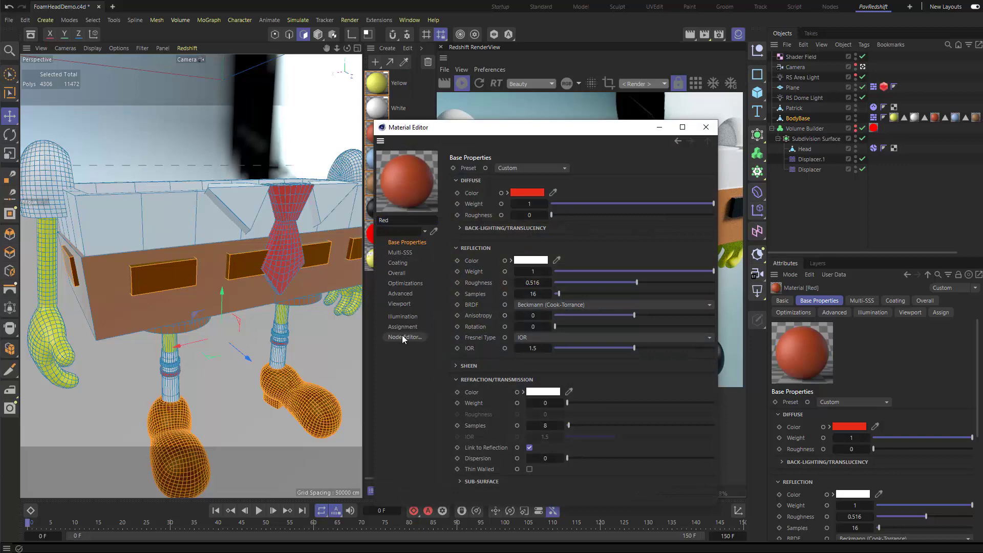
left_click(405, 337)
- Paste the Round Corners node into the Red material and link it to the Bump Map
key("ctrl+v")
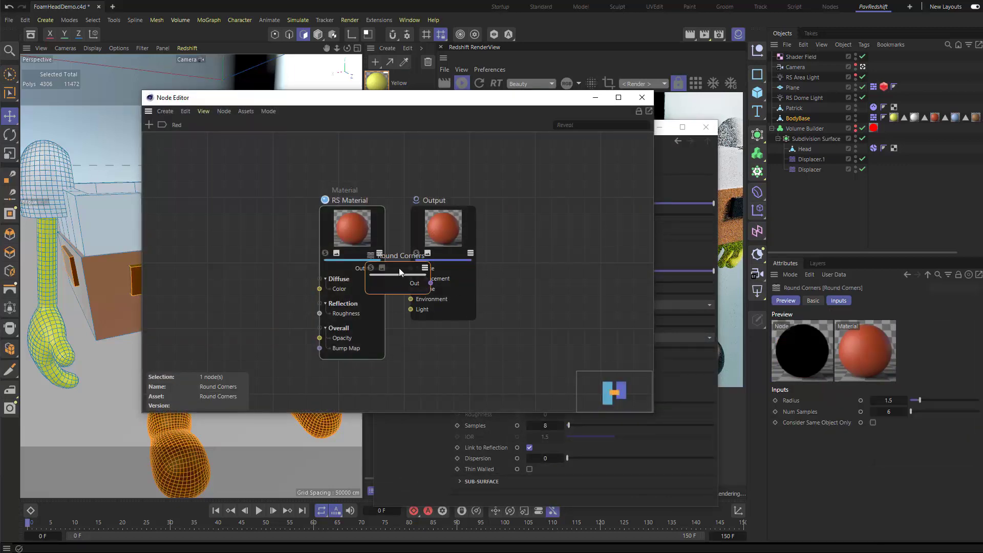
left_click_drag(398, 268, 201, 293)
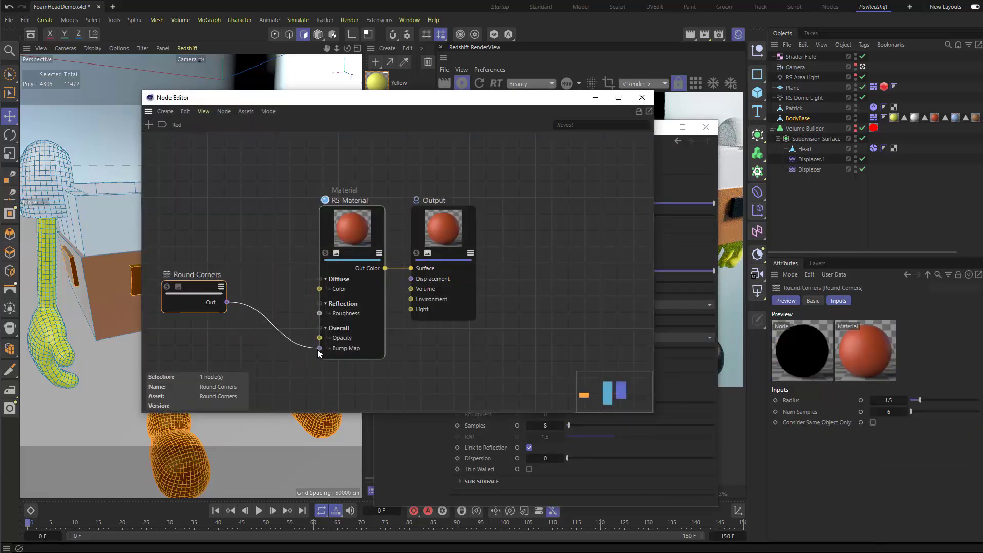
left_click_drag(319, 350, 319, 349)
left_click(269, 250)
left_click_drag(209, 290, 235, 335)
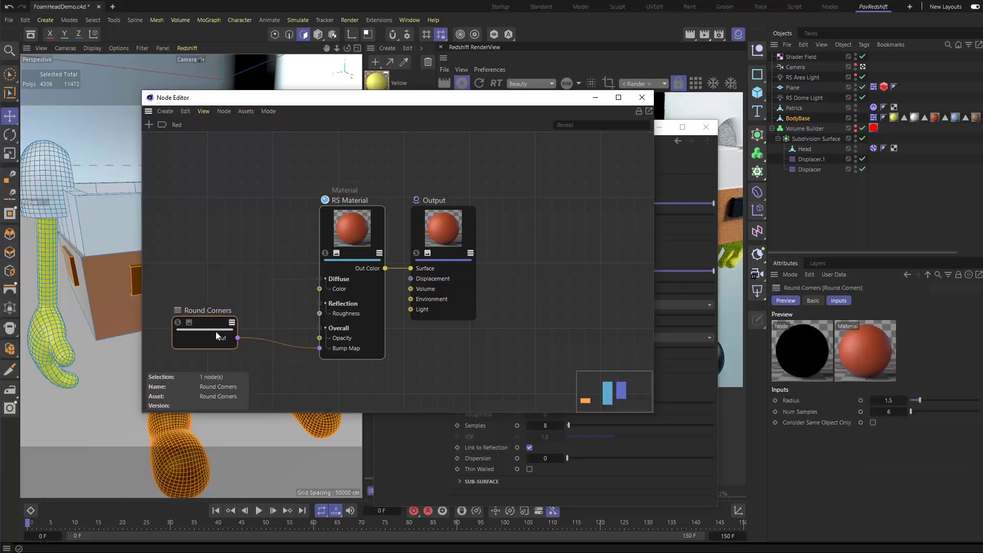
left_click(244, 265)
- Add a Bump Map node via a 'bump' search, then delete it as unneeded
double_click(244, 265)
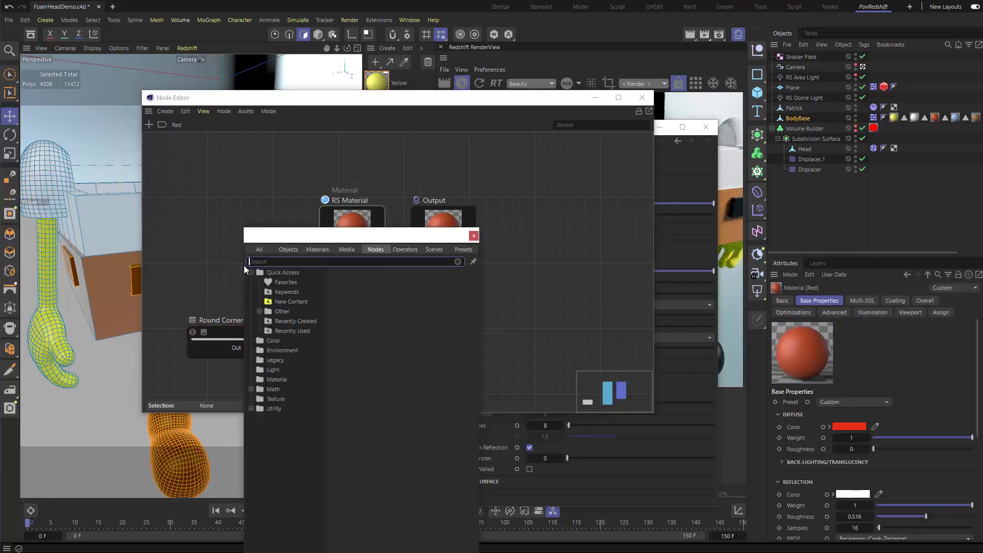
type("bump")
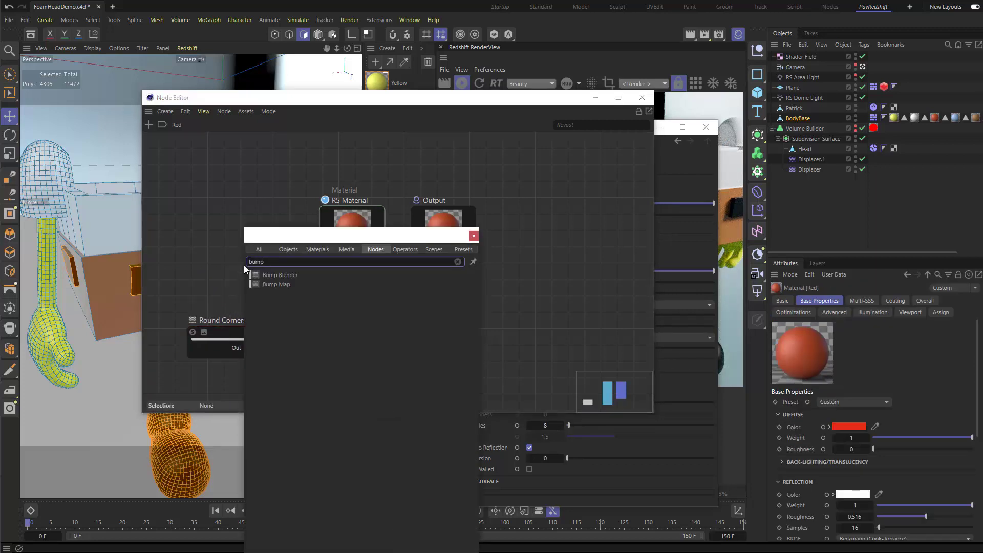
double_click(269, 284)
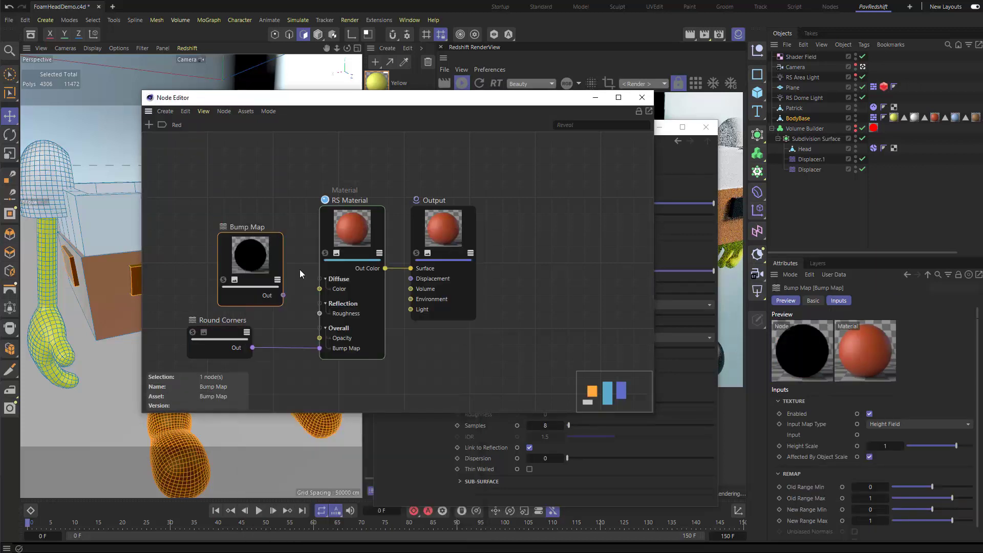
left_click_drag(220, 333, 176, 328)
mouse_move(247, 254)
left_mouse_down()
mouse_move(269, 260)
mouse_move(254, 254)
left_mouse_up()
key("Delete")
left_click_drag(192, 333, 223, 336)
- Replace the old wire so Round Corners Out feeds the Red material's Bump Map input
left_click(705, 129)
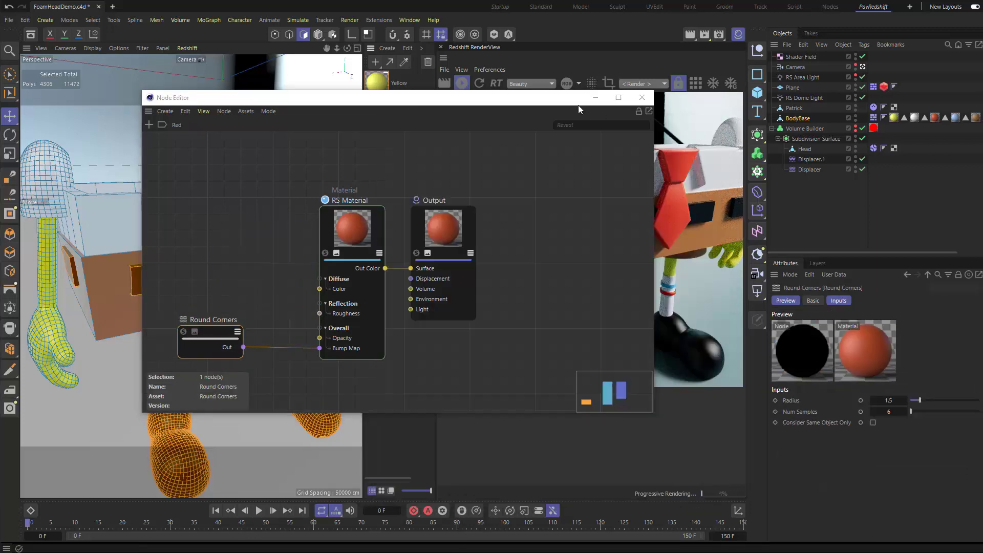
left_click_drag(571, 102, 670, 280)
left_click_drag(199, 175, 206, 171, "alt")
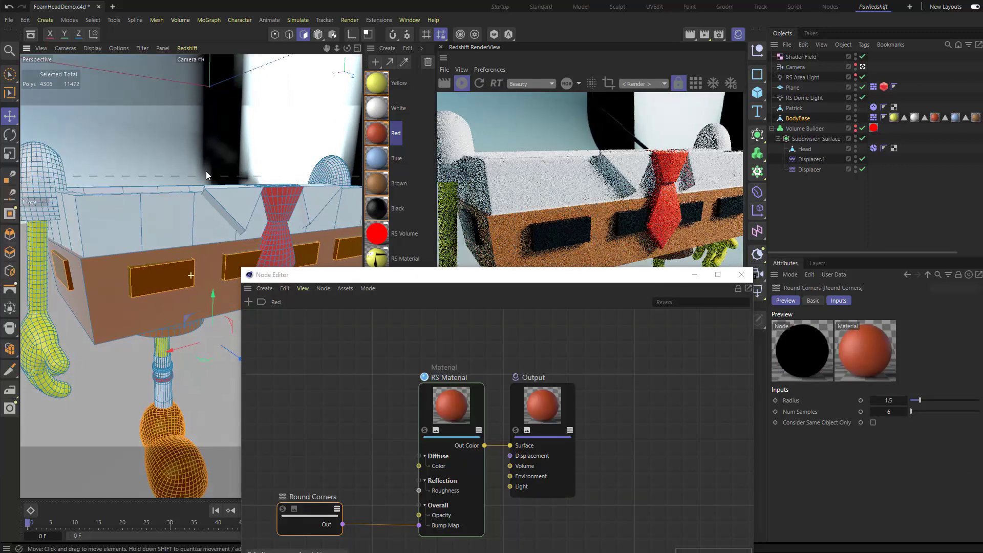
left_click(379, 524)
key("Delete")
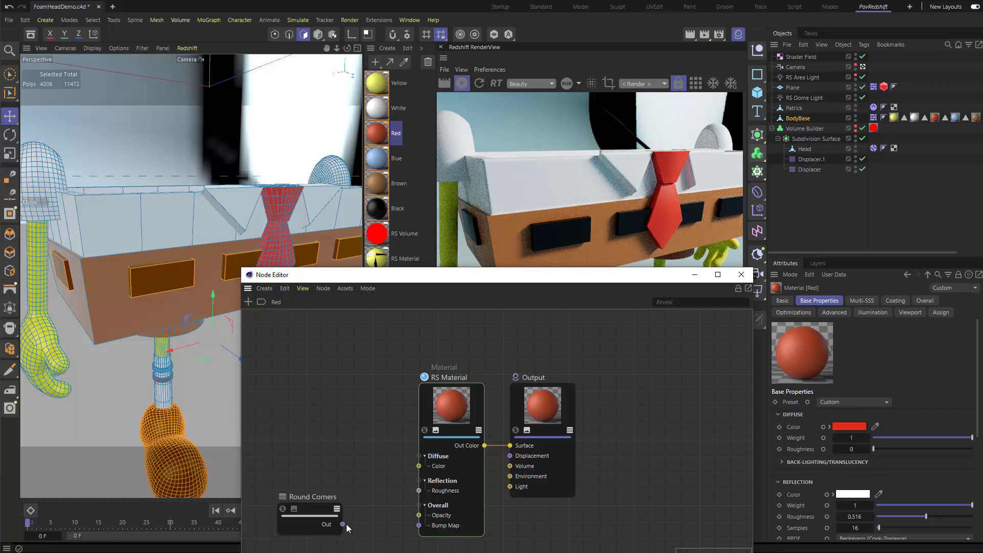
left_click_drag(343, 524, 419, 525)
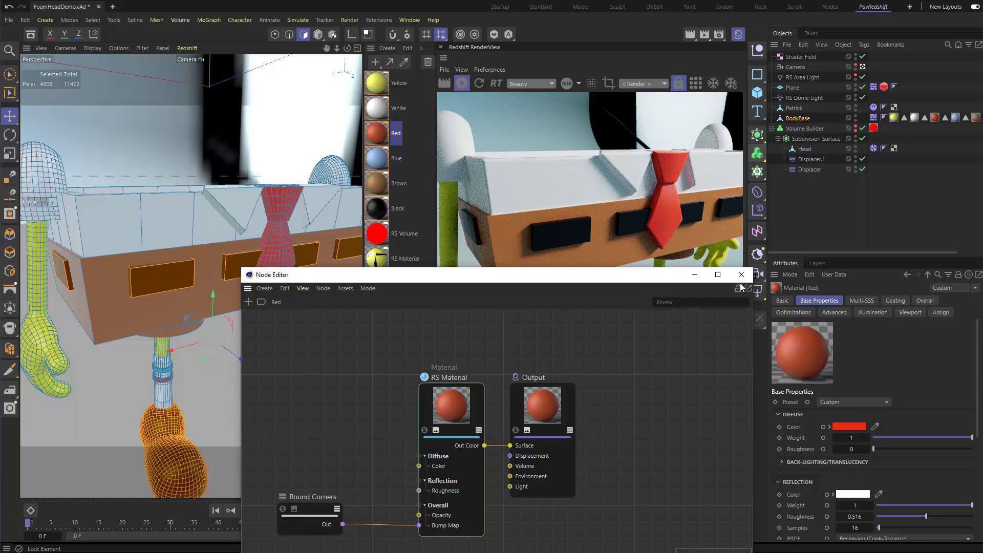
- Paste a Round Corners node into the Blue material's node graph
double_click(378, 160)
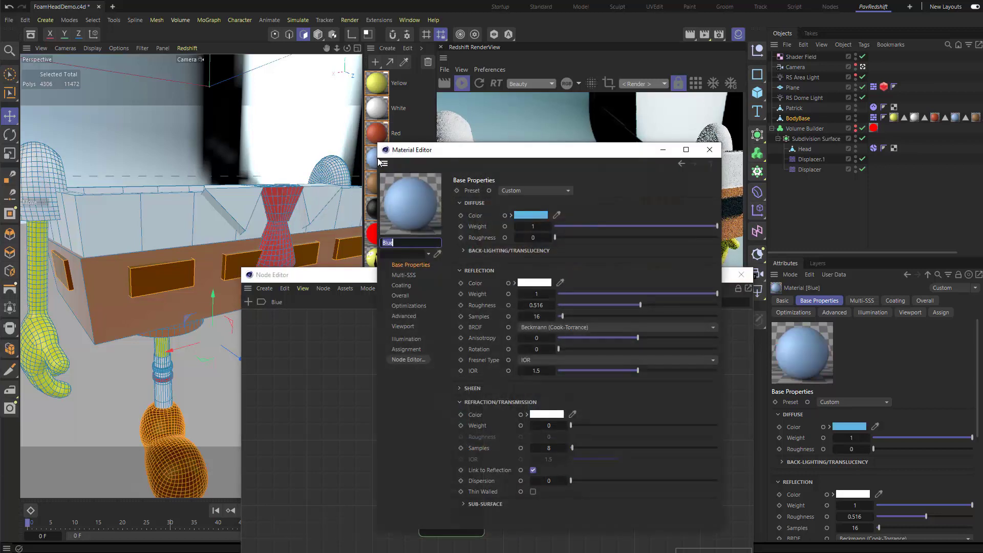
left_click(714, 151)
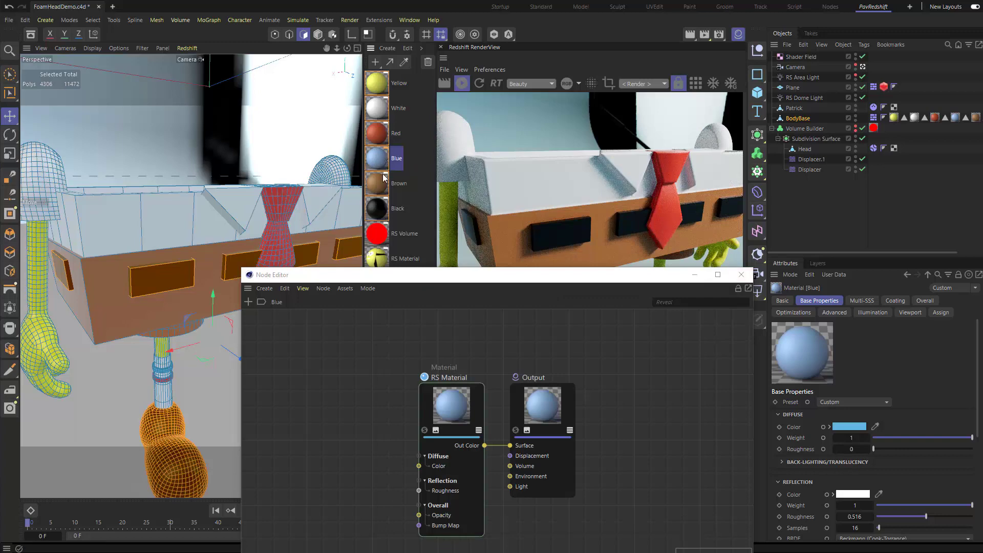
left_click(358, 366)
key("ctrl+v")
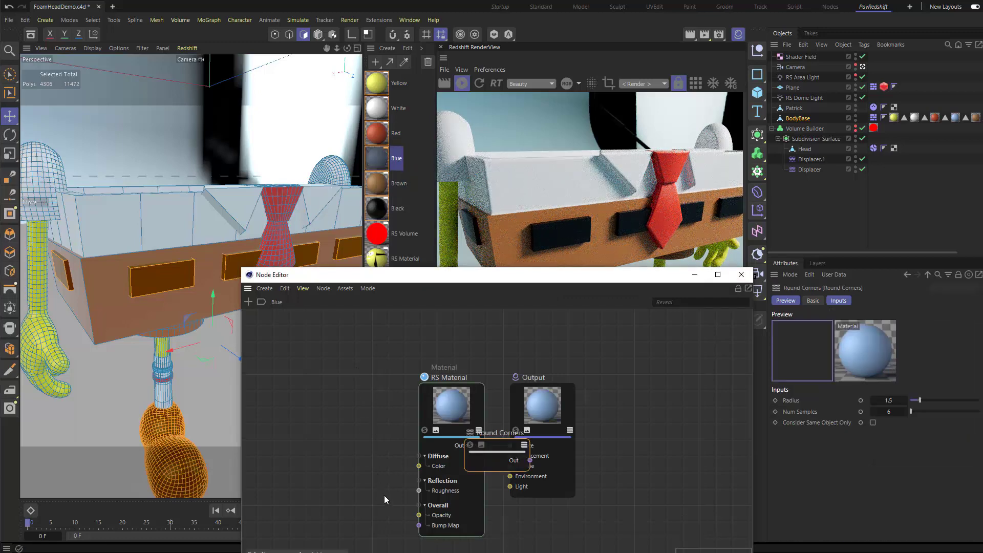
left_click_drag(524, 471, 419, 526)
- Paste Round Corners into Brown and Black, wiring Black's into its Bump Map
left_click(377, 182)
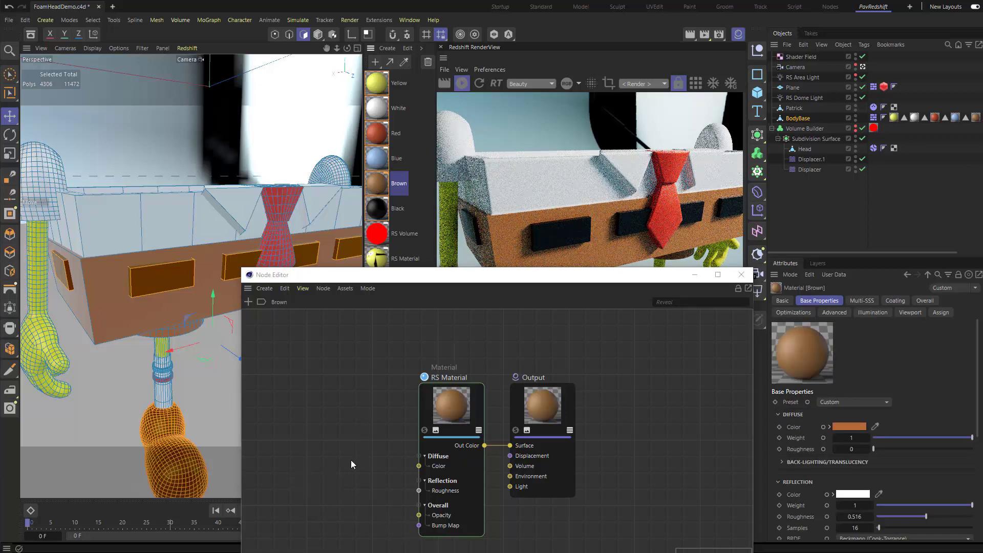
key("ctrl+v")
left_click_drag(482, 460, 332, 514)
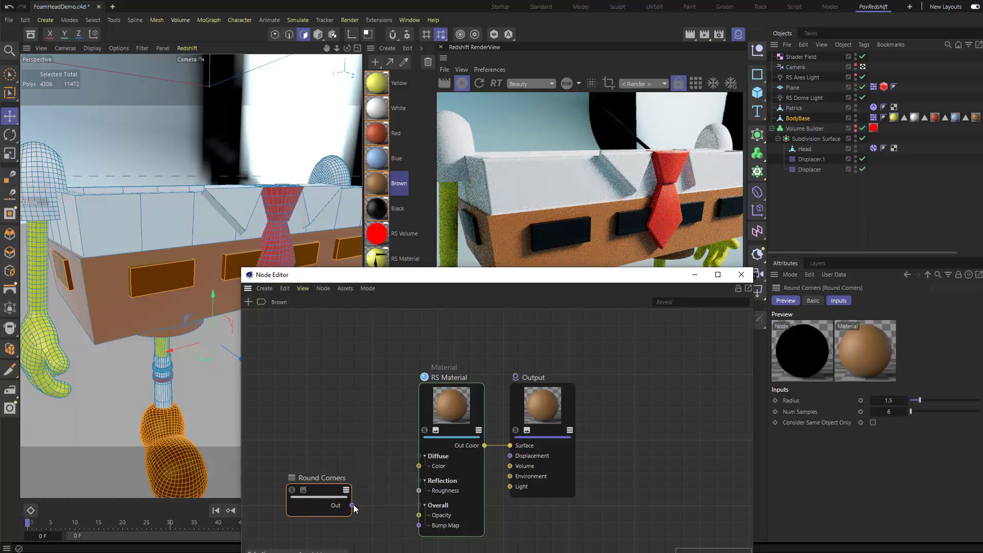
left_click(377, 208)
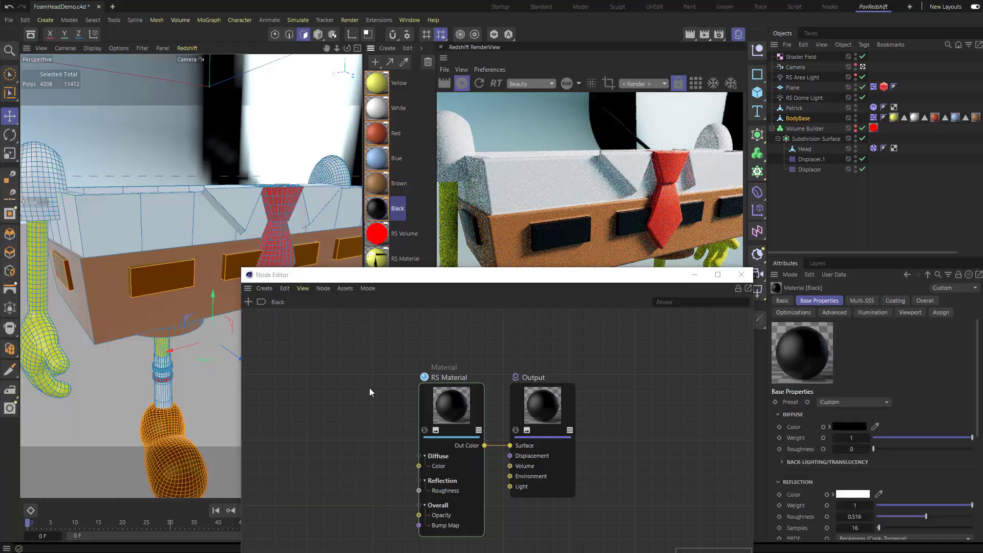
key("ctrl+v")
left_click_drag(481, 460, 312, 490)
left_click_drag(344, 490, 419, 525)
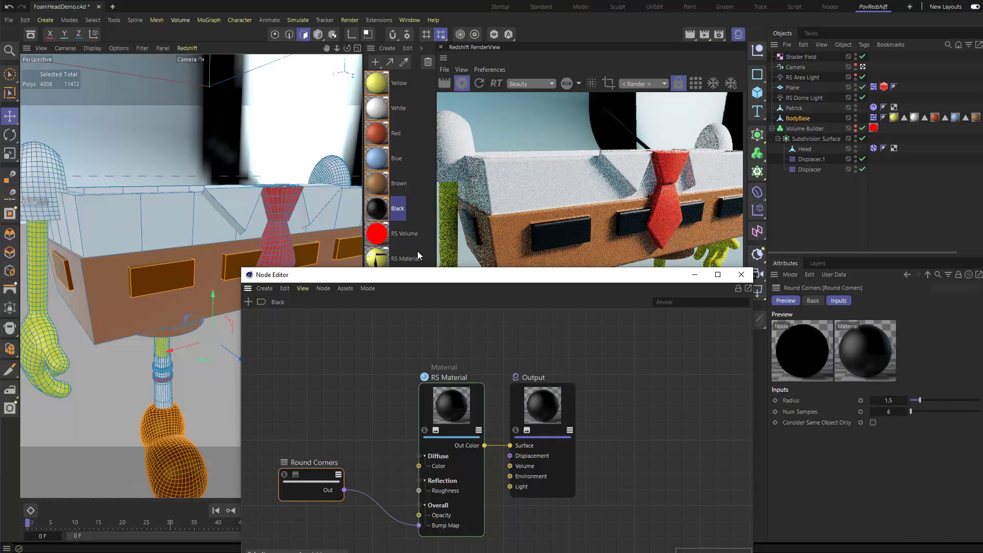
- Close the node graph and hide the fuzzy Volume Builder head
left_click(741, 275)
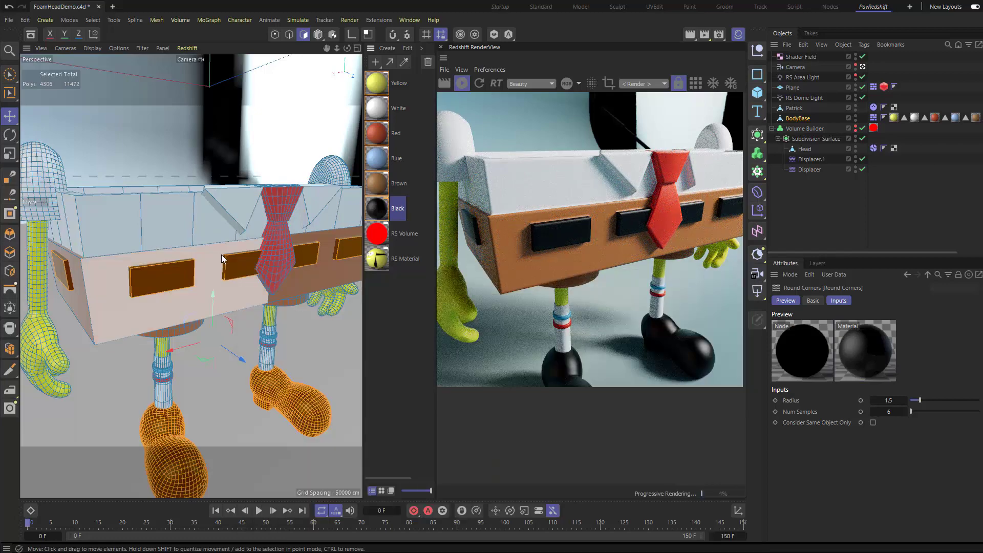
scroll(181, 247, "down", 2)
mouse_move(180, 248)
left_mouse_down("alt")
mouse_move(198, 222)
mouse_move(191, 260)
left_mouse_up("alt")
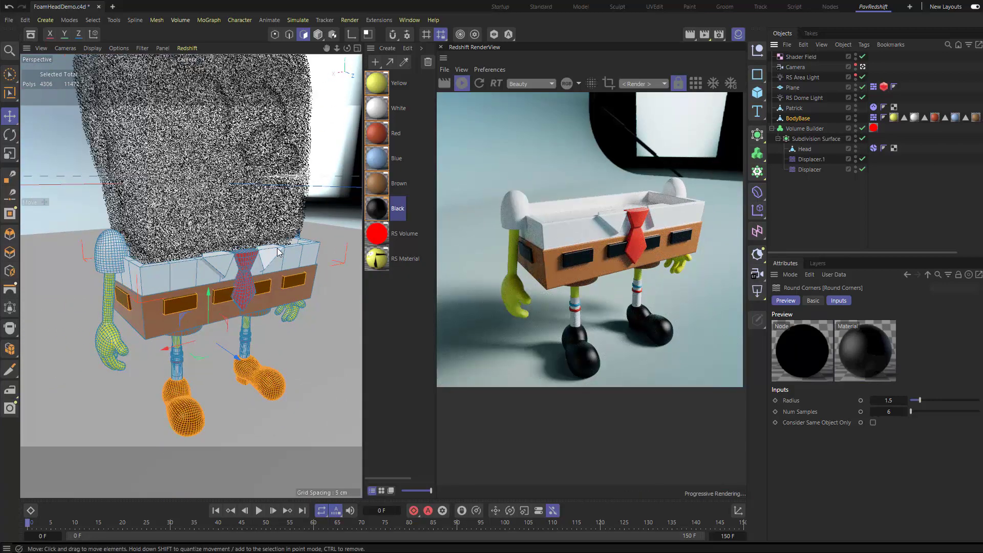
left_click(856, 127)
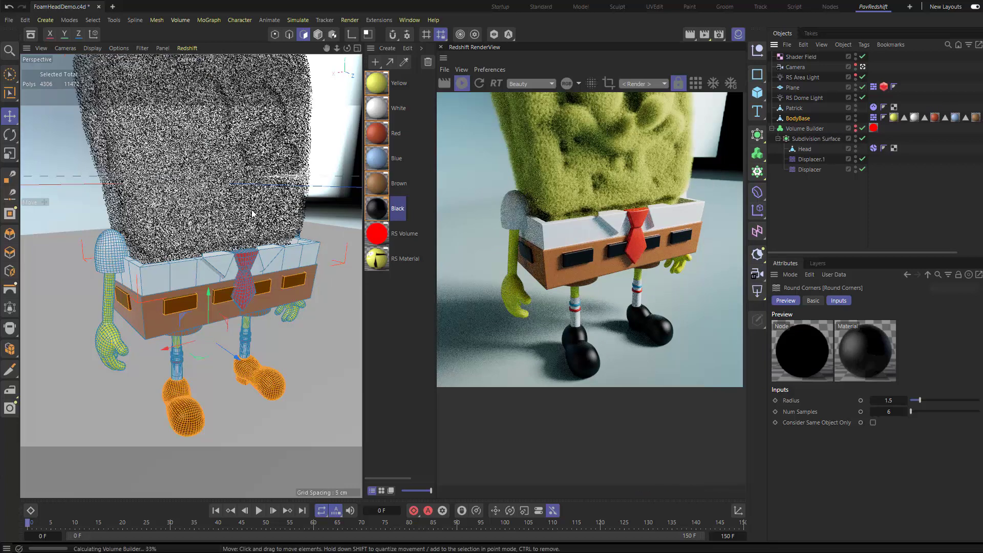
right_click_drag(258, 217, 216, 217, "alt")
middle_click_drag(216, 217, 199, 238, "alt")
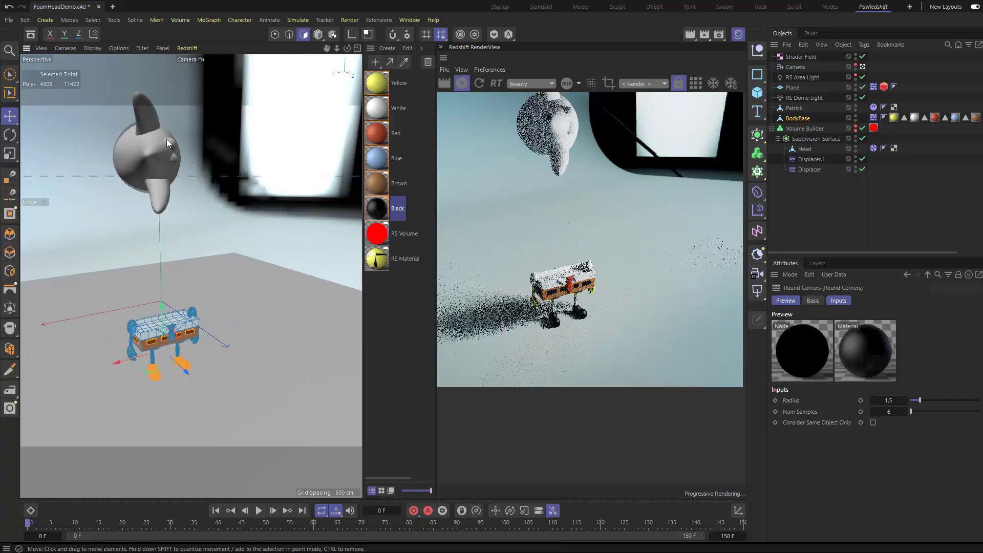
- In Model mode, select the Patrick object and lift him above the floor
left_click(167, 140)
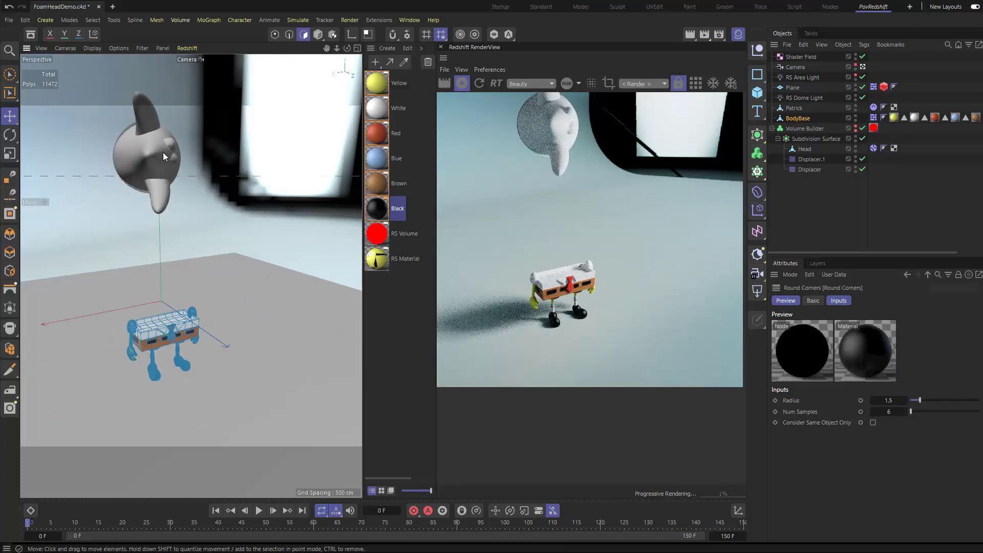
left_click(318, 34)
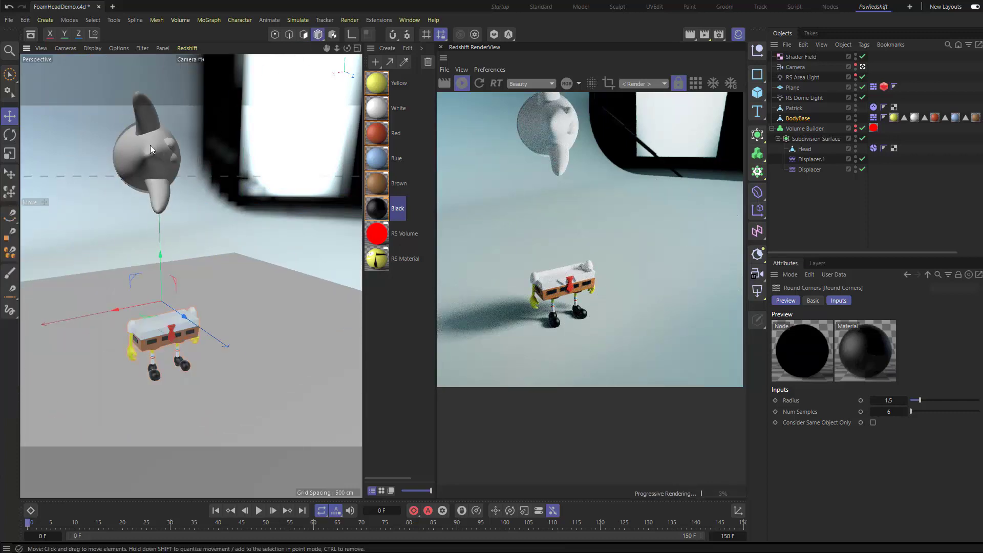
right_click(151, 144)
left_click(195, 511)
middle_click_drag(129, 259, 166, 161, "alt")
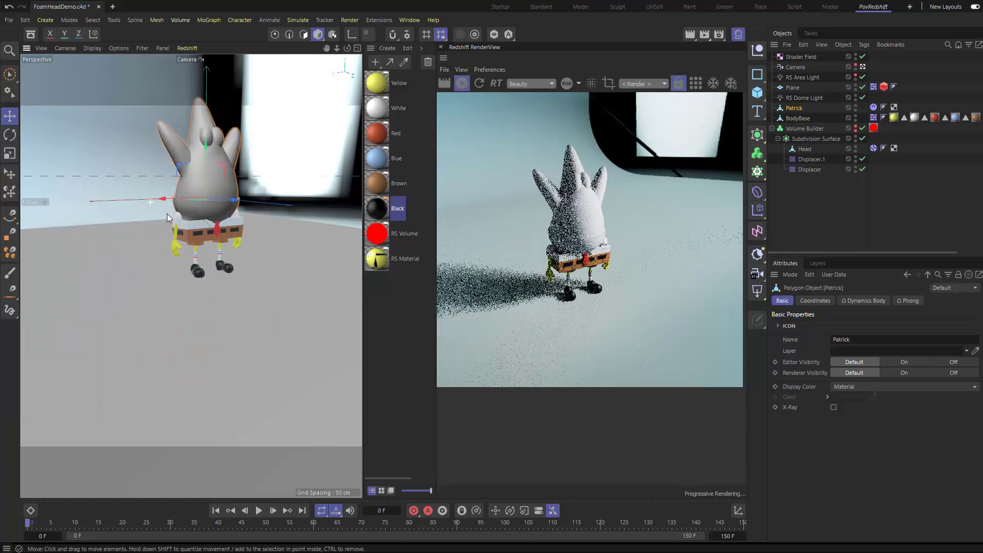
right_click_drag(167, 161, 221, 169, "alt")
middle_click_drag(181, 205, 143, 251, "alt")
left_click_drag(153, 245, 311, 221, "alt")
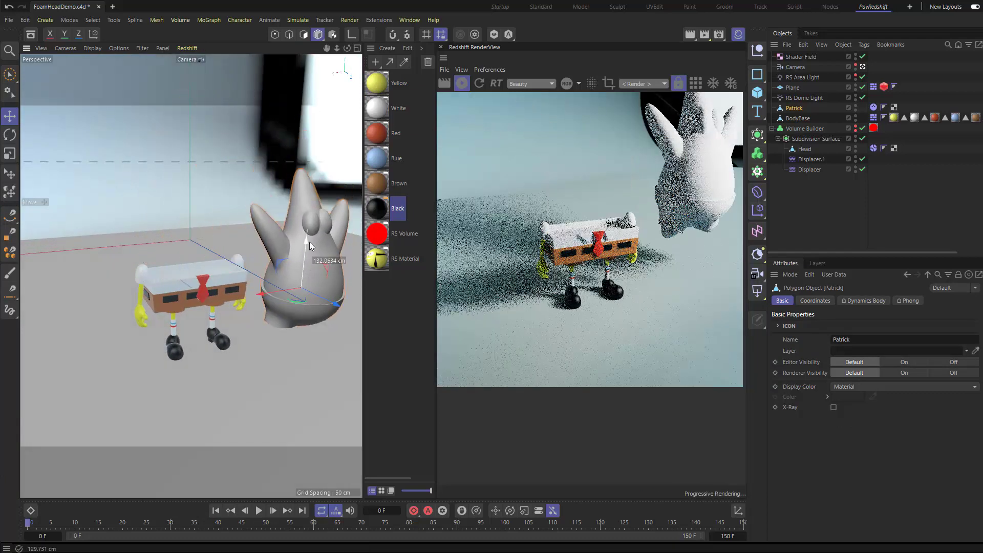
- Finish raising Patrick clear of the floor and create a Redshift material named PatrickMat
middle_click_drag(271, 202, 196, 223, "alt")
left_click_drag(195, 223, 197, 213, "alt")
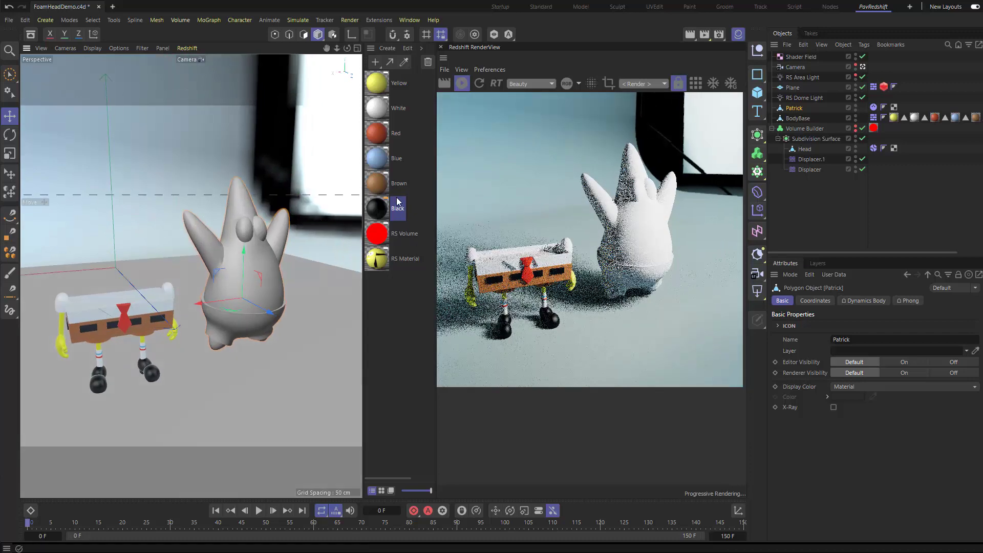
left_click(375, 61)
double_click(402, 84)
type("PatrickMat")
key("Return")
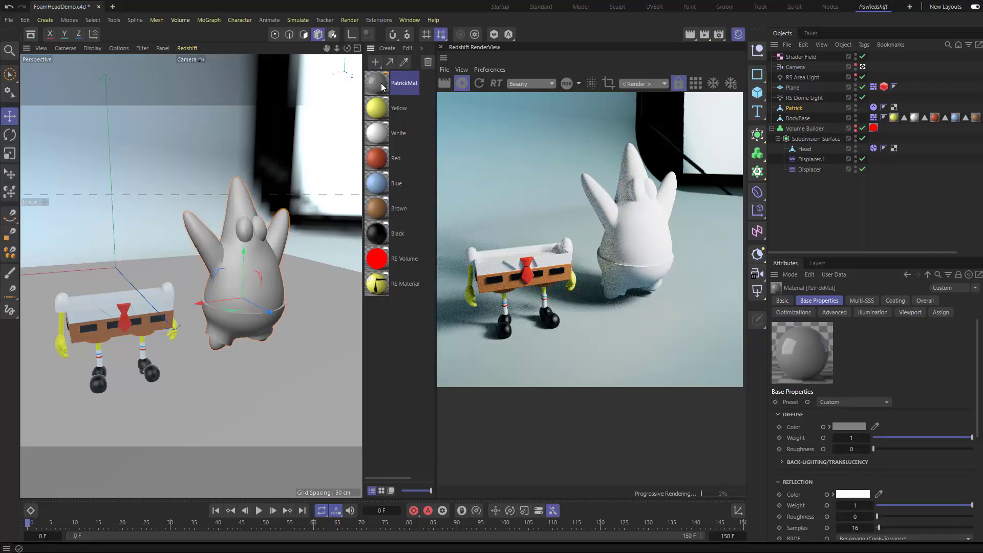
- Apply PatrickMat to Patrick and open its node graph with the nodes centred
left_click_drag(378, 84, 201, 228)
scroll(238, 249, "up", 3)
scroll(197, 224, "up", 2)
double_click(378, 84)
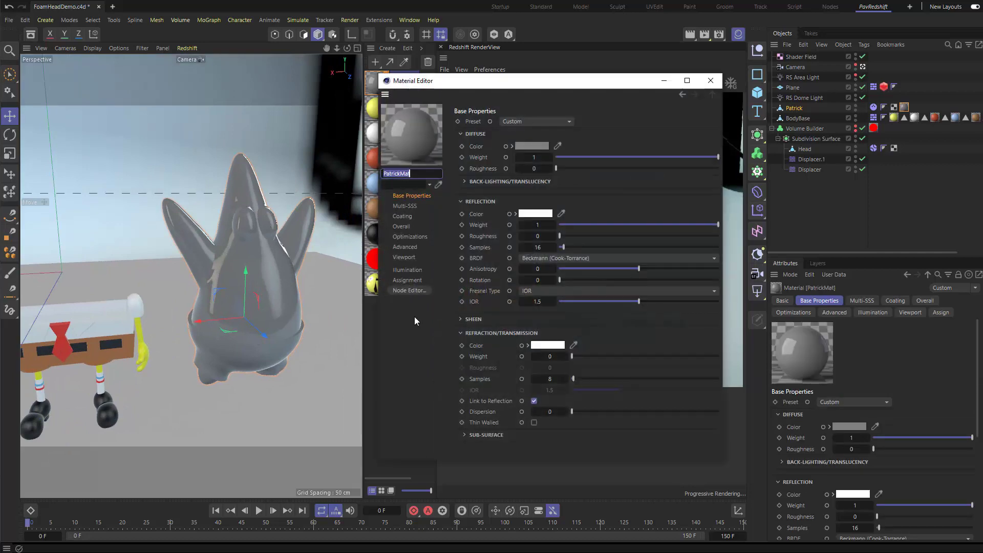
left_click(409, 291)
left_click(710, 80)
left_click_drag(558, 99, 677, 244)
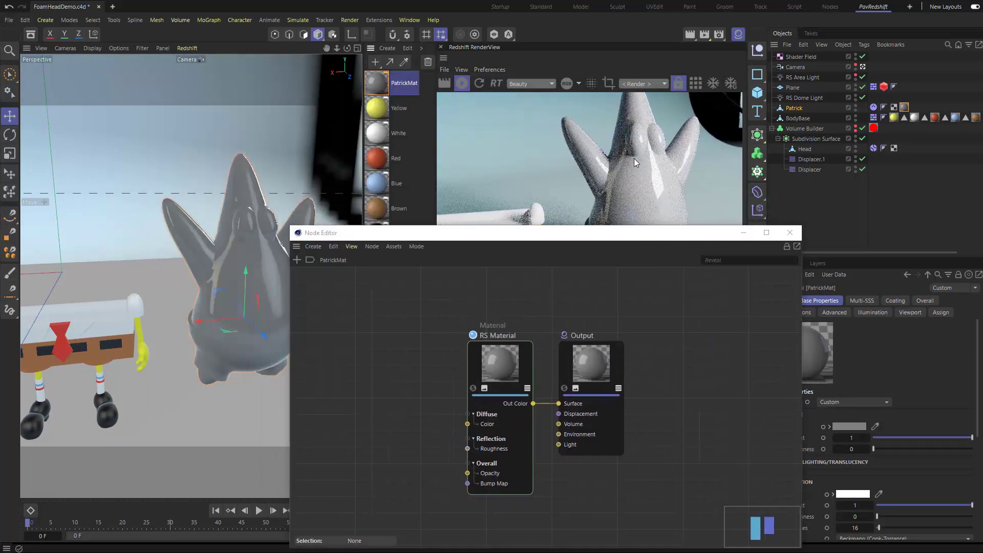
middle_click_drag(635, 158, 638, 158)
middle_click_drag(515, 306, 556, 306)
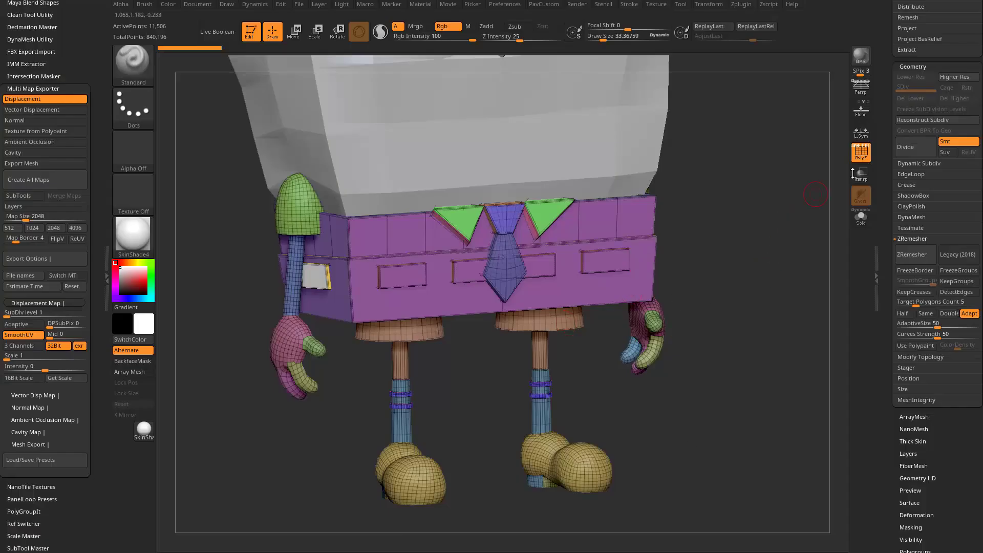
- Select and show the Patrick subtool, zooming out to see the whole model
scroll(938, 256, "up", 10)
left_click(941, 264)
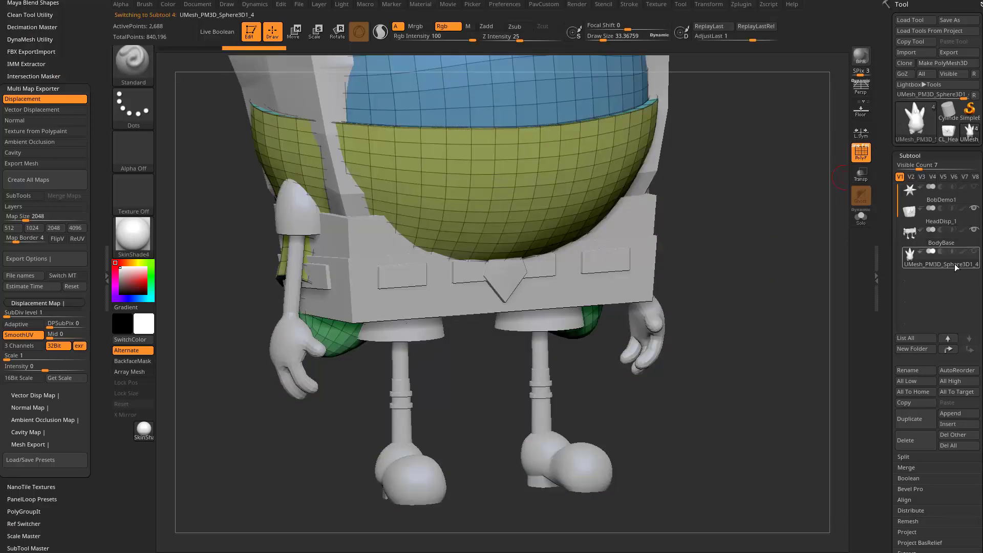
left_click(975, 251)
left_click(860, 156)
right_click_drag(790, 189, 707, 306, "ctrl")
left_click(864, 158)
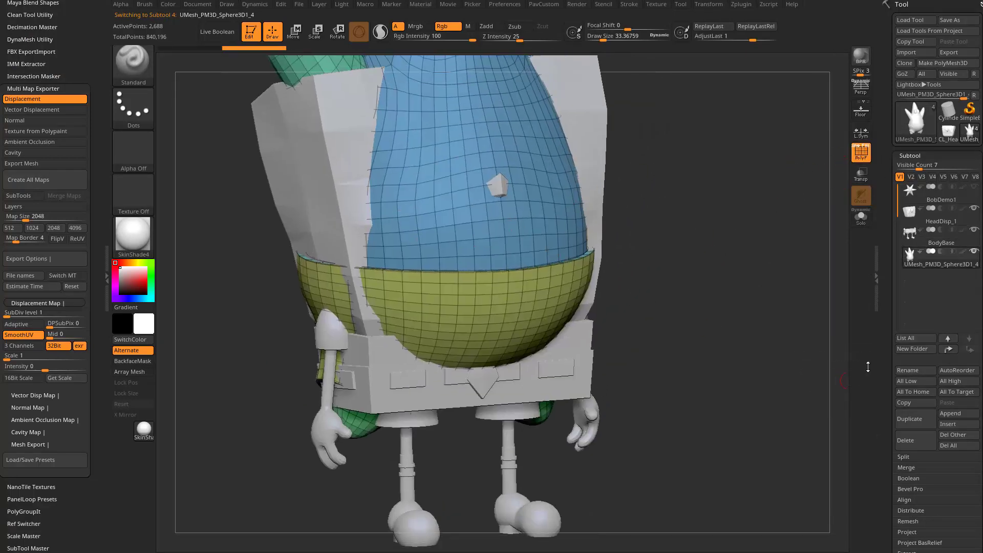
left_click_drag(886, 348, 913, 369)
right_click_drag(717, 173, 742, 318, "alt")
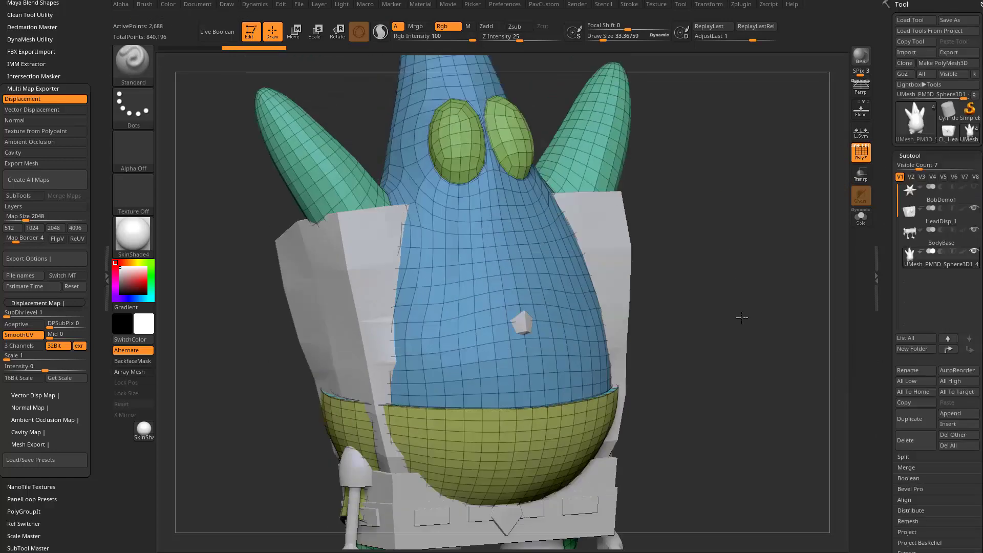
left_click_drag(742, 318, 743, 331, "alt")
scroll(932, 129, "down", 10)
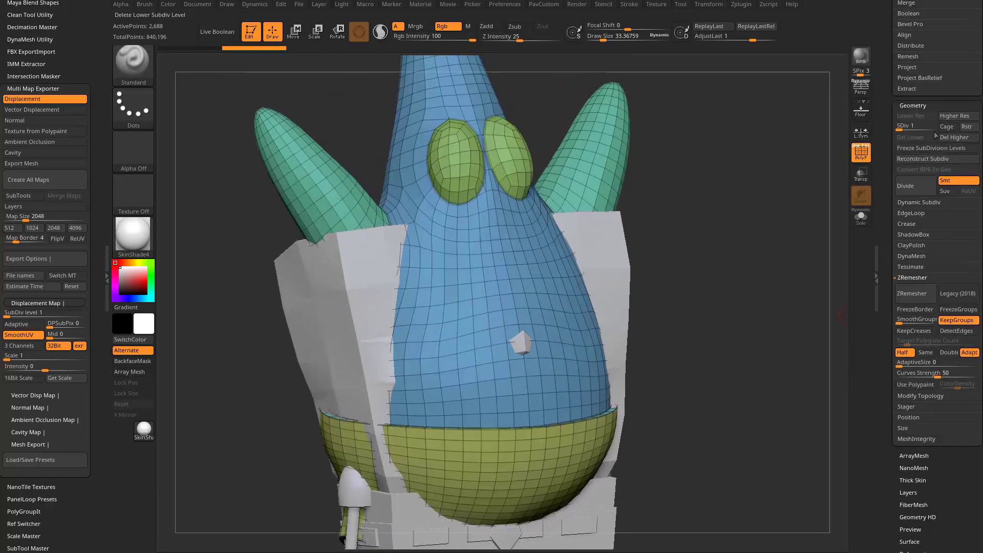
- Set Patrick to subdivision level 5 with his polypaint colours visible and wireframe hidden
left_click(932, 130)
scroll(893, 219, "up", 5)
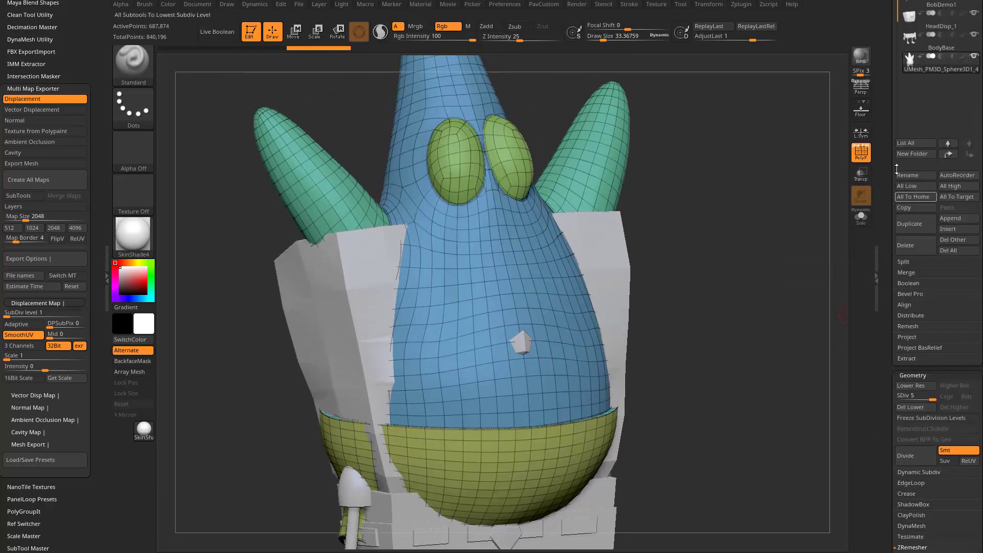
left_click_drag(896, 164, 891, 192)
left_click(964, 124)
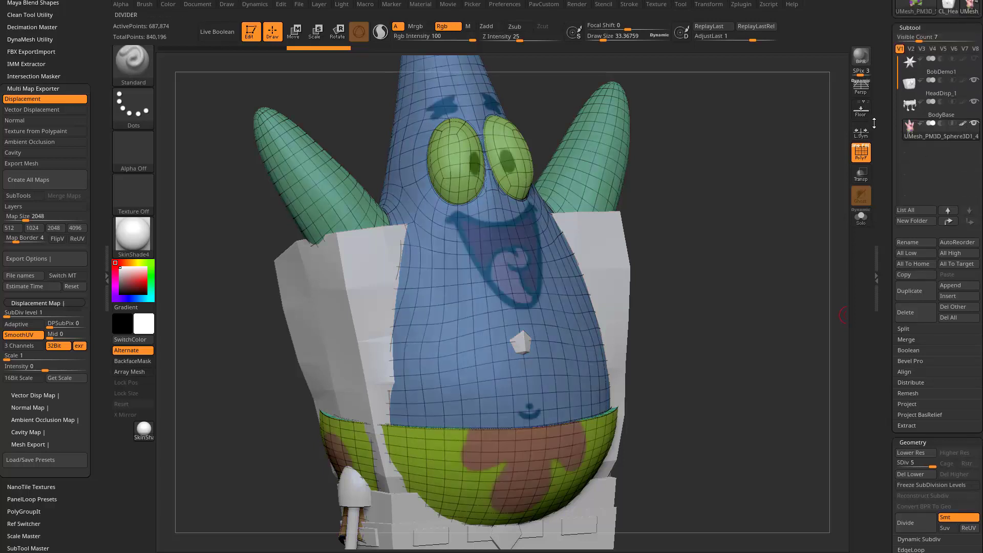
left_click(859, 159)
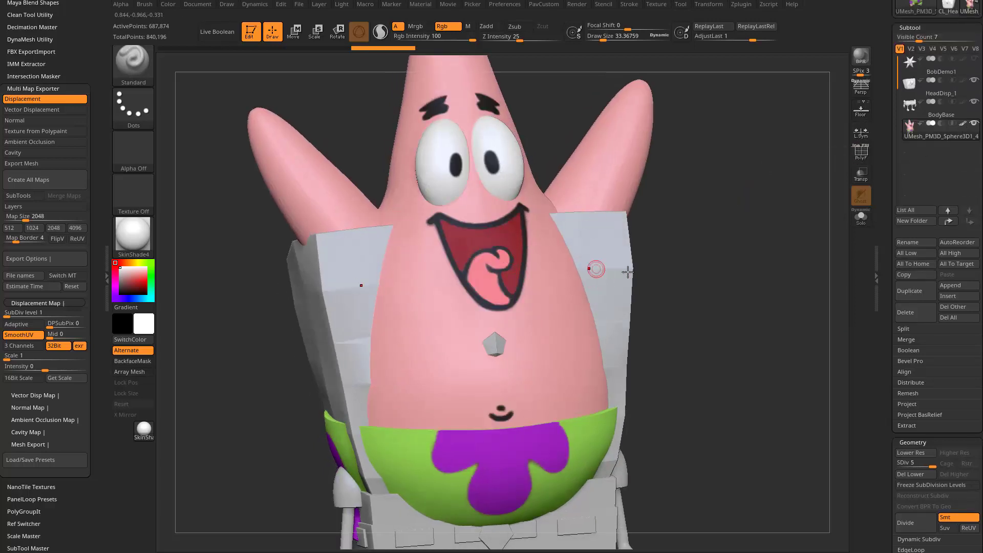
left_click(909, 462)
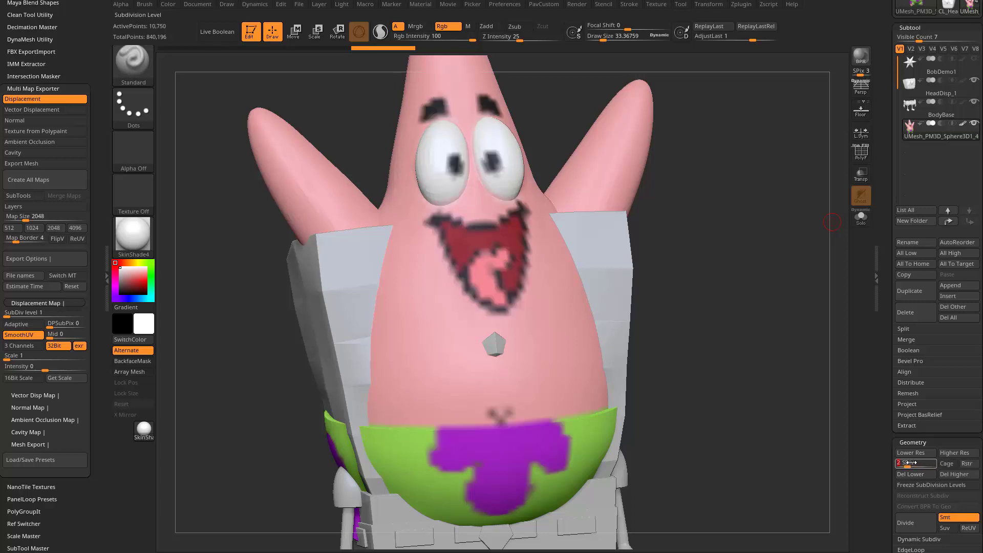
left_click_drag(909, 463, 940, 469)
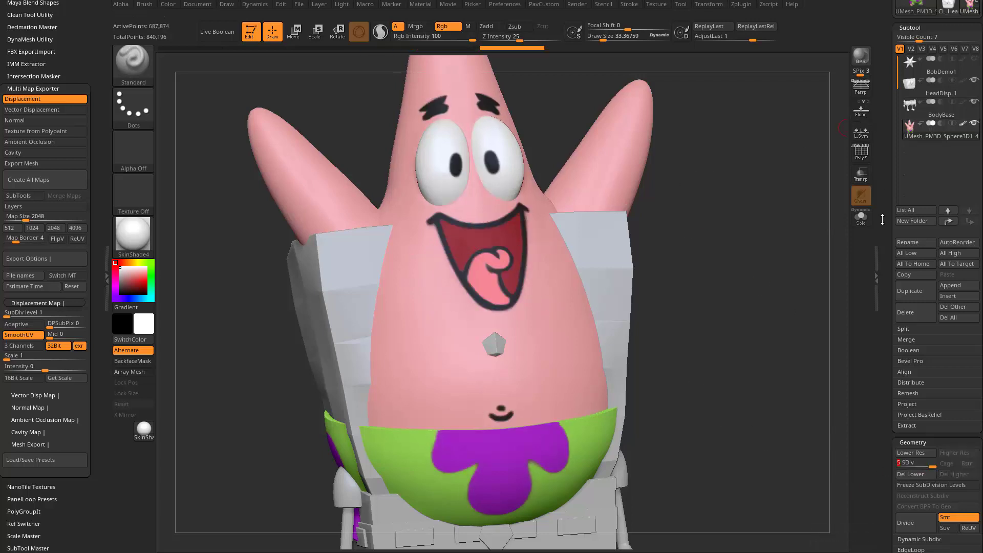
left_click_drag(887, 308, 889, 131)
scroll(889, 131, "up", 2)
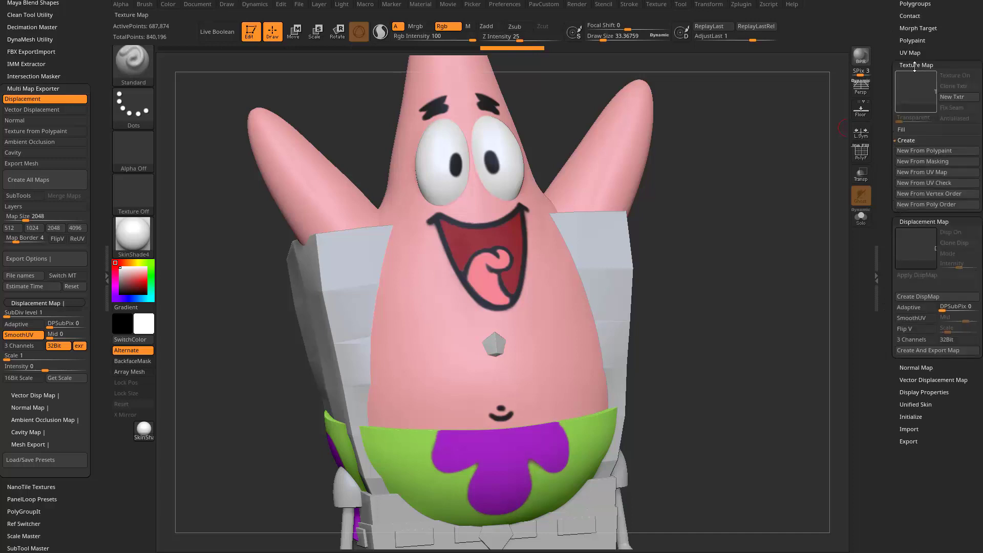
- Create a texture map from Patrick's polypaint and export it as PatrickColor
left_click(925, 150)
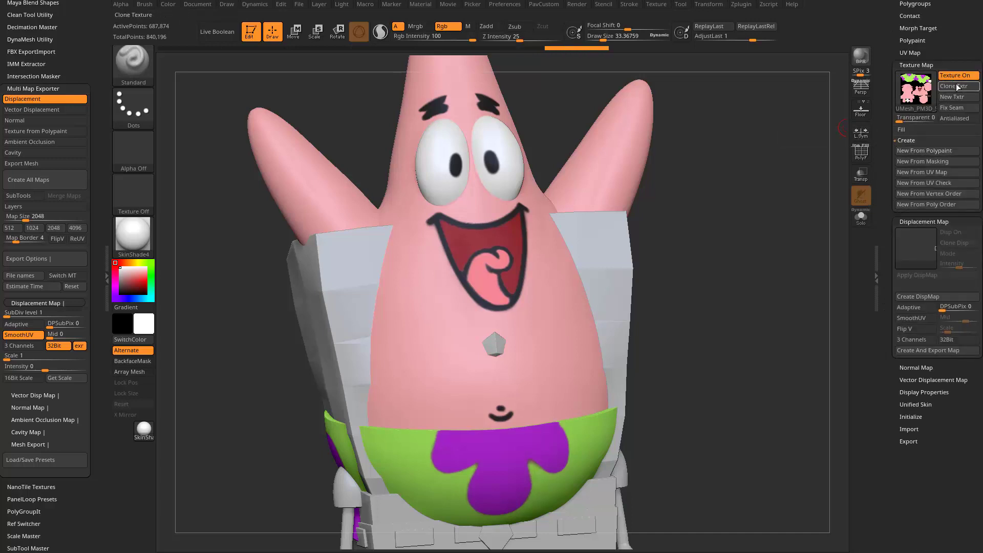
left_click(656, 4)
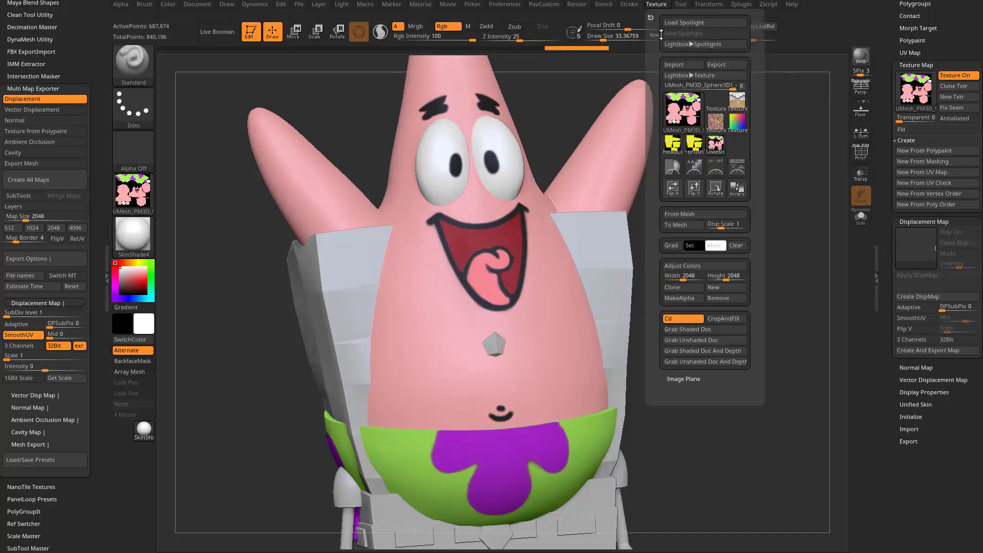
left_click(725, 64)
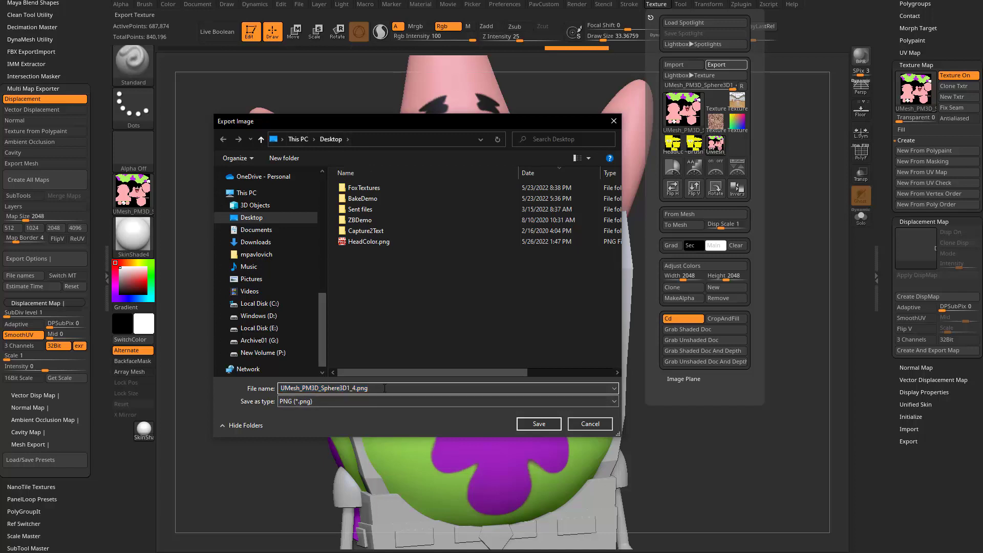
type("PatrickColor")
key("Return")
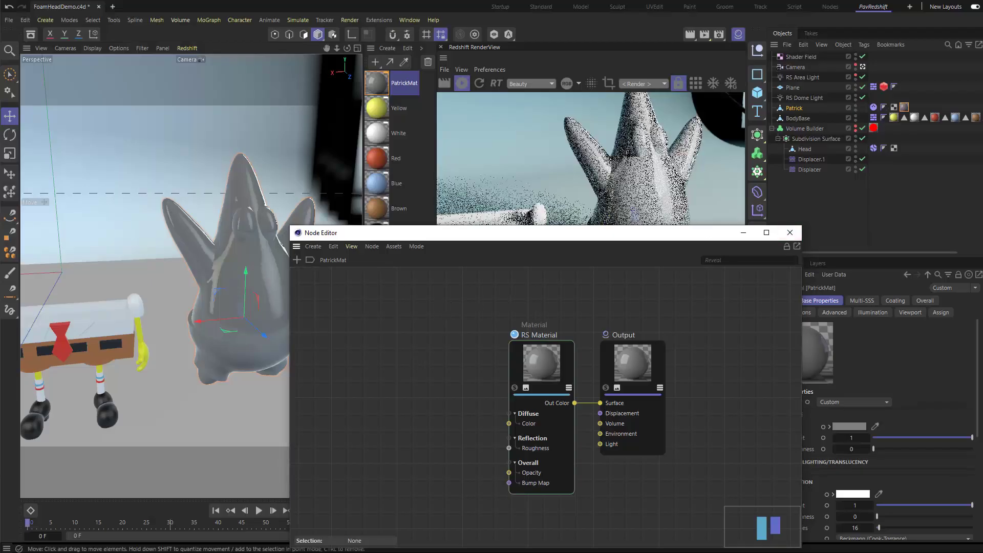
- Add PatrickColor.png as a texture node wired into PatrickMat's diffuse colour
left_click_drag(349, 494, 385, 363)
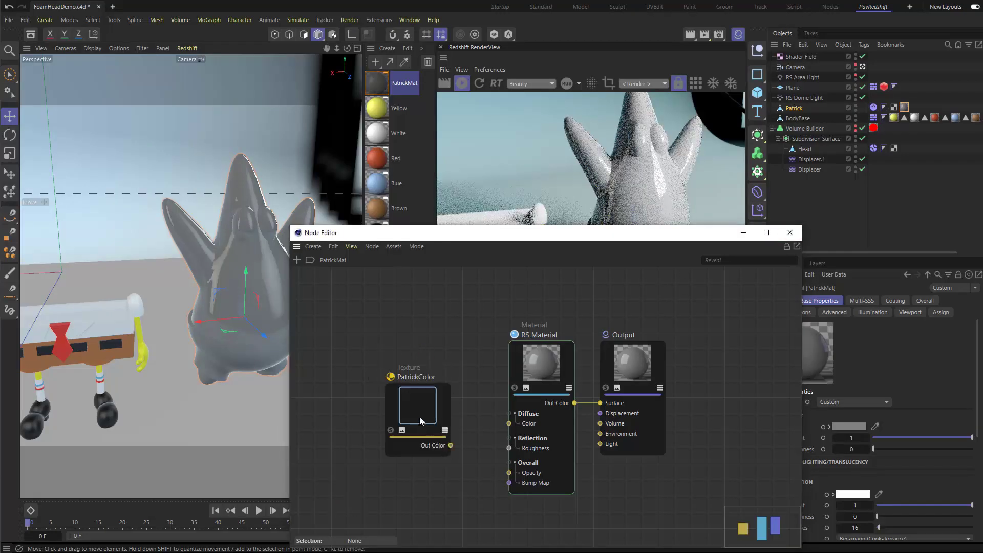
left_click_drag(451, 445, 509, 423)
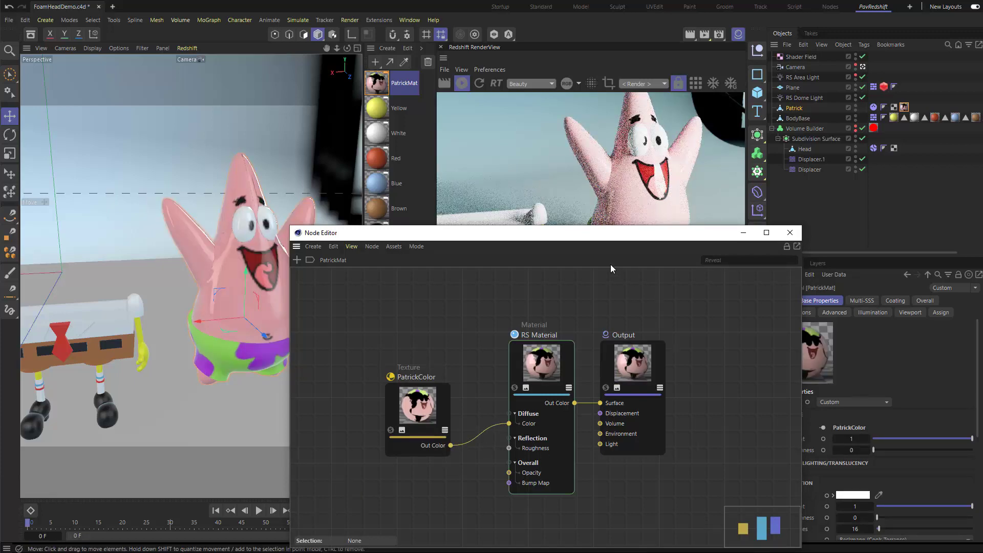
left_click_drag(607, 235, 610, 260)
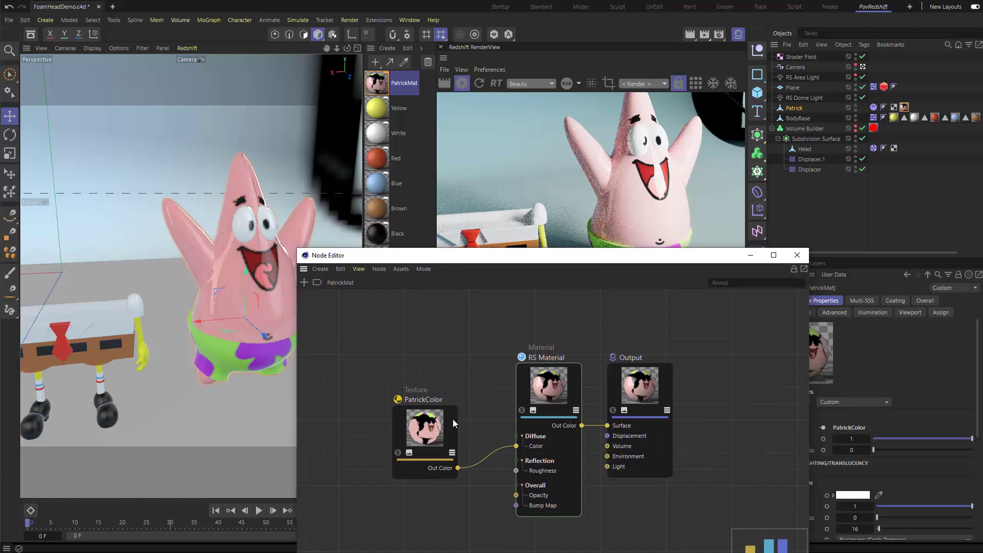
left_click_drag(447, 422, 453, 379)
left_click_drag(564, 462, 486, 21)
- Open the Substance SBSAR tutorial, pause it and seek to 'Exporting a Grunge Texture' at 2:48
left_click(393, 377)
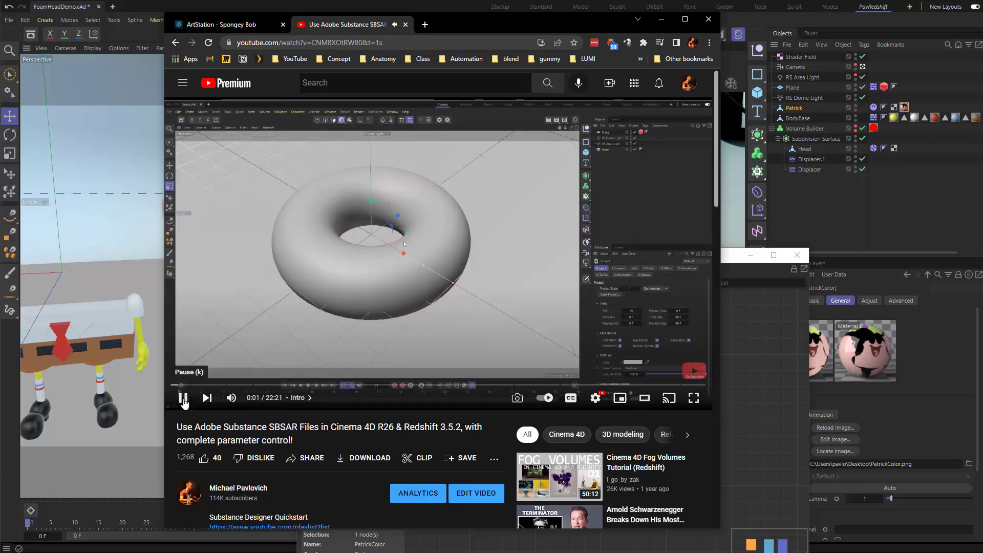
left_click(183, 399)
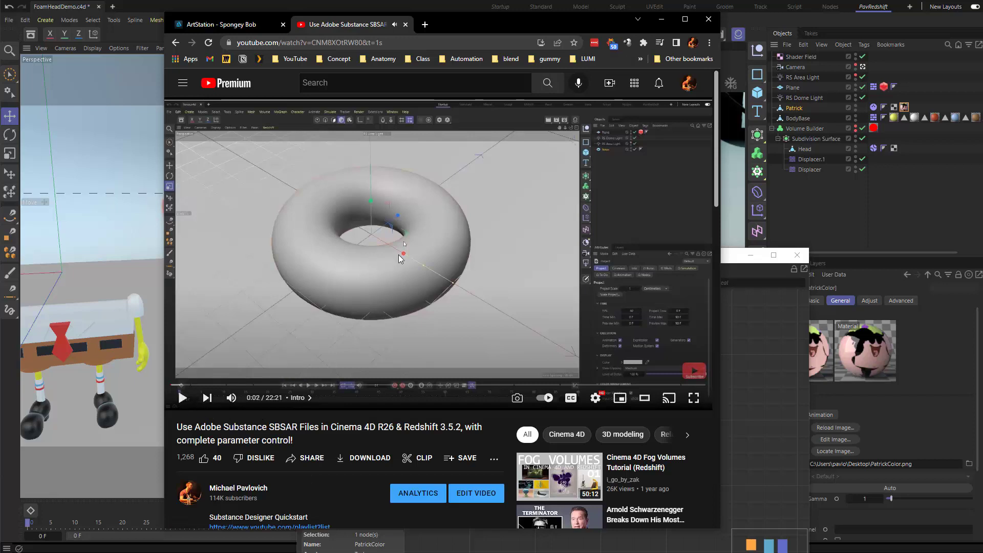
left_click(224, 390)
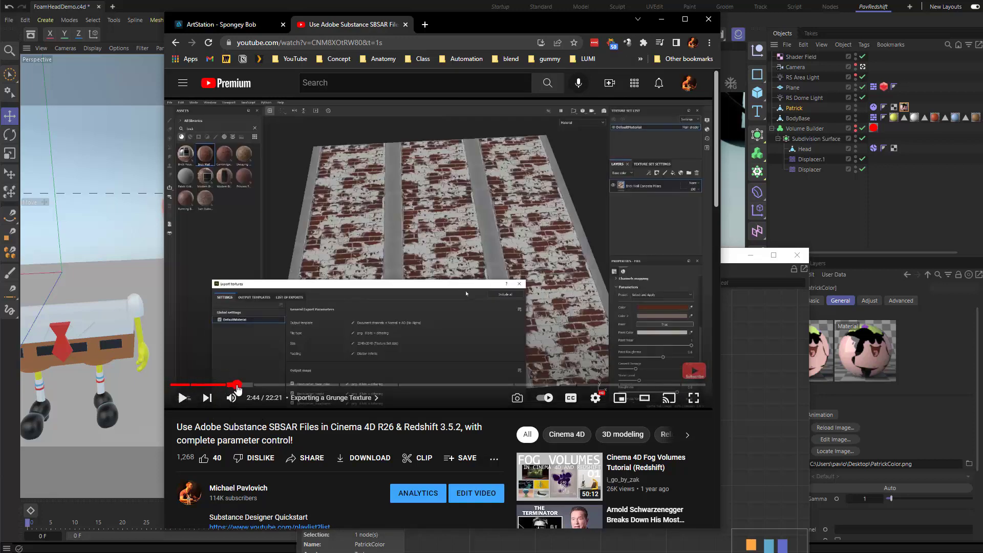
left_click(246, 388)
left_click(237, 388)
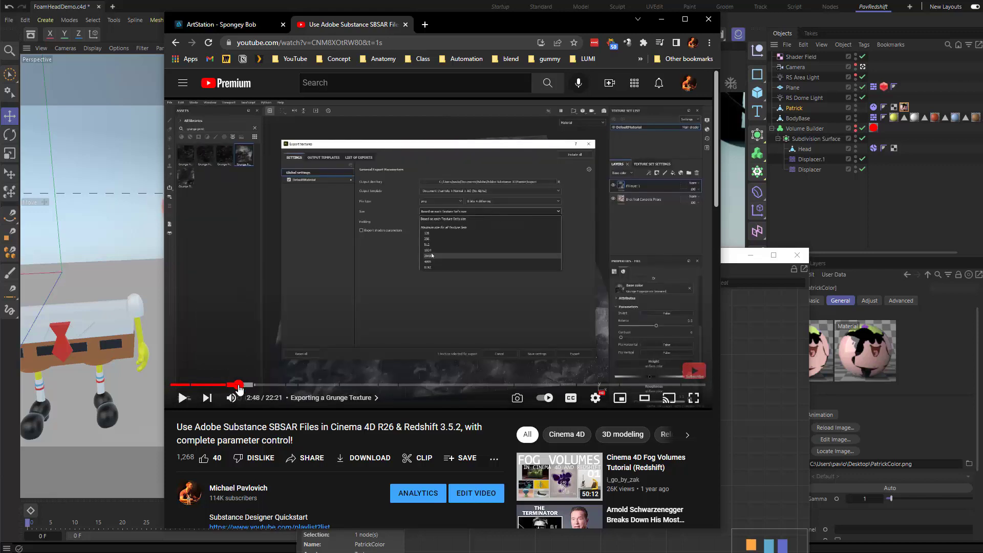
- Add Grunge.png wired into PatrickMat's reflection roughness and solo it on Patrick
left_click(407, 25)
left_click_drag(450, 23, 666, 552)
left_click_drag(982, 461, 385, 468)
middle_click_drag(385, 467, 428, 465)
left_click_drag(466, 516, 561, 468)
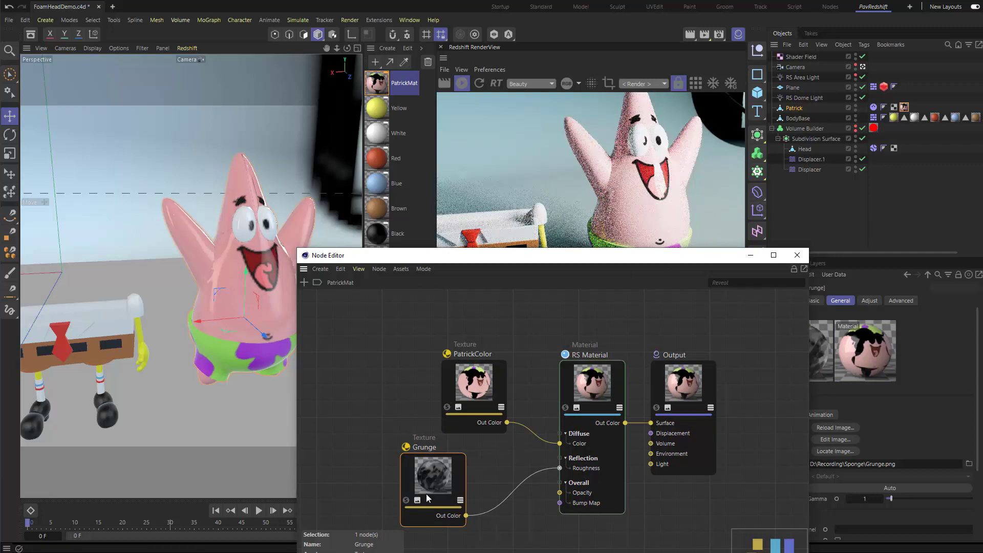
left_click(407, 499)
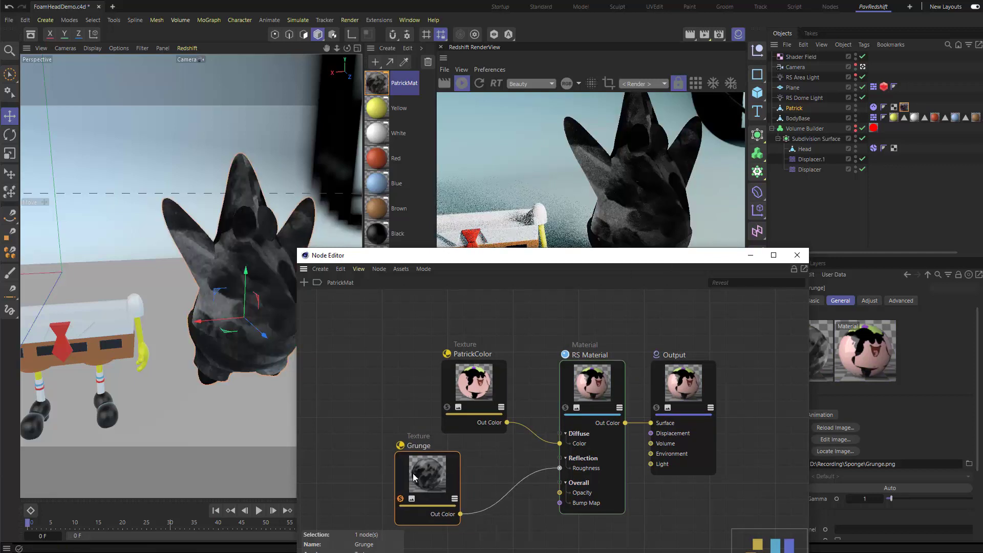
- Rearrange the Grunge and PatrickColor nodes in the graph
left_click_drag(400, 471, 336, 466)
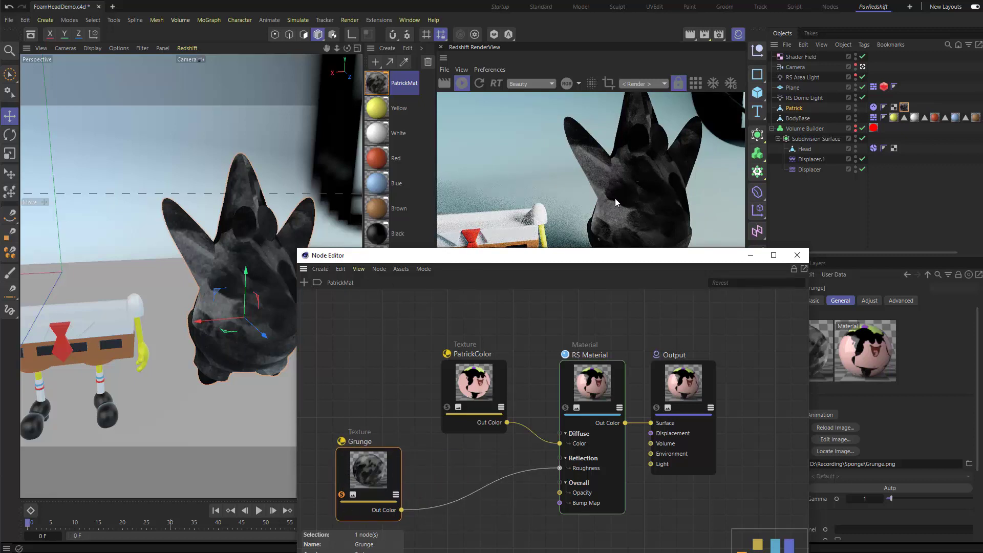
middle_click_drag(476, 453, 471, 419)
left_click_drag(476, 357, 469, 330)
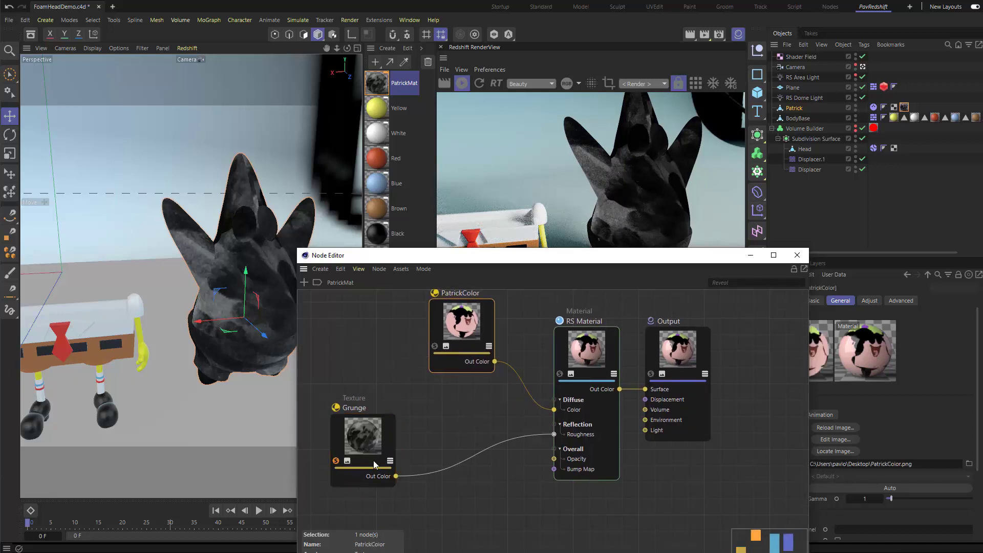
left_click_drag(373, 461, 366, 465)
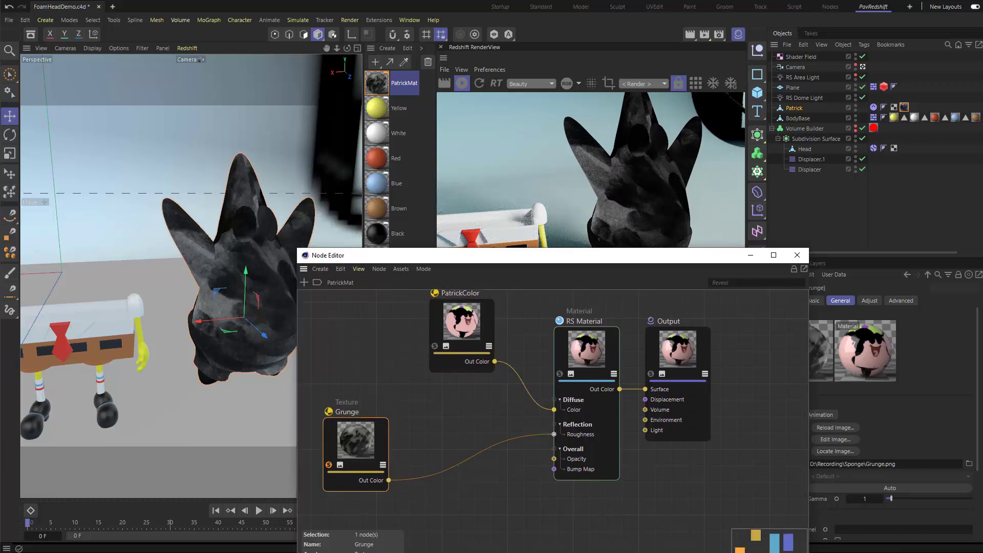
middle_click_drag(416, 412, 430, 407)
left_click_drag(379, 442, 370, 450)
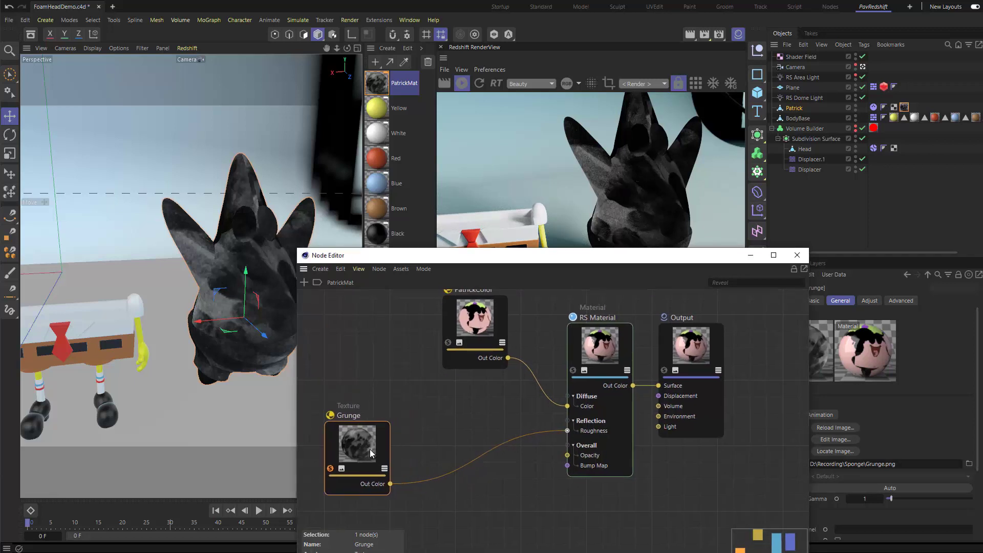
- Search for 'ramp' and add a Scalar Ramp node near PatrickMat
left_click(438, 430)
double_click(438, 430)
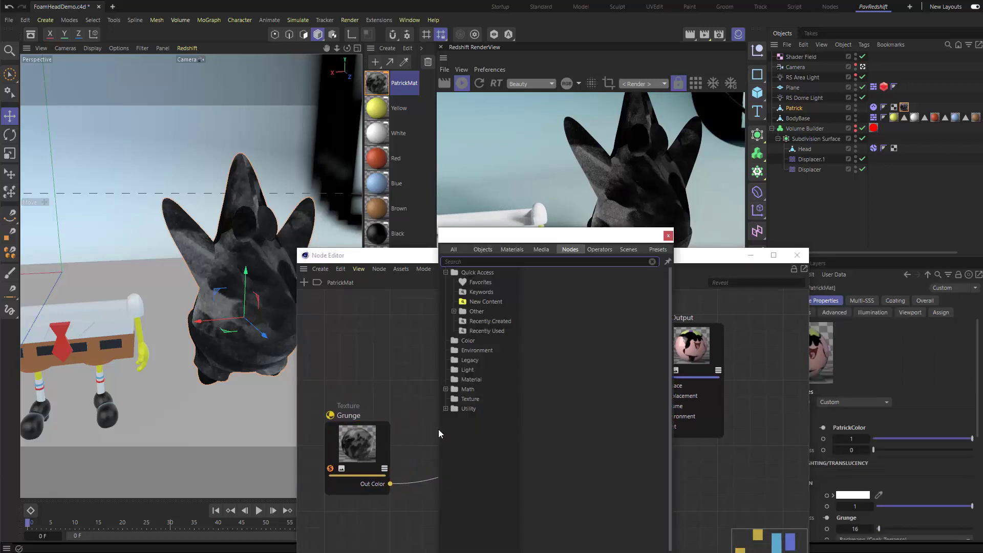
type("sca")
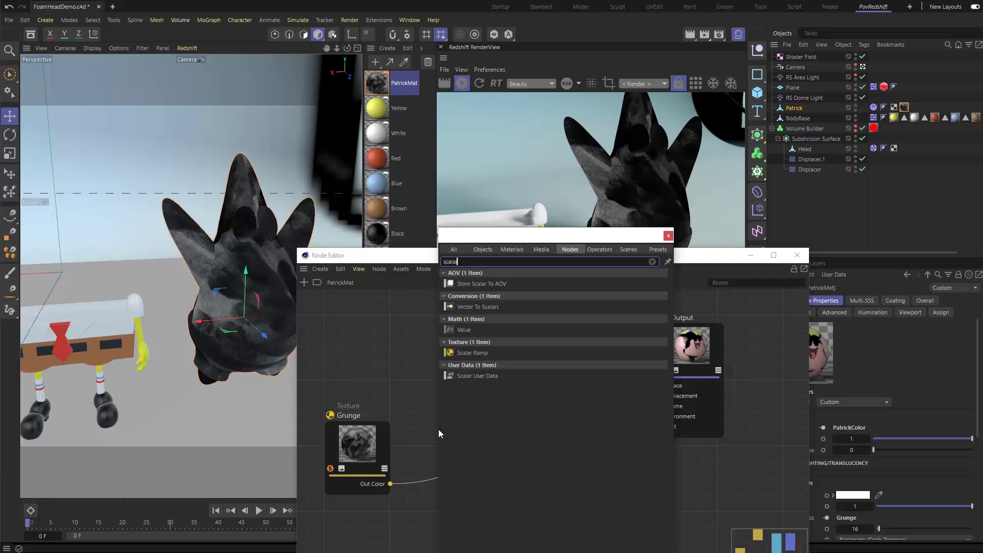
type("la")
key("BackSpace")
key("BackSpace")
key("BackSpace")
key("BackSpace")
key("BackSpace")
type("ramp")
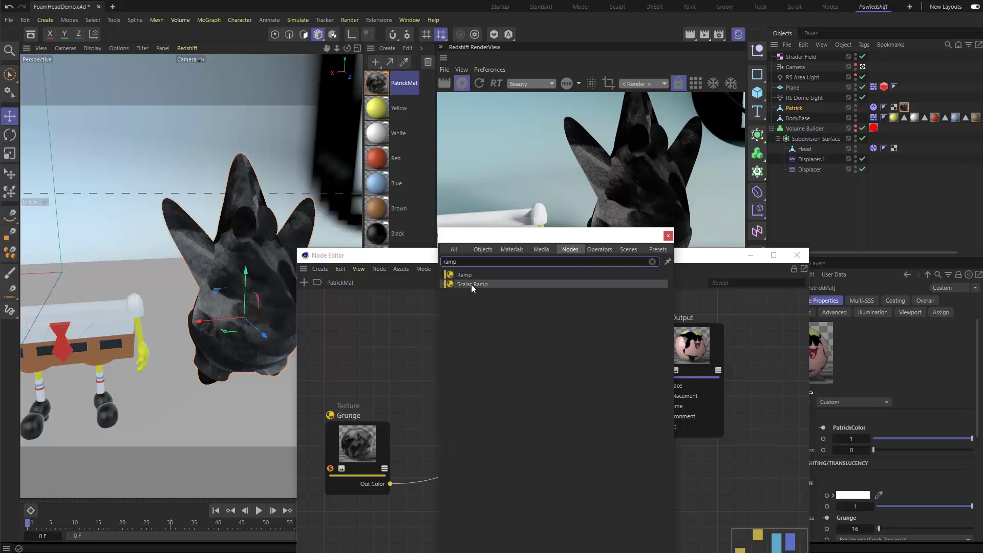
left_click_drag(472, 283, 382, 370)
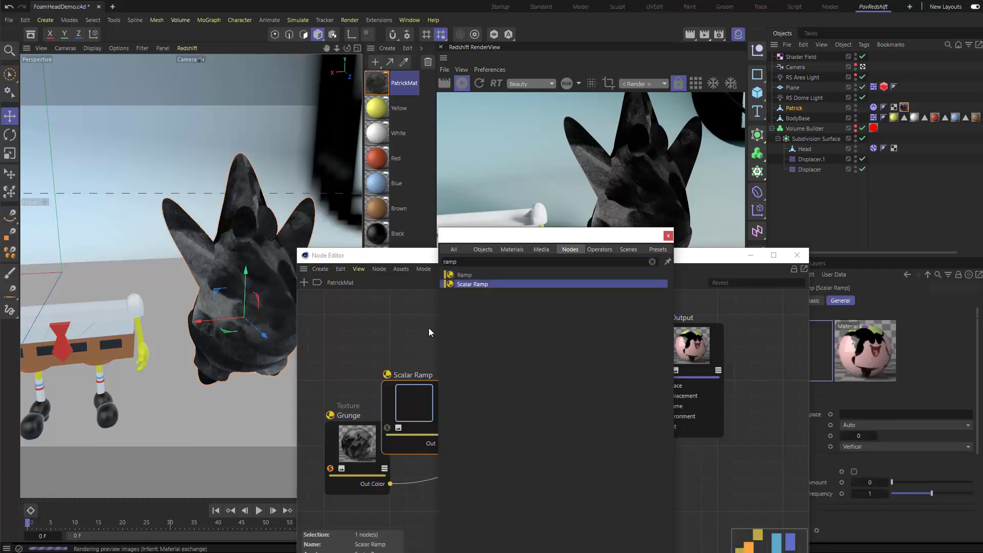
left_click(668, 236)
left_click_drag(406, 411, 446, 419)
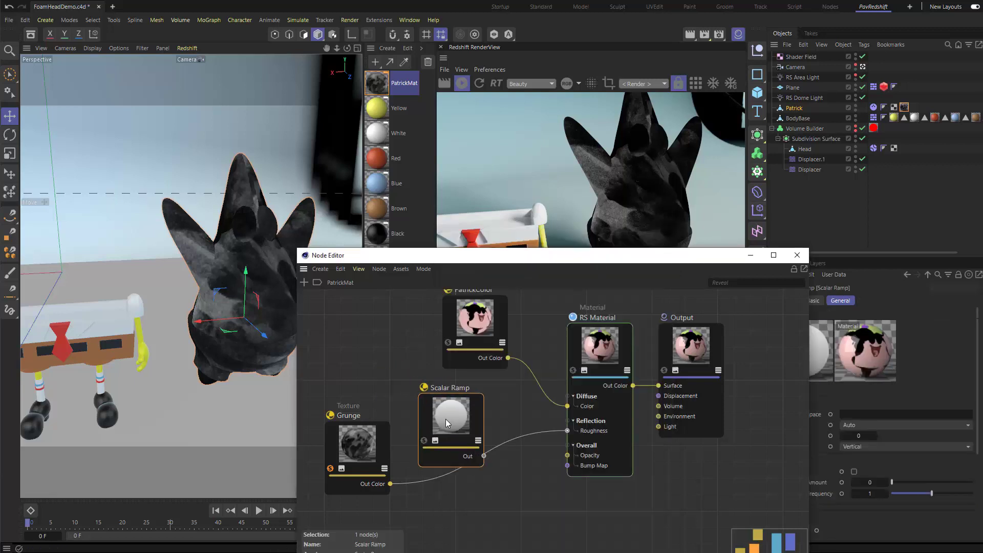
- Wire Grunge into the Scalar Ramp's Alt Input and its Out into Roughness, then solo it
left_click_drag(391, 483, 444, 407)
mouse_move(487, 433)
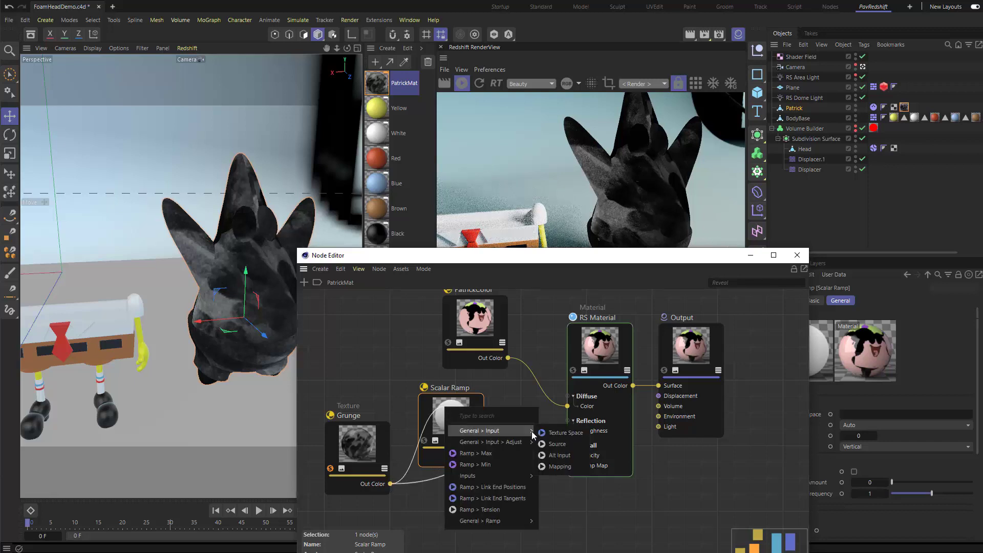
left_click(564, 456)
left_click_drag(448, 417, 440, 400)
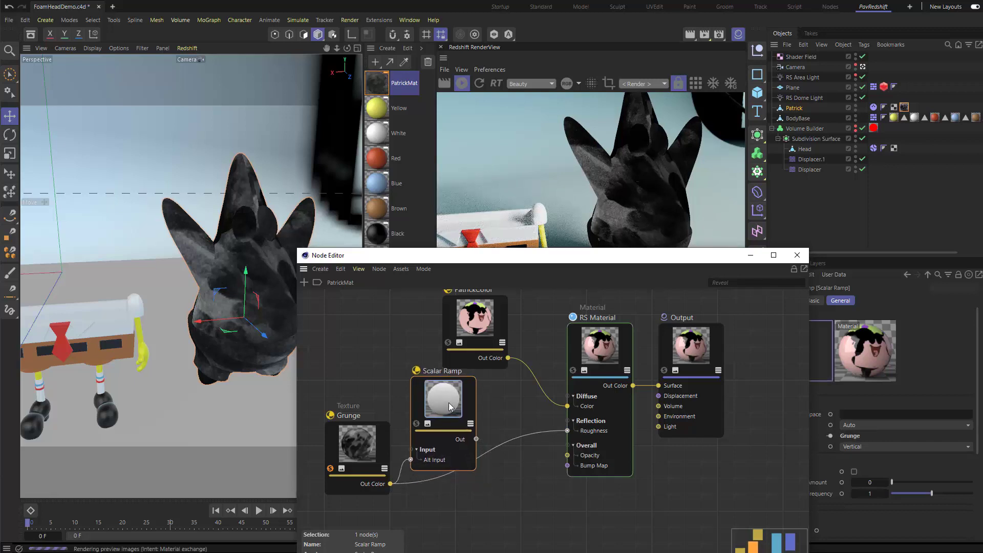
left_click_drag(476, 439, 567, 430)
left_click_drag(451, 406, 453, 429)
left_click(423, 450)
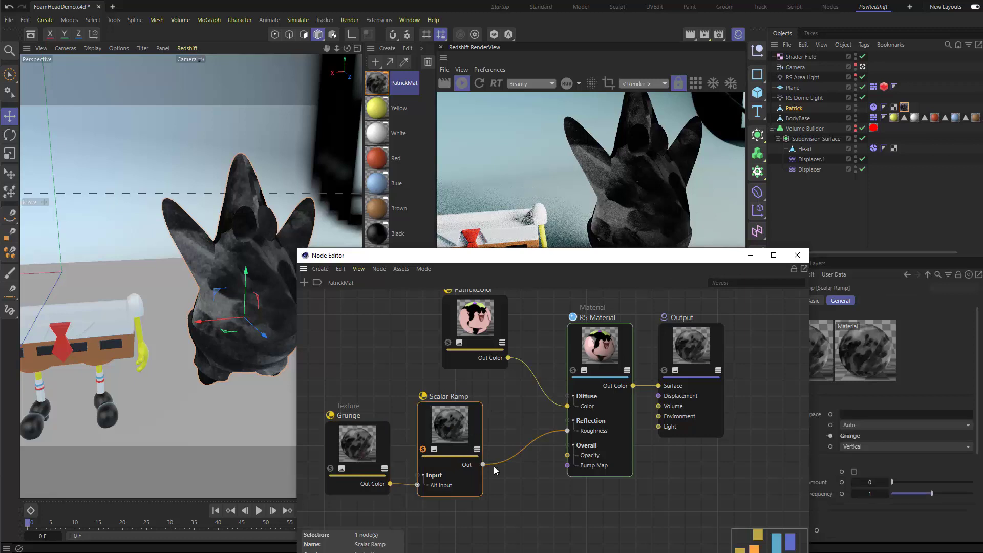
left_click_drag(737, 260, 691, 268)
- Drag the Scalar Ramp curve's tangents so it climbs steeply and eases into the top-right knot
scroll(856, 348, "down", 3)
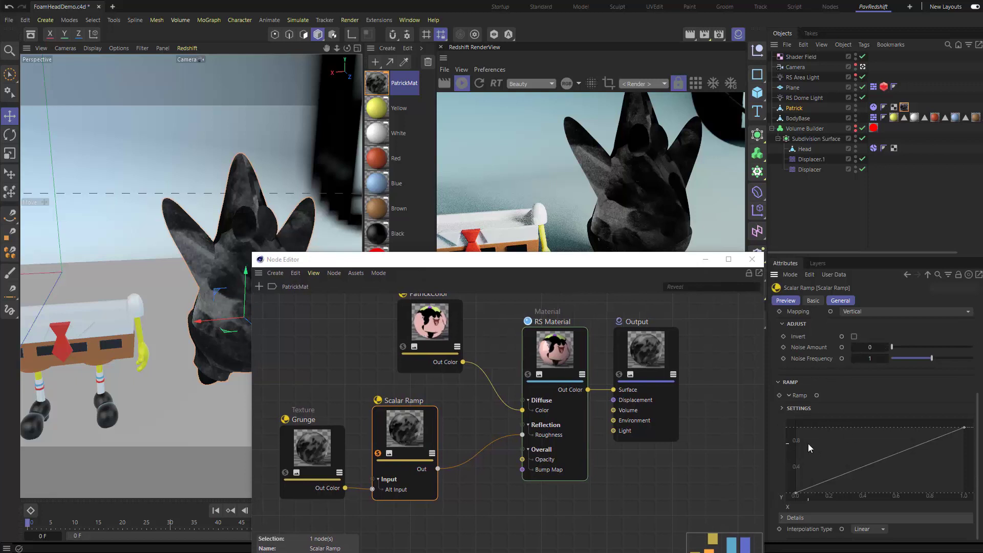
left_click(964, 428)
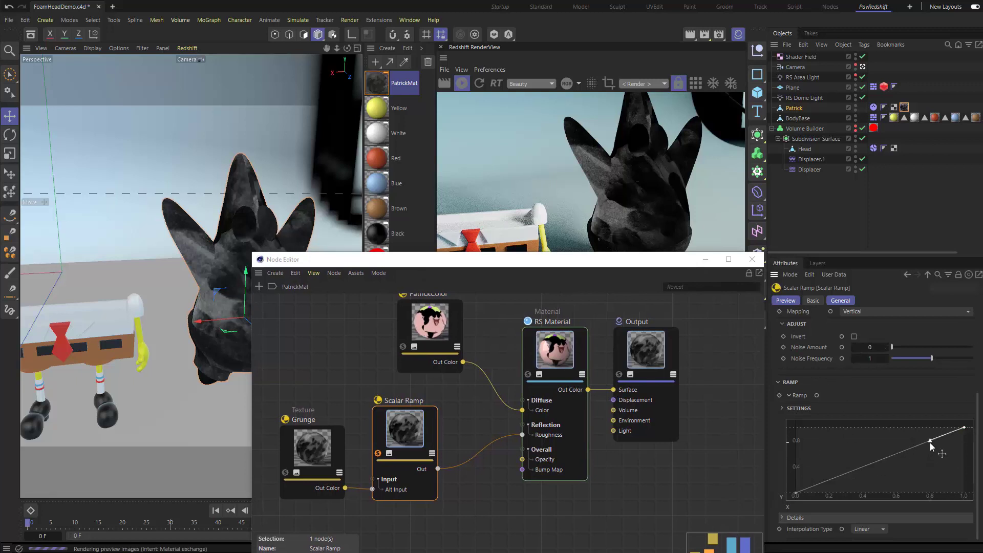
left_click_drag(930, 441, 924, 432)
mouse_move(830, 480)
left_mouse_down()
mouse_move(818, 456)
mouse_move(834, 482)
left_mouse_up()
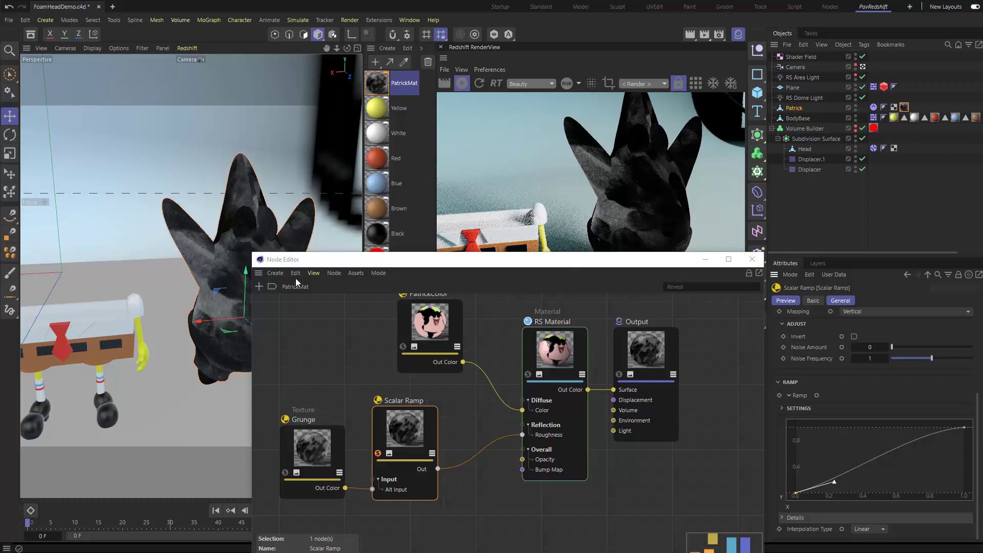
left_click_drag(835, 482, 817, 460)
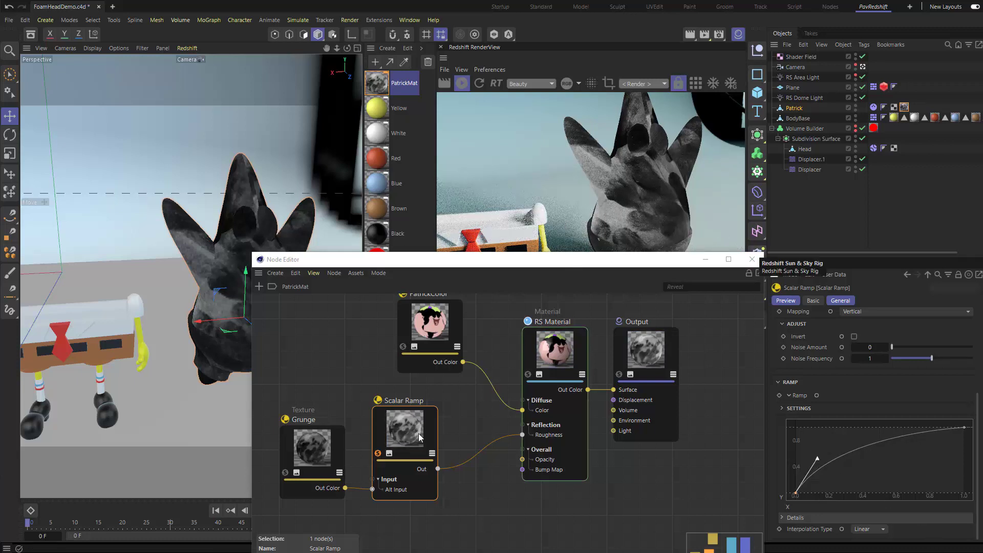
left_click_drag(409, 434, 417, 433)
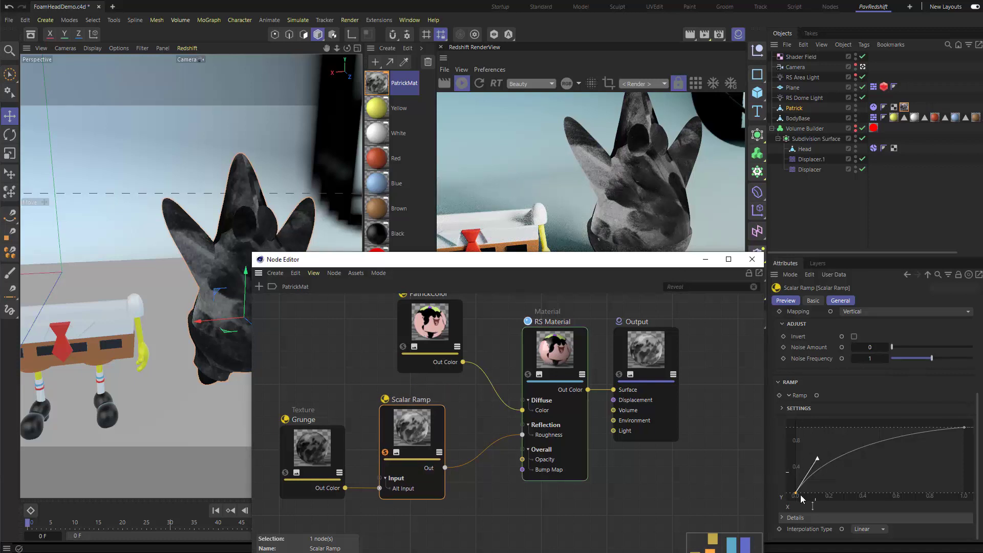
left_click_drag(818, 458, 816, 459)
left_click(965, 427)
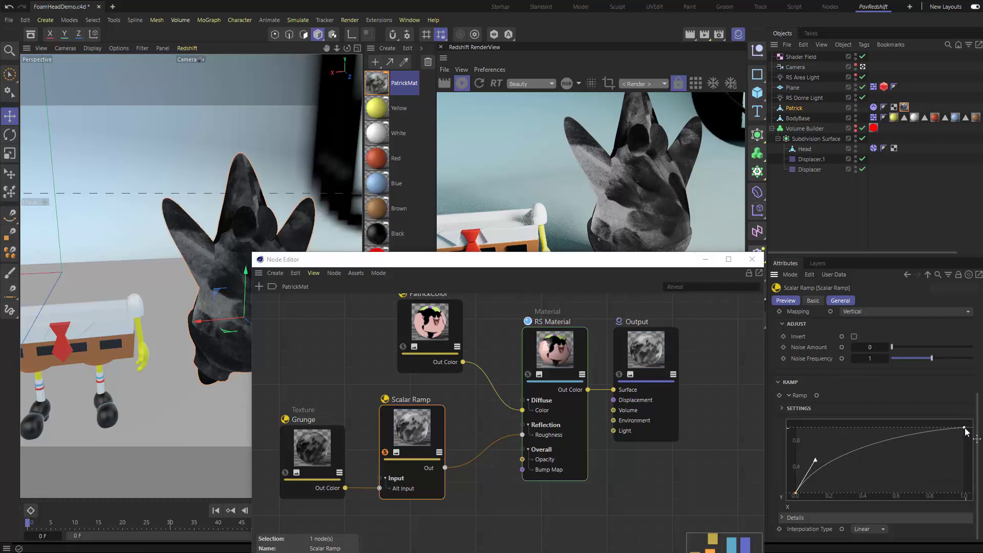
left_click_drag(924, 429, 892, 423)
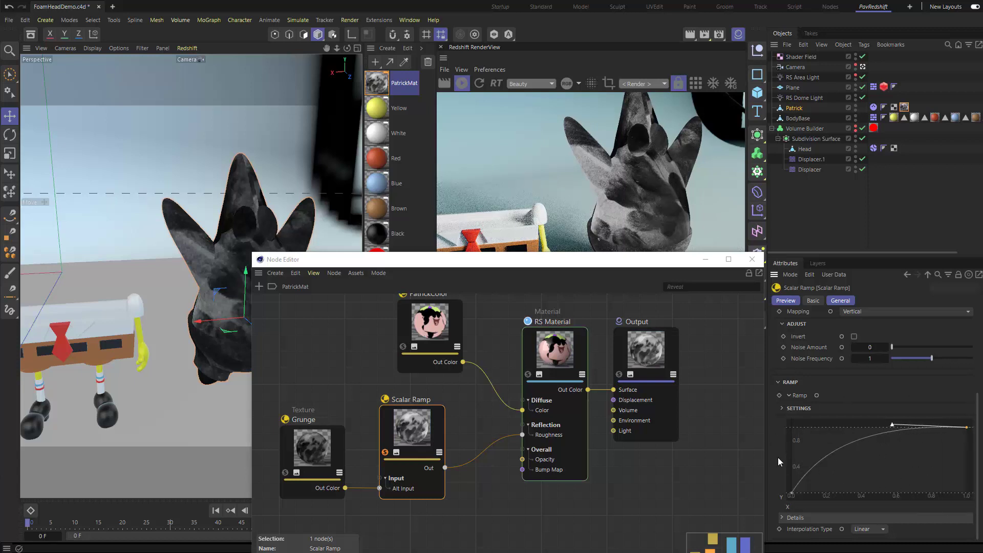
- Expand Ramp Settings; lower the curve's right end to about 0.85 and raise its start to about 0.3
left_click(782, 408)
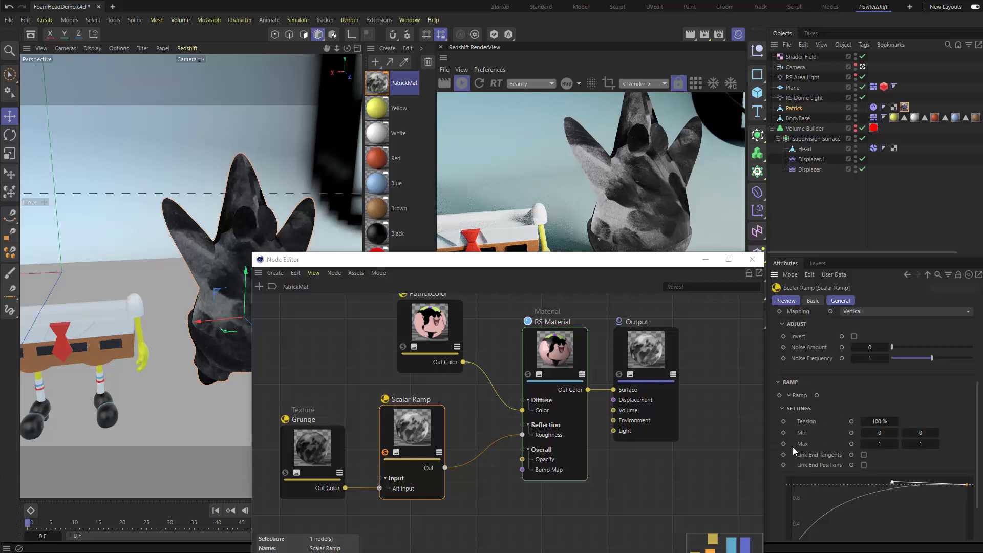
scroll(793, 447, "down", 2)
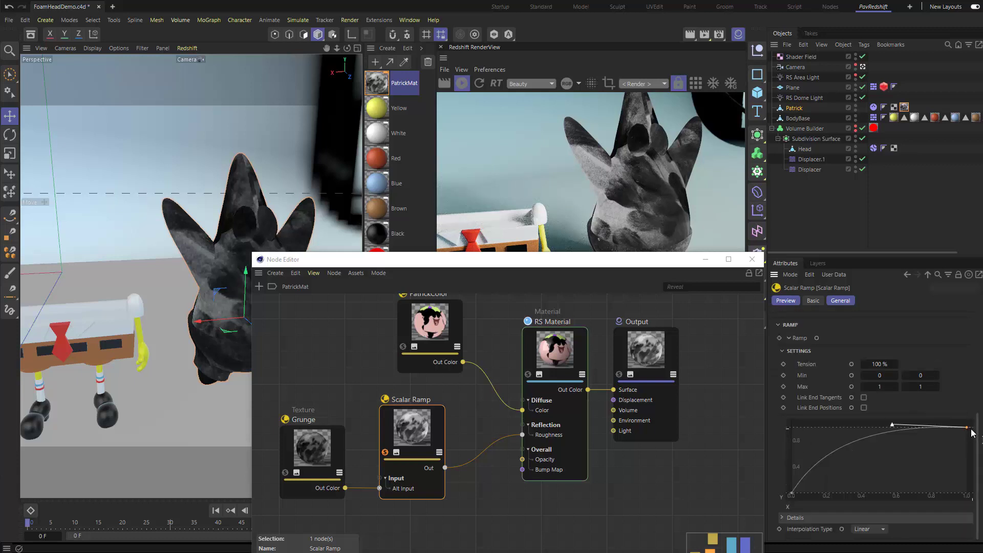
left_click_drag(973, 433, 902, 443)
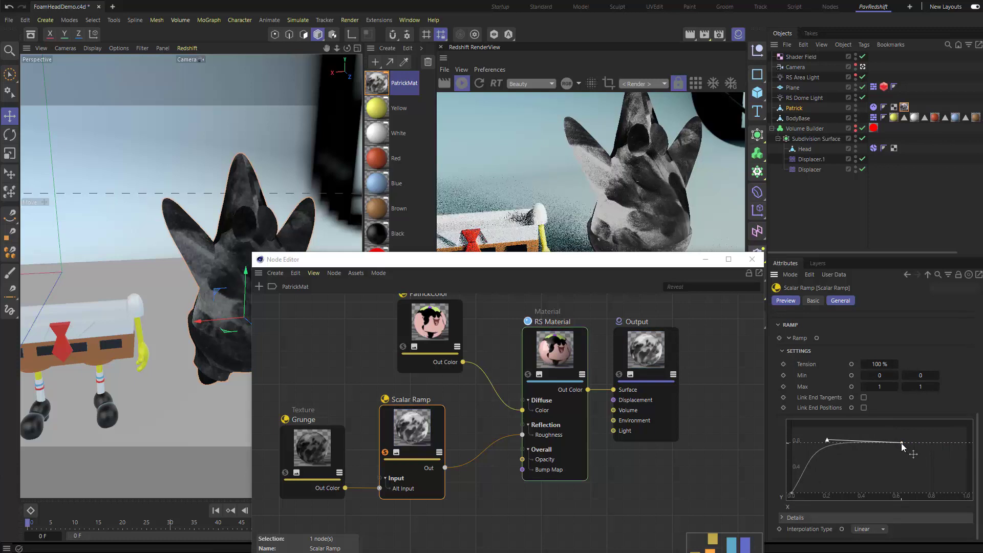
left_click_drag(793, 495, 792, 477)
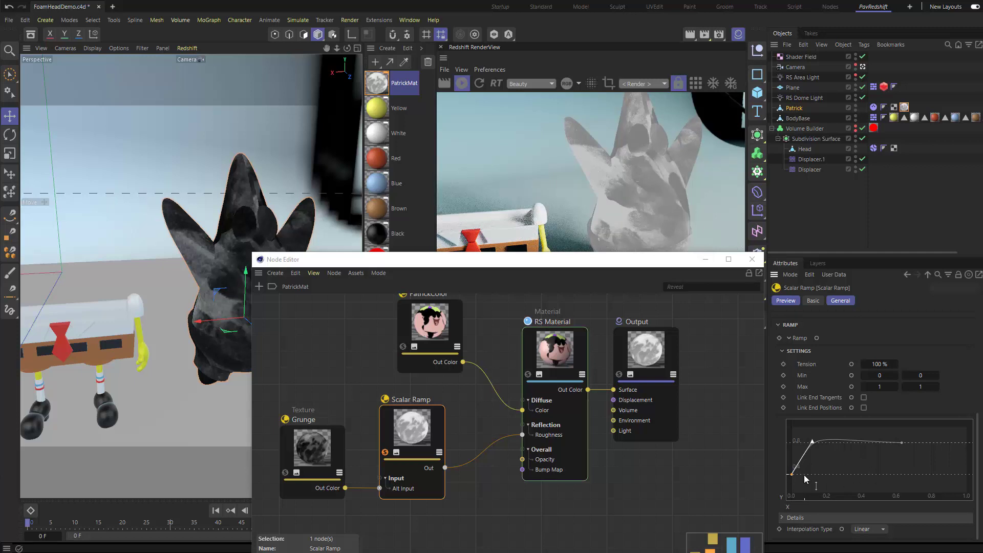
left_click_drag(790, 476, 791, 474)
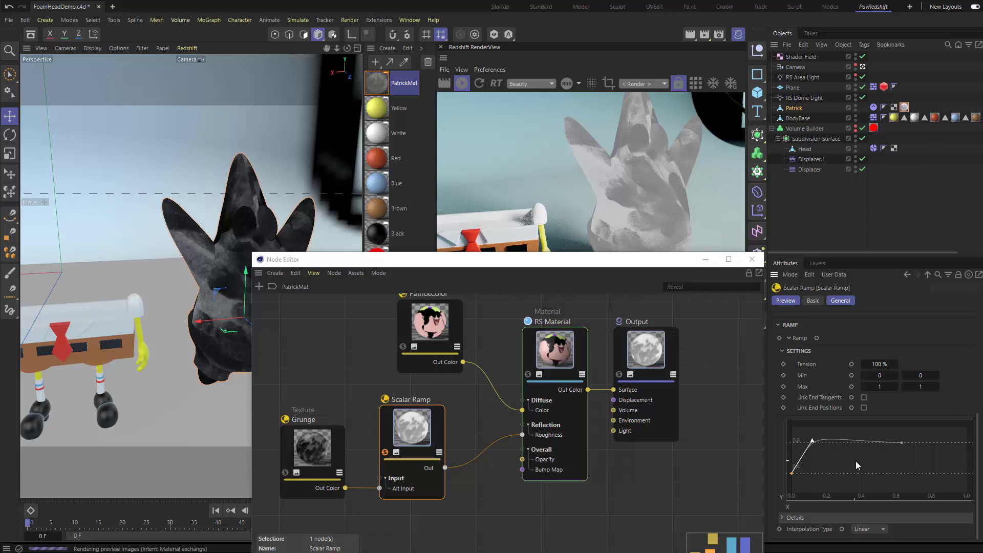
left_click_drag(811, 439, 801, 464)
- Fine-tune the right knot's tangent and height so the curve levels off around 0.8
left_click(899, 444)
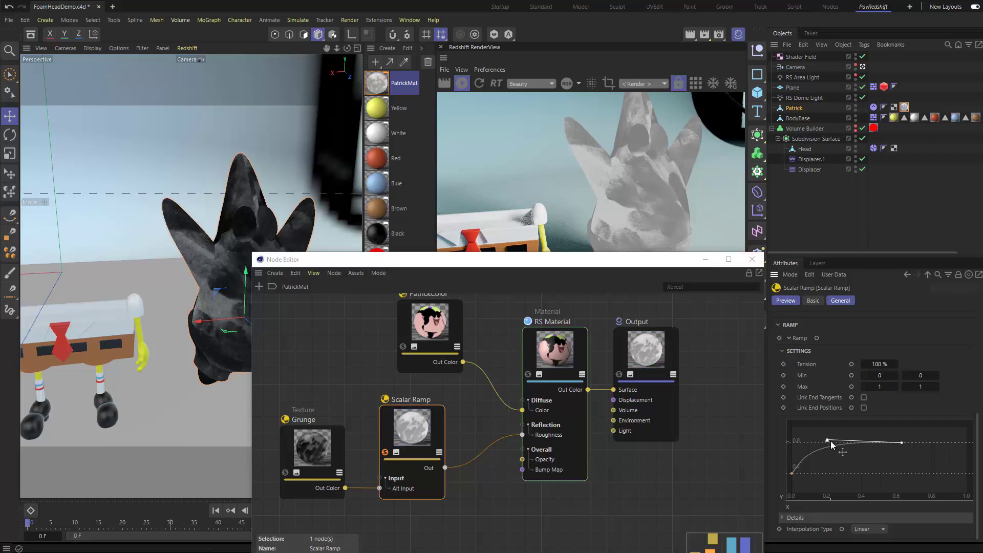
mouse_move(828, 442)
left_mouse_down()
mouse_move(826, 457)
mouse_move(825, 443)
left_mouse_up()
left_click_drag(902, 443, 971, 458)
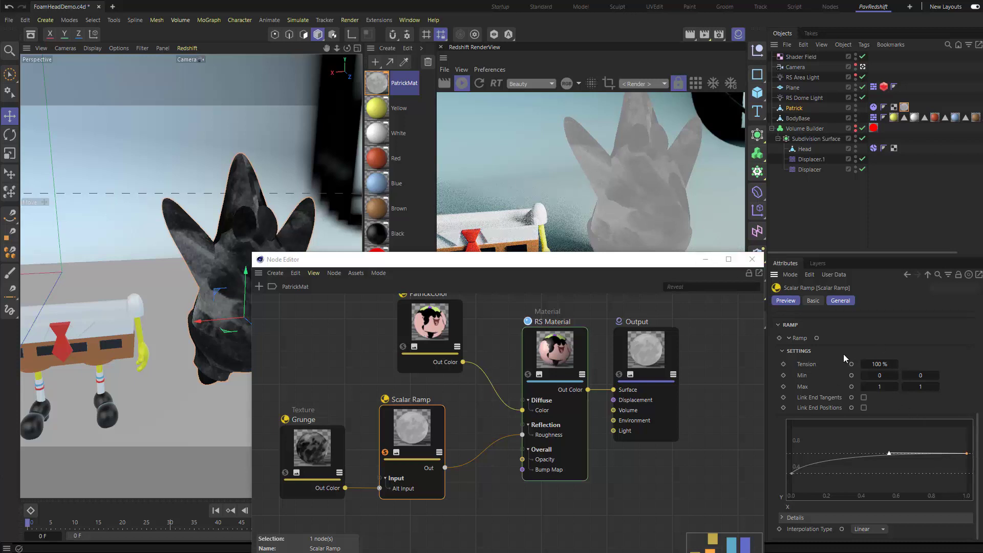
left_click_drag(966, 454, 968, 462)
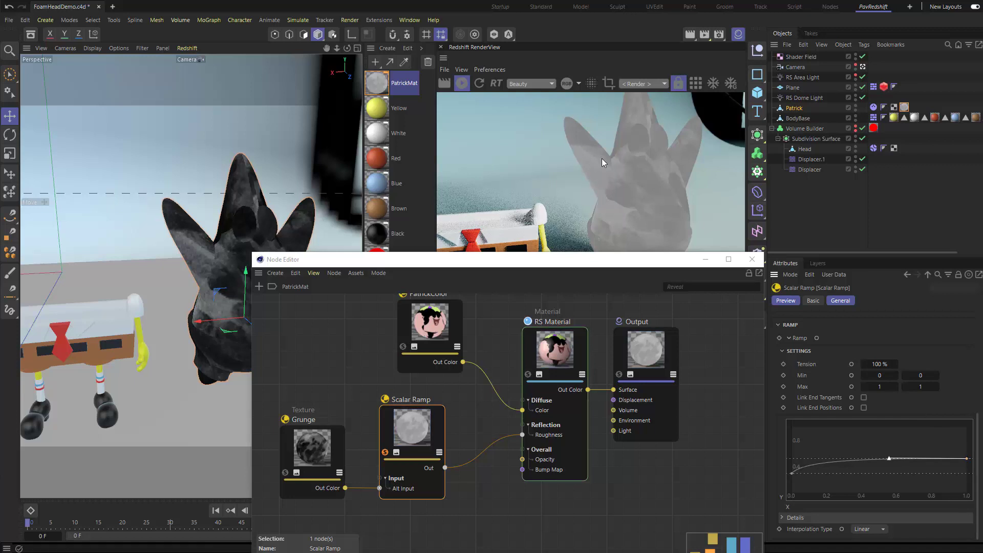
left_click_drag(968, 462, 968, 439)
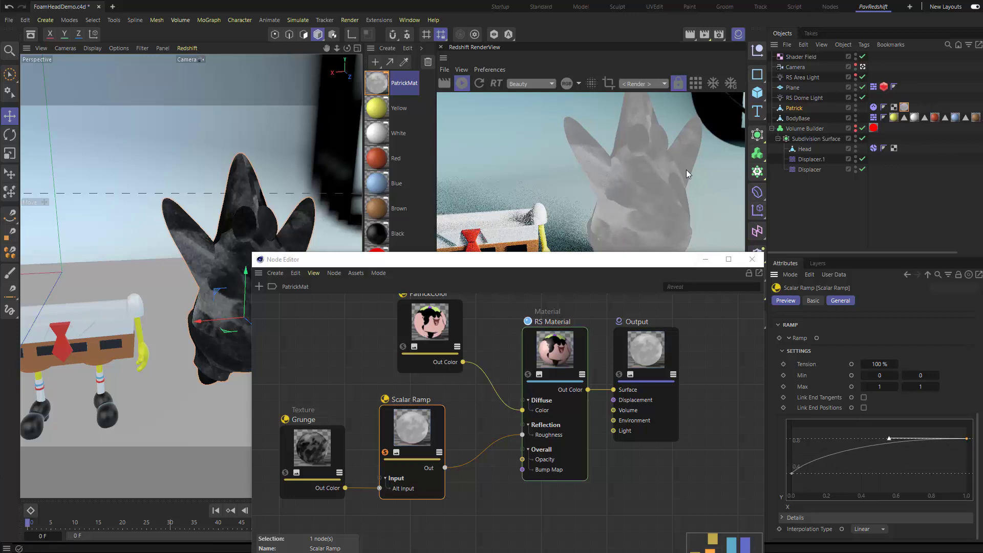
- Unsolo the Scalar Ramp and set the RS Area Light intensity to 40
mouse_move(648, 268)
left_mouse_down()
mouse_move(648, 336)
mouse_move(649, 283)
left_mouse_up()
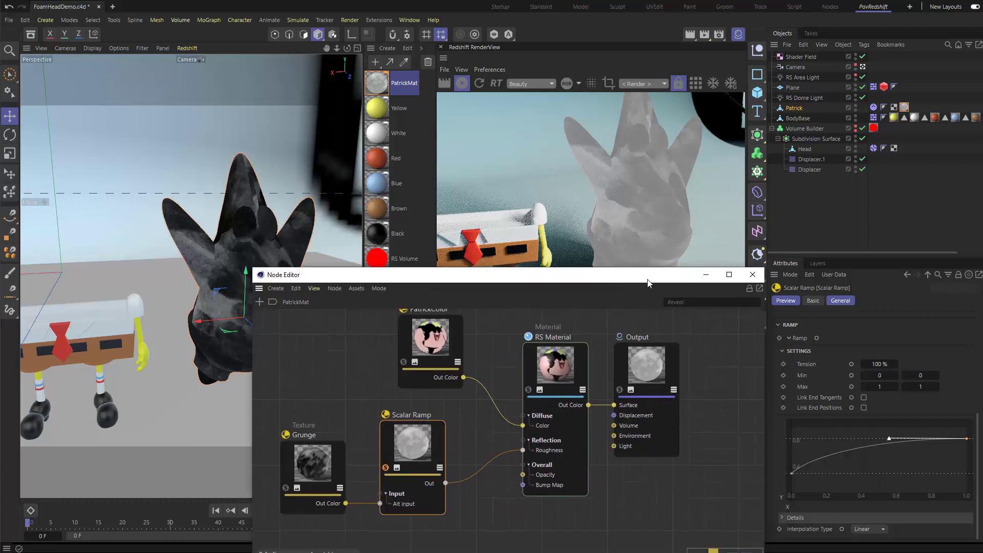
left_click(386, 468)
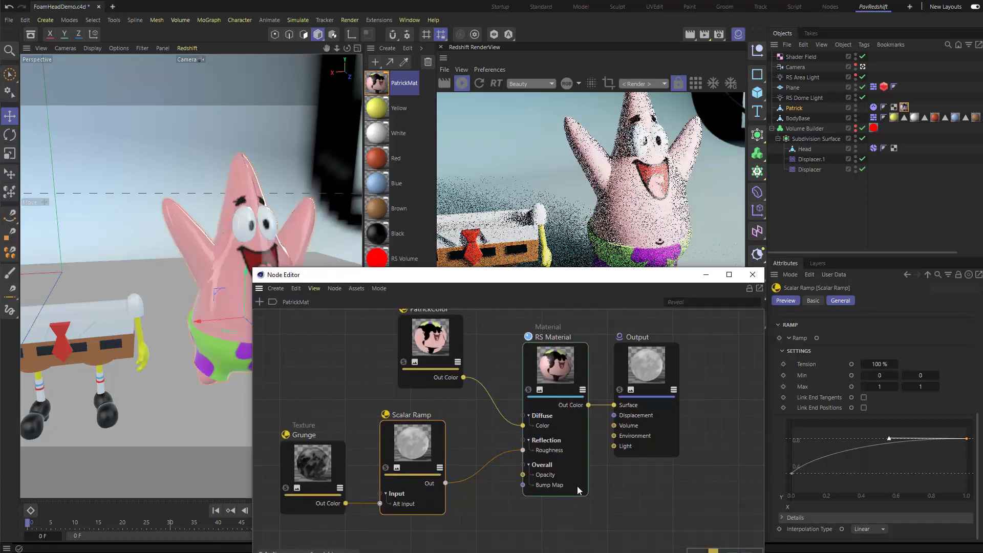
left_click(803, 77)
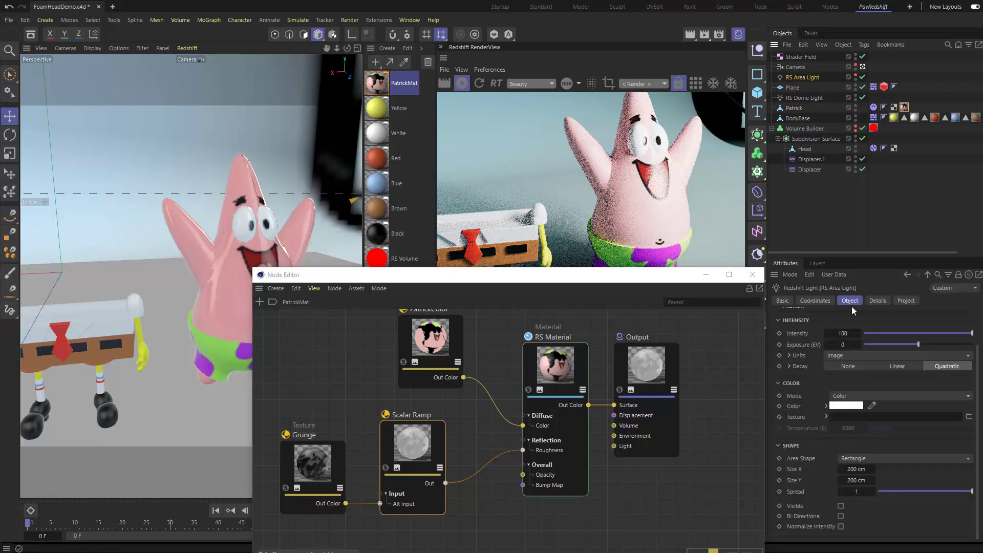
left_click(851, 336)
key("Return")
left_click_drag(272, 116, 264, 184, "alt")
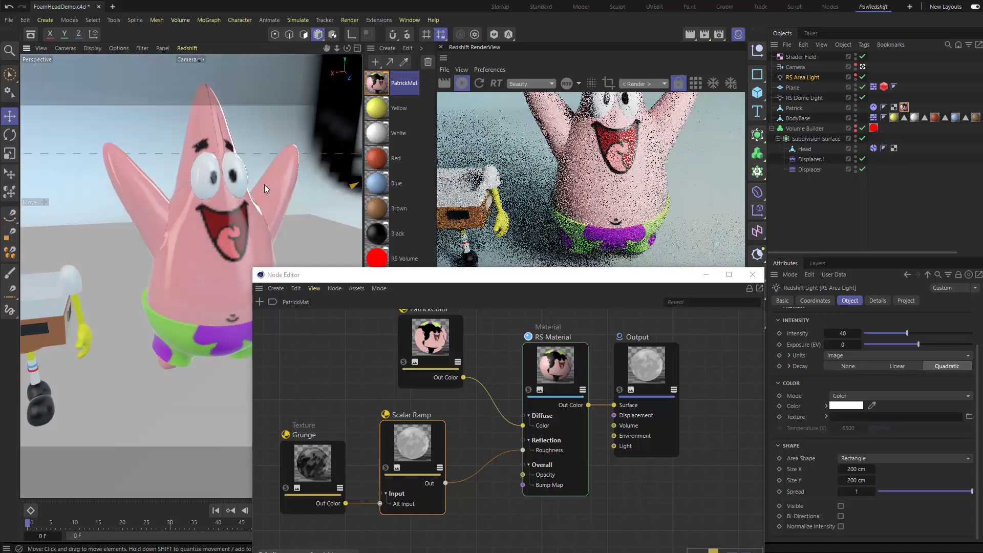
- Solo the Scalar Ramp again to preview the grunge roughness on Patrick
left_click(413, 440)
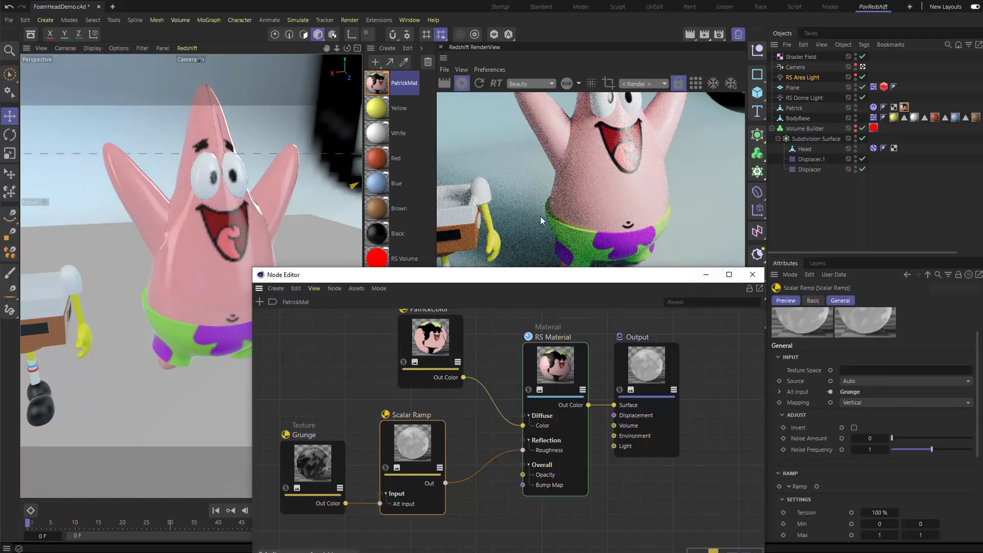
left_click(386, 468)
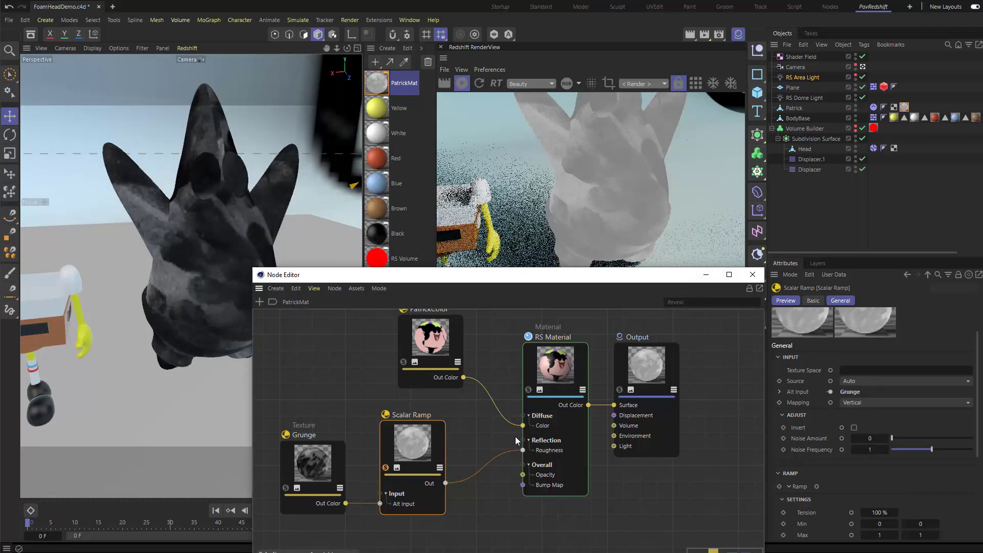
left_click_drag(270, 202, 257, 179, "alt")
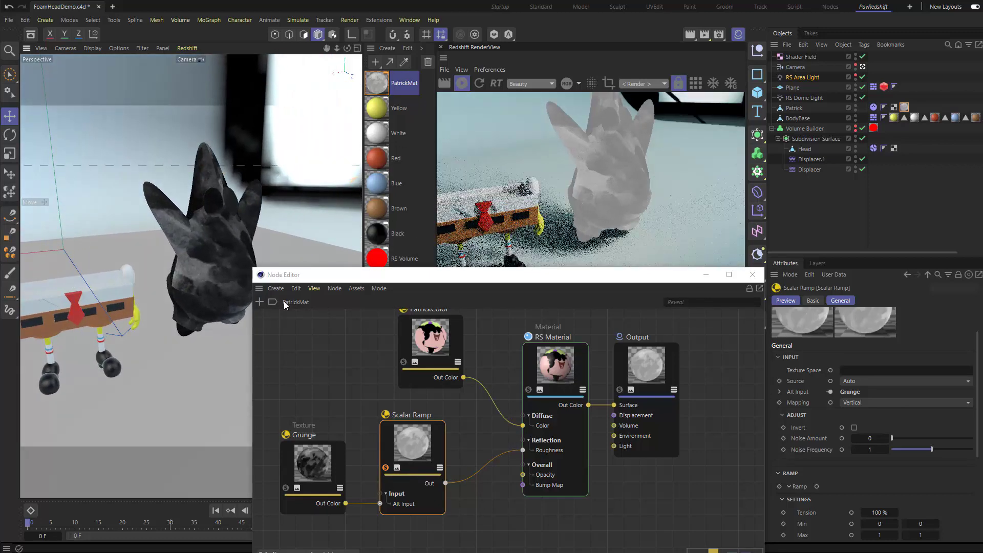
scroll(353, 381, "down", 2)
middle_click_drag(352, 381, 432, 389, "alt")
- Rearrange the Grunge and Scalar Ramp nodes and add a TriPlanar node to the graph
left_click_drag(493, 365, 499, 340)
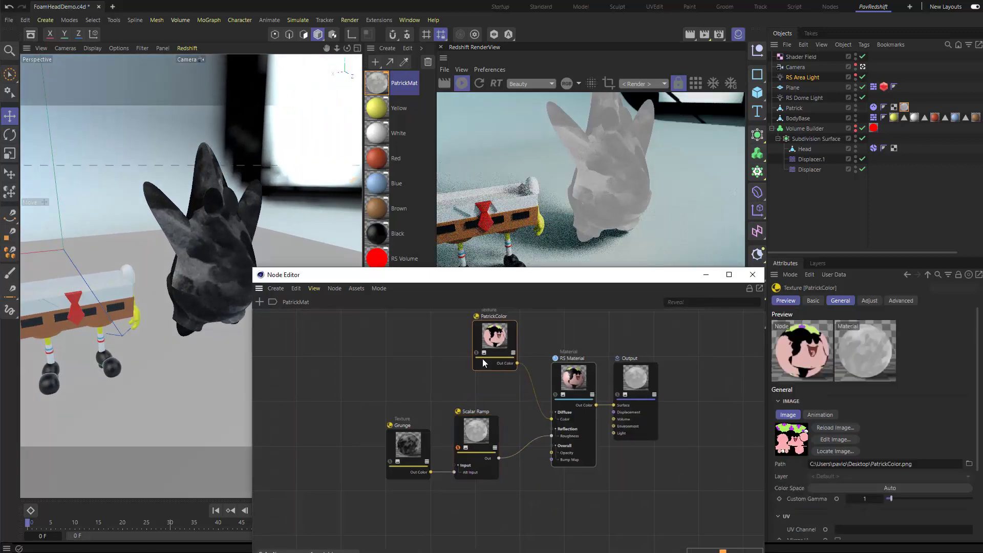
left_click_drag(382, 379, 469, 476)
left_click_drag(459, 441, 385, 461)
left_click(480, 422)
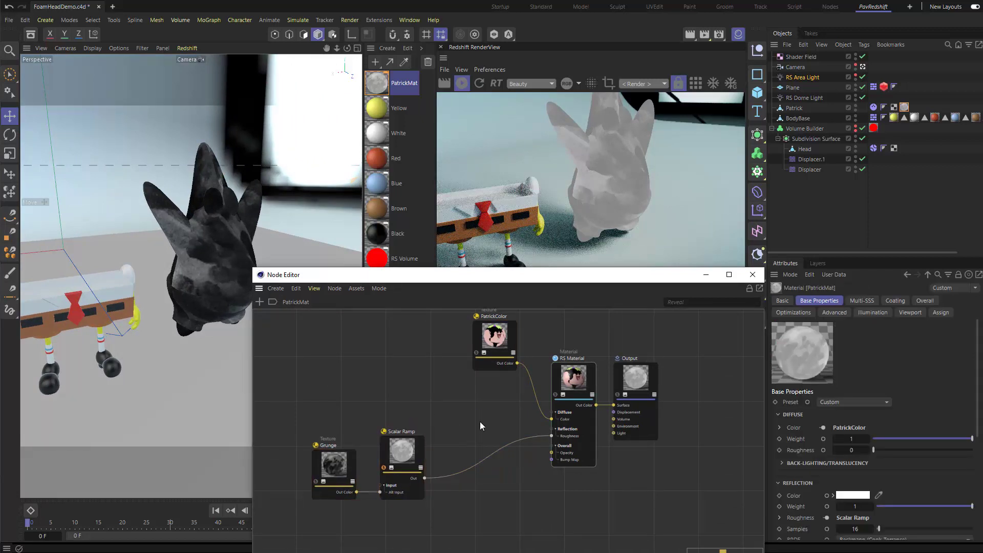
key("shift+c")
type("triplan")
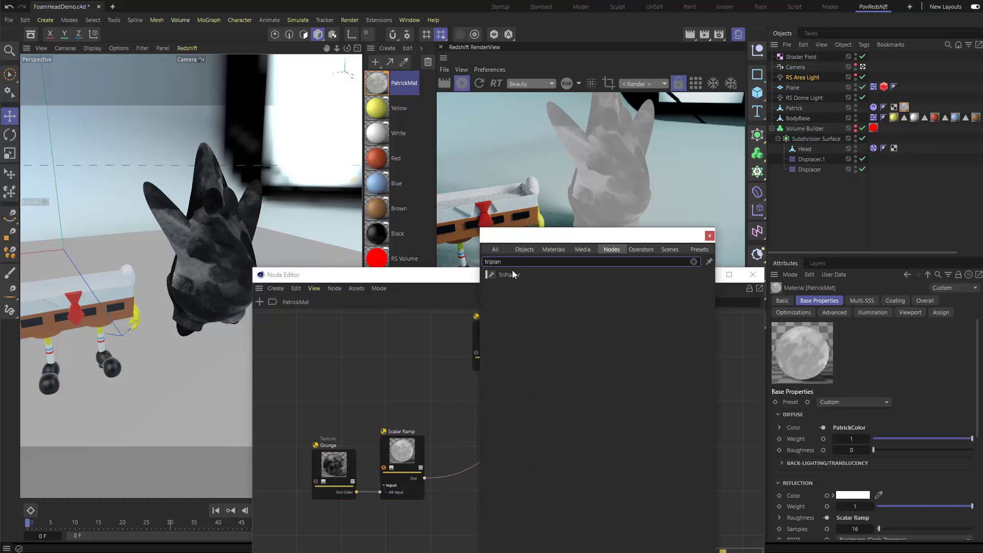
left_click_drag(512, 275, 484, 404)
left_click(710, 235)
- Feed the Scalar Ramp into TriPlanar's Image X and TriPlanar's output into roughness, previewing it at 0.01 scale
left_click_drag(425, 478, 475, 416)
mouse_move(524, 426)
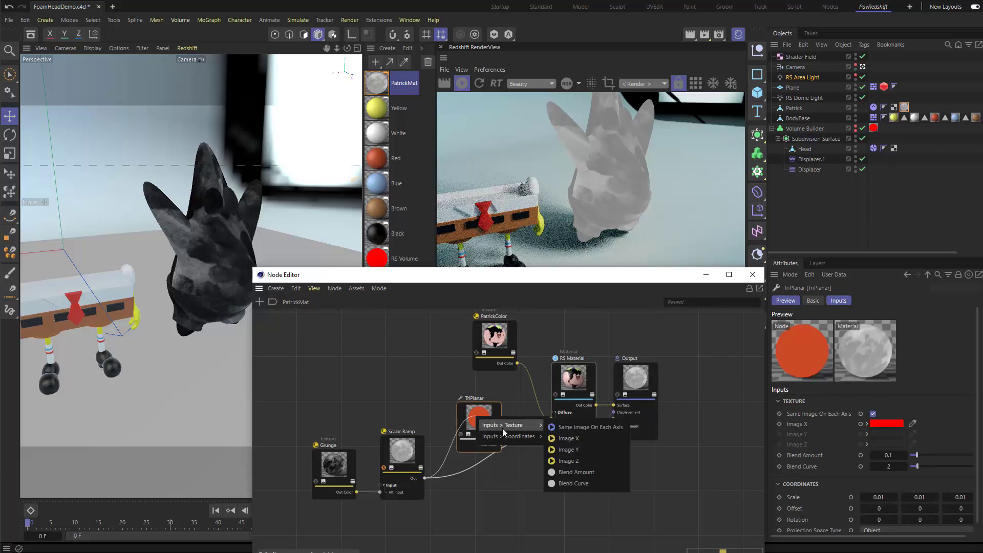
left_click(564, 438)
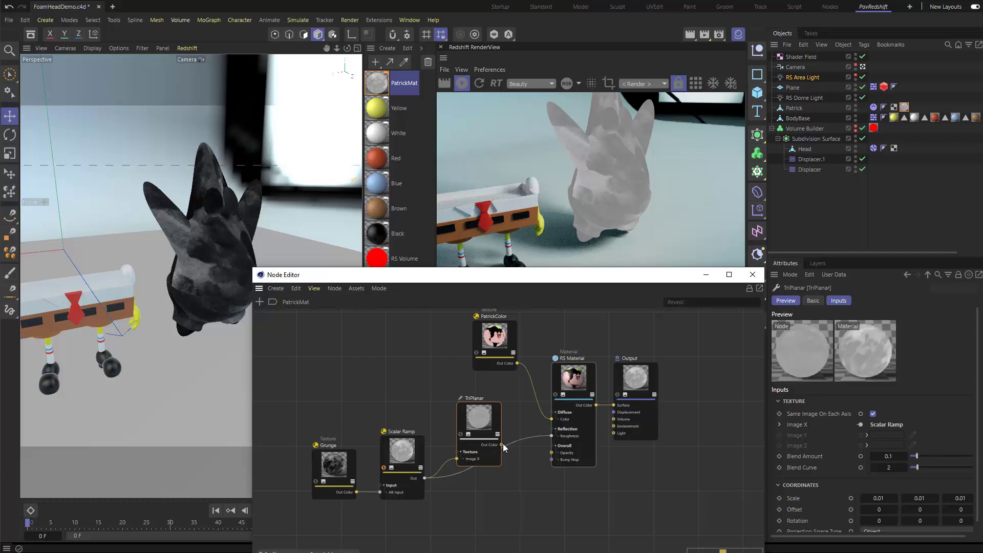
left_click_drag(502, 445, 553, 437)
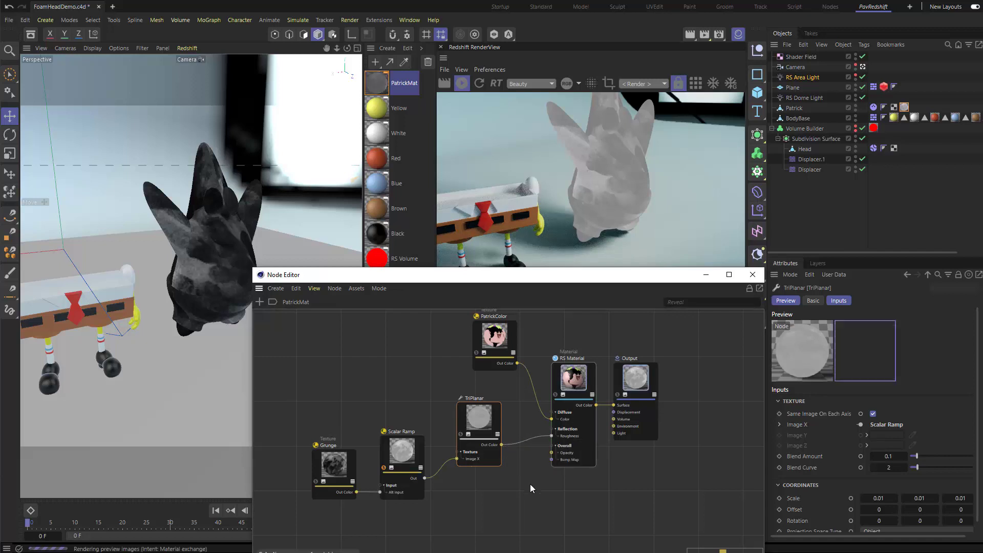
left_click(461, 435)
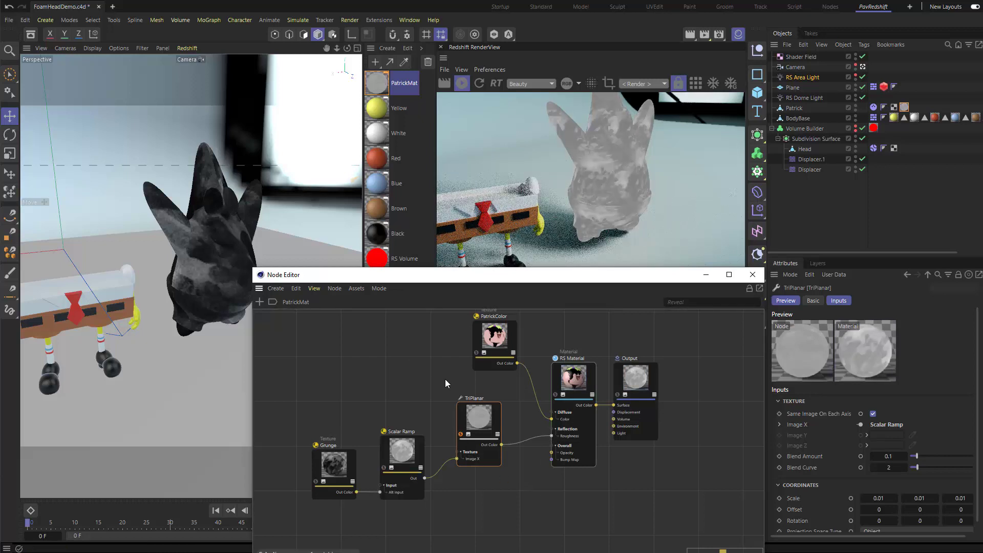
middle_click_drag(445, 380, 433, 378)
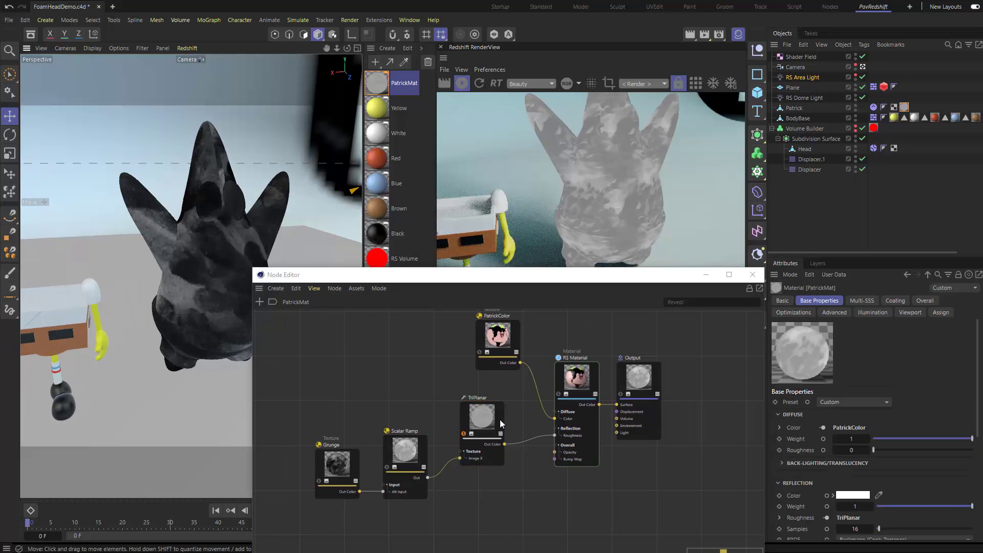
left_click(487, 416)
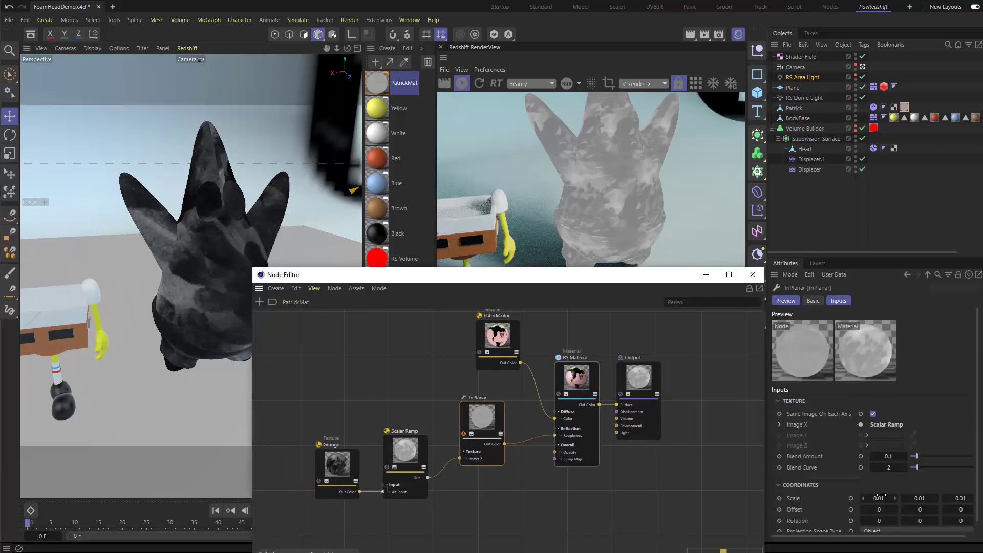
- Add a Float Value node and wire its Result into the TriPlanar's Coordinates Scale
left_click(951, 499)
left_click(420, 398)
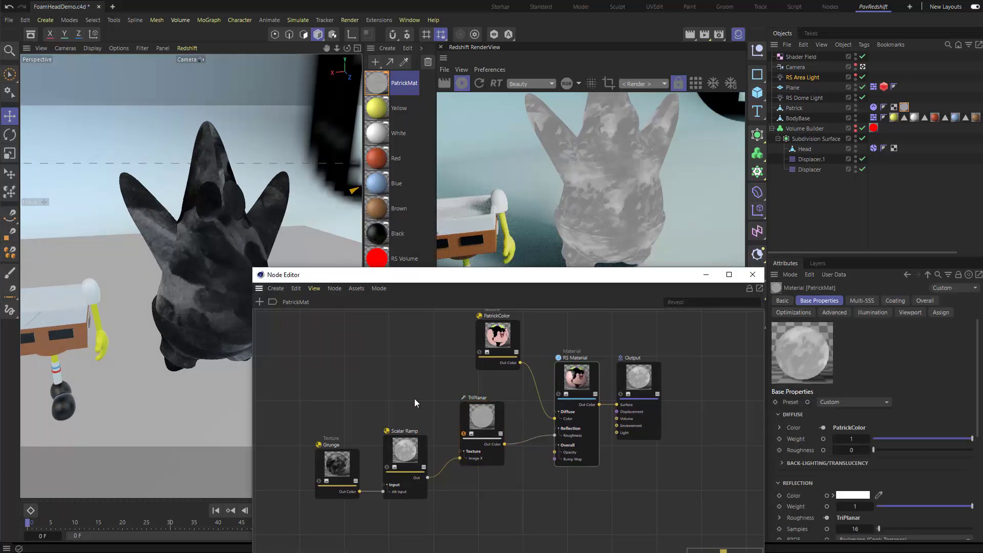
key("shift+c")
type("value")
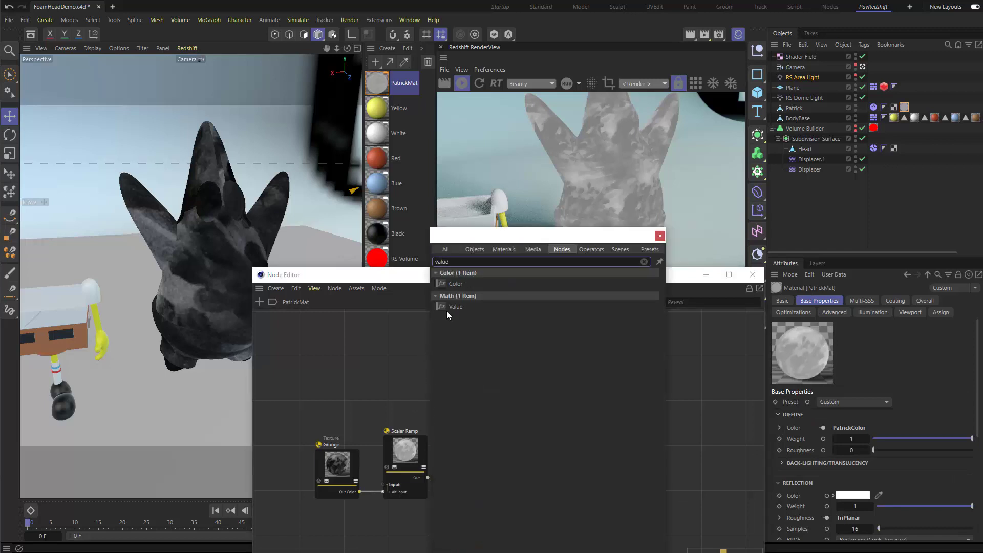
left_click_drag(453, 307, 397, 353)
left_click(660, 236)
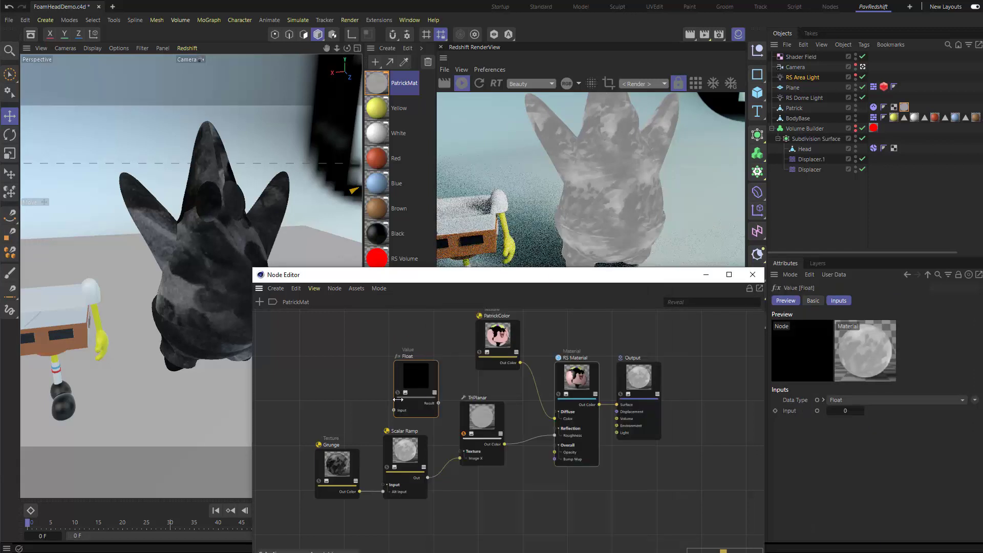
left_click(404, 392)
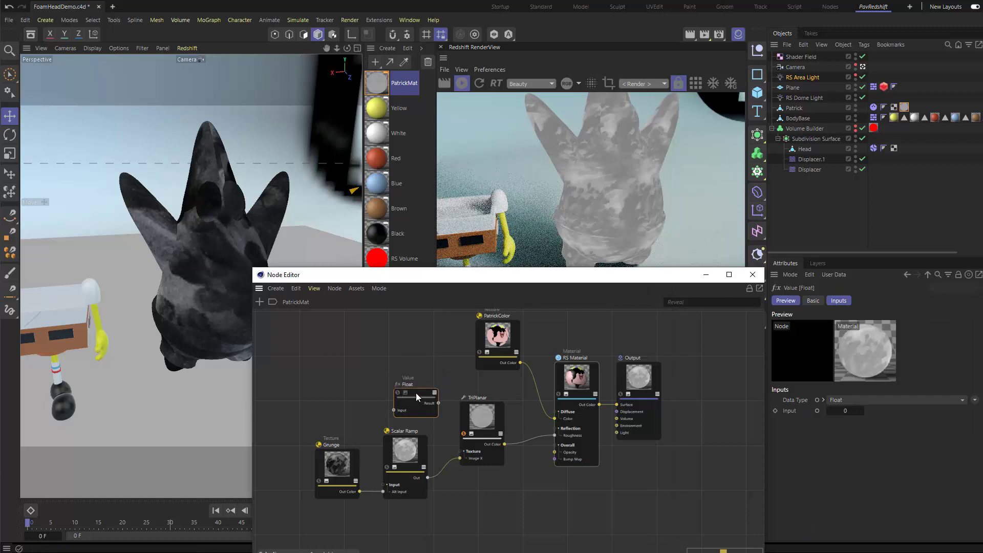
left_click_drag(423, 398, 565, 440)
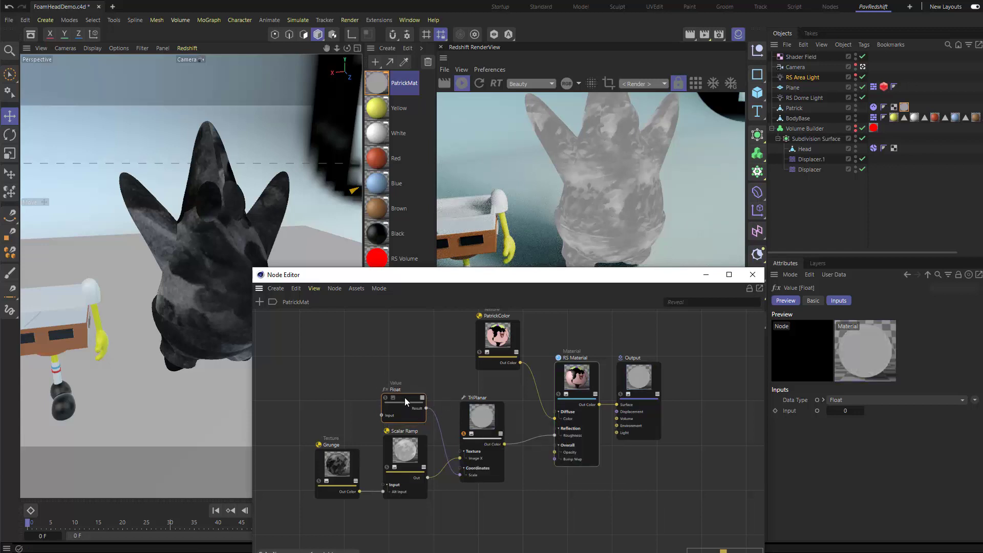
left_click_drag(404, 397, 407, 511)
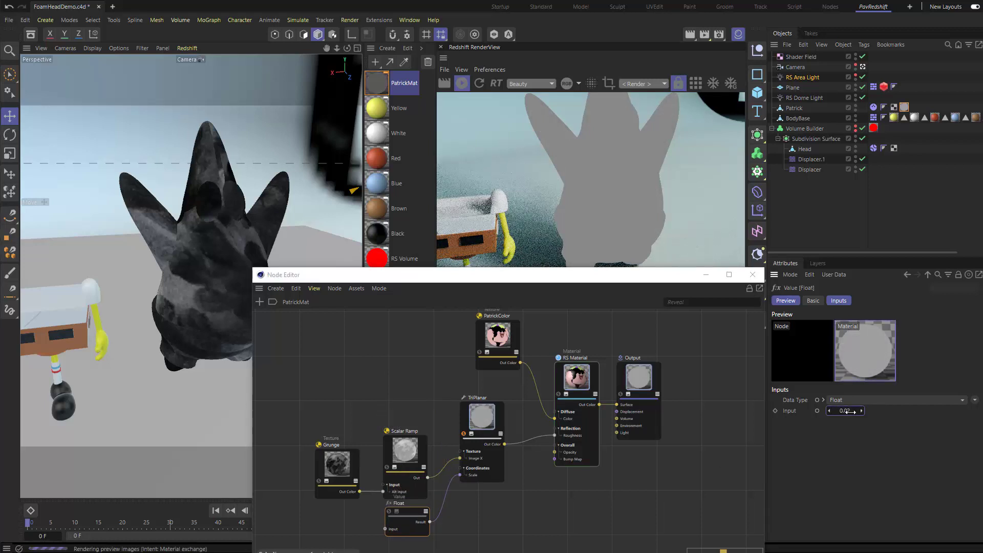
- Set the Float input to 0.008, after trying 0.15 and 0.0145
double_click(850, 412)
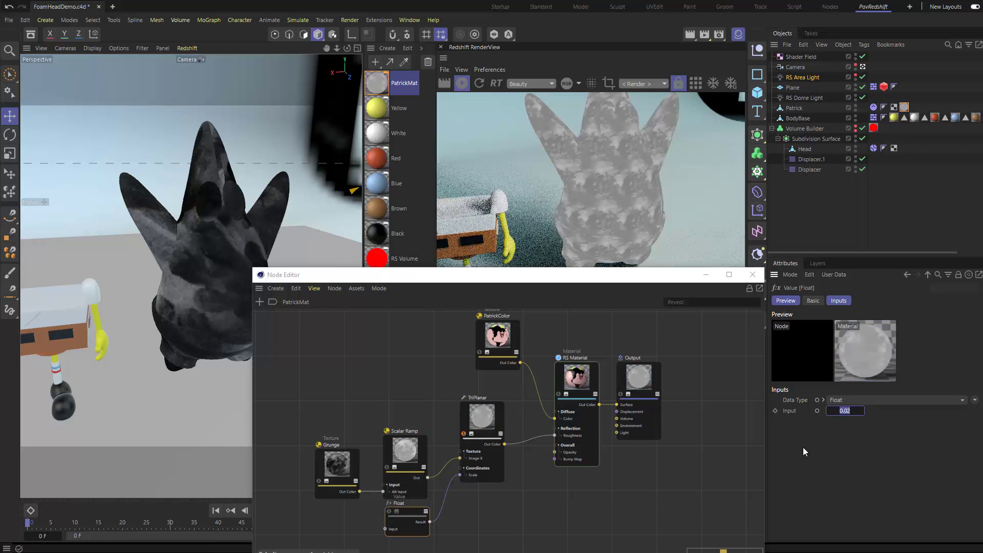
type("0.15")
key("Return")
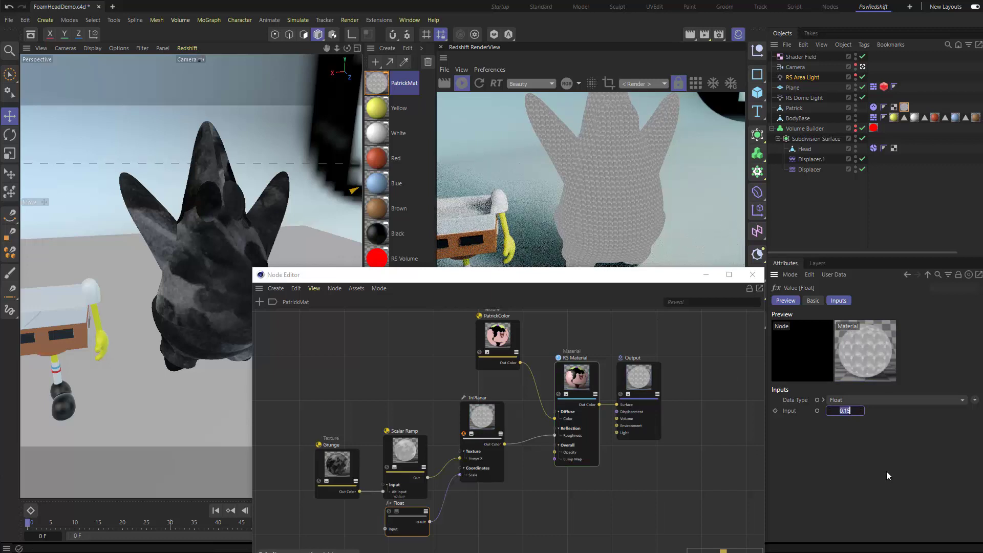
type("0.0145")
key("Return")
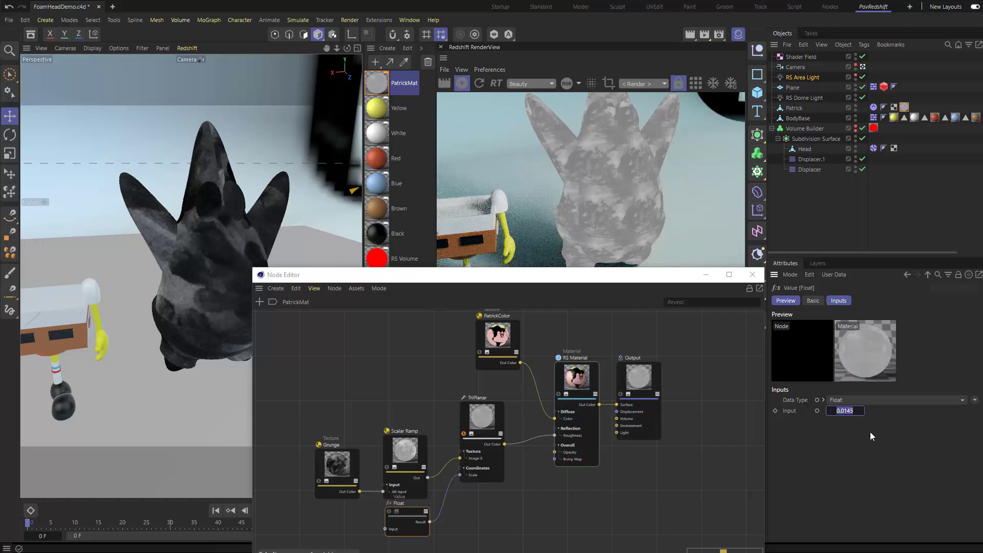
key("BackSpace")
type("0.008")
key("Return")
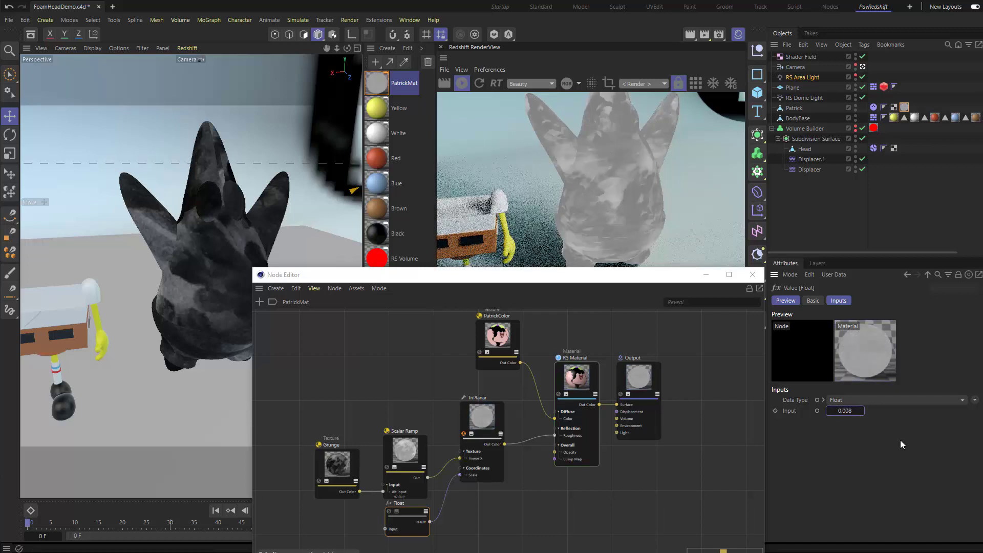
left_click_drag(258, 200, 290, 206, "alt")
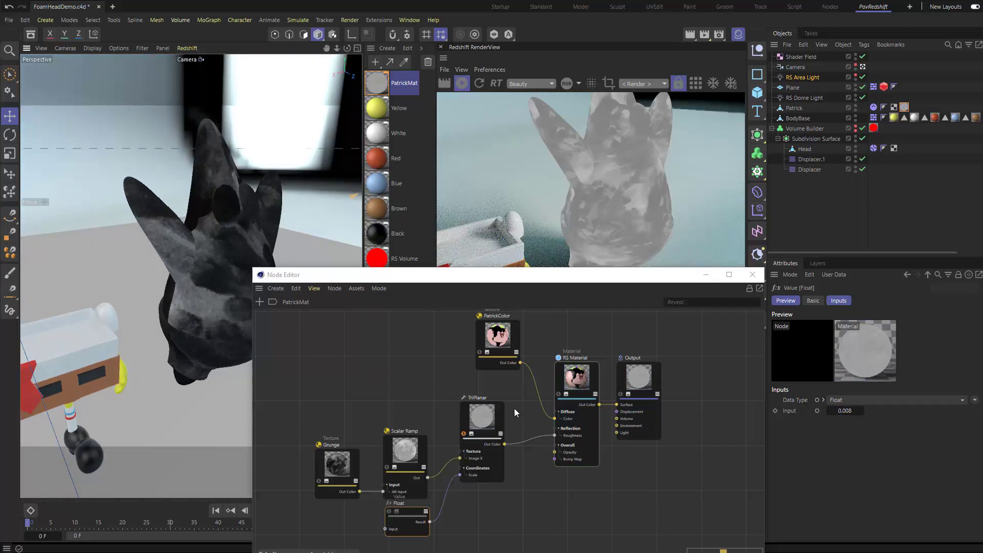
- Drag the TriPlanar Blend Amount from 0.1 to 0.544 and view Patrick's head from the front
left_click(480, 422)
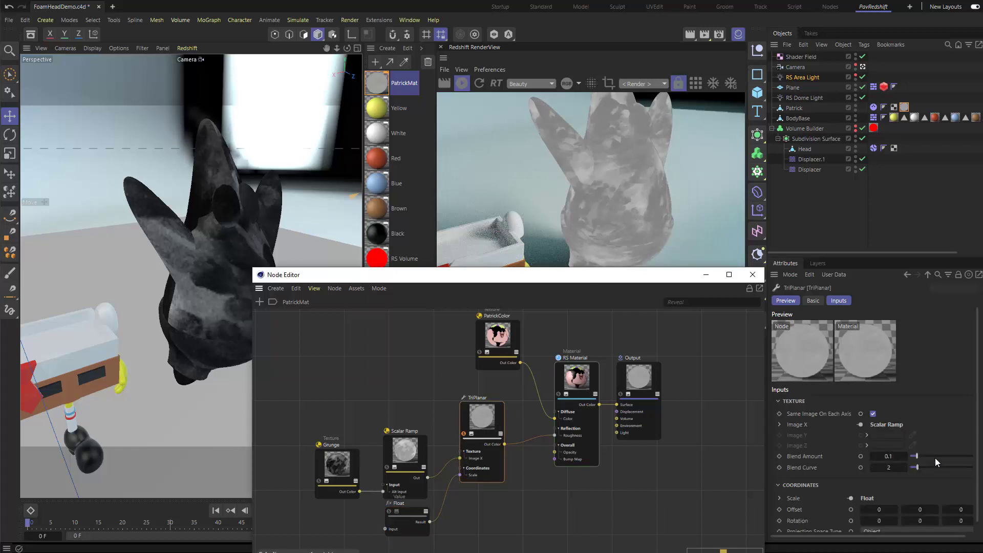
left_click_drag(935, 456, 949, 458)
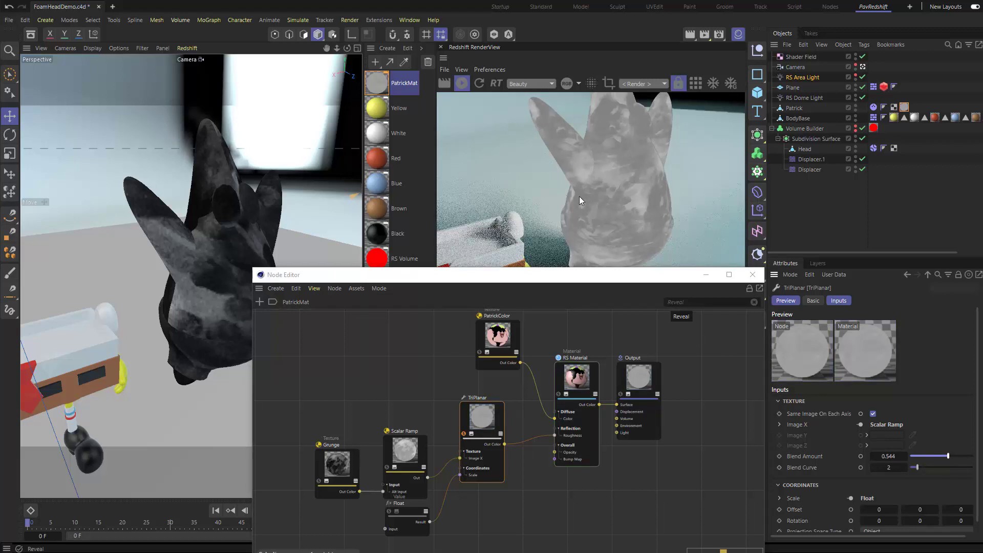
left_click_drag(293, 210, 224, 238, "alt")
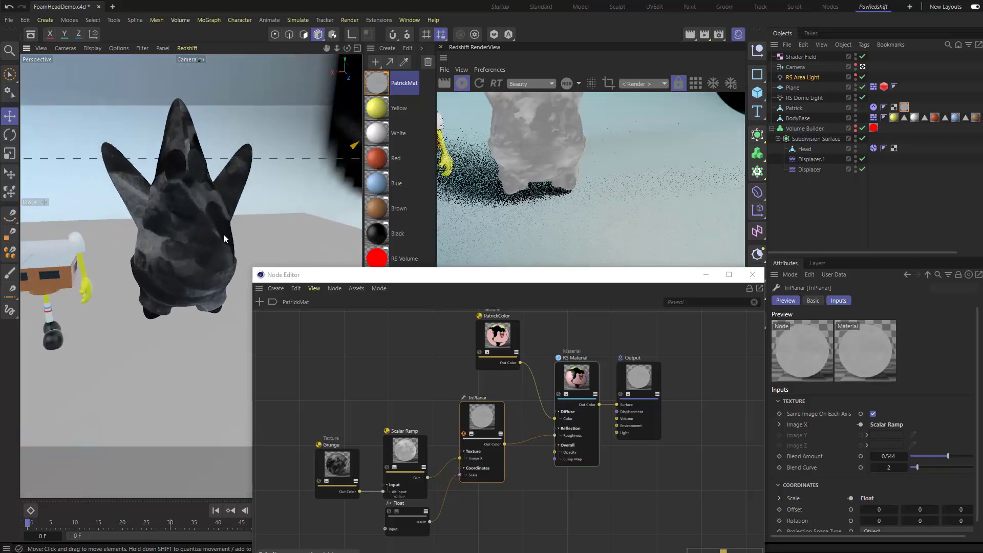
- Exit the roughness preview and select the Grunge, Scalar Ramp, Float and TriPlanar nodes
left_click(464, 435)
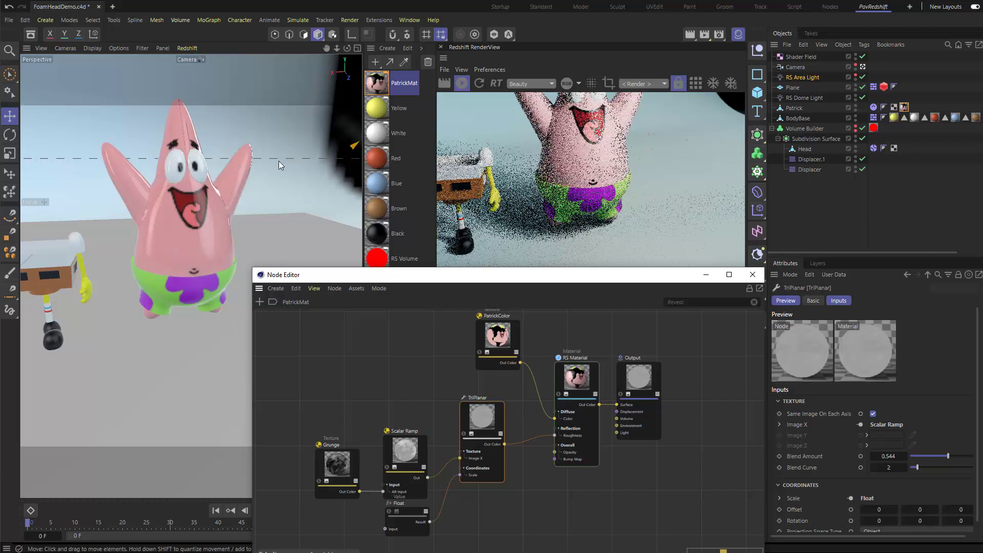
middle_click_drag(238, 217, 270, 227, "alt")
scroll(410, 379, "down", 1)
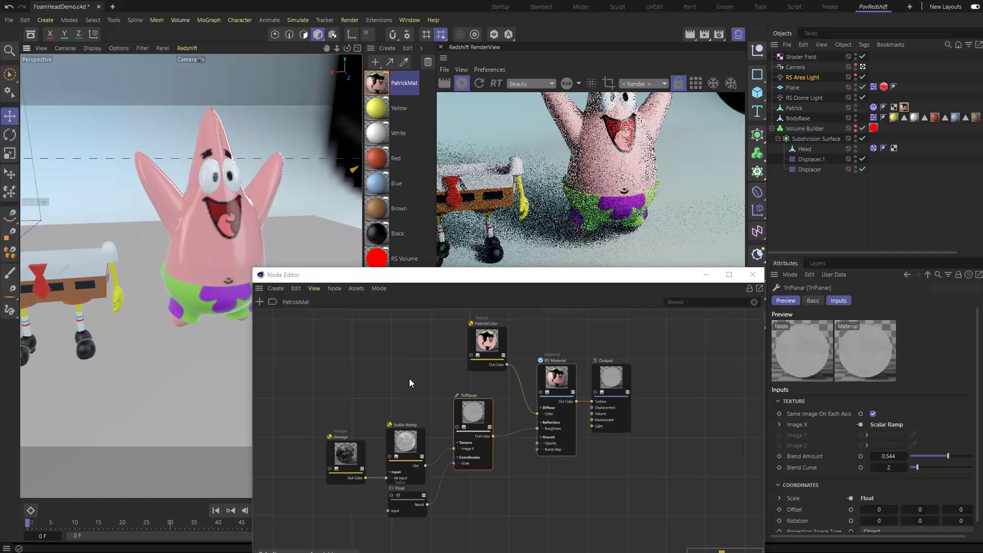
scroll(410, 382, "down", 1)
left_click_drag(318, 378, 464, 517)
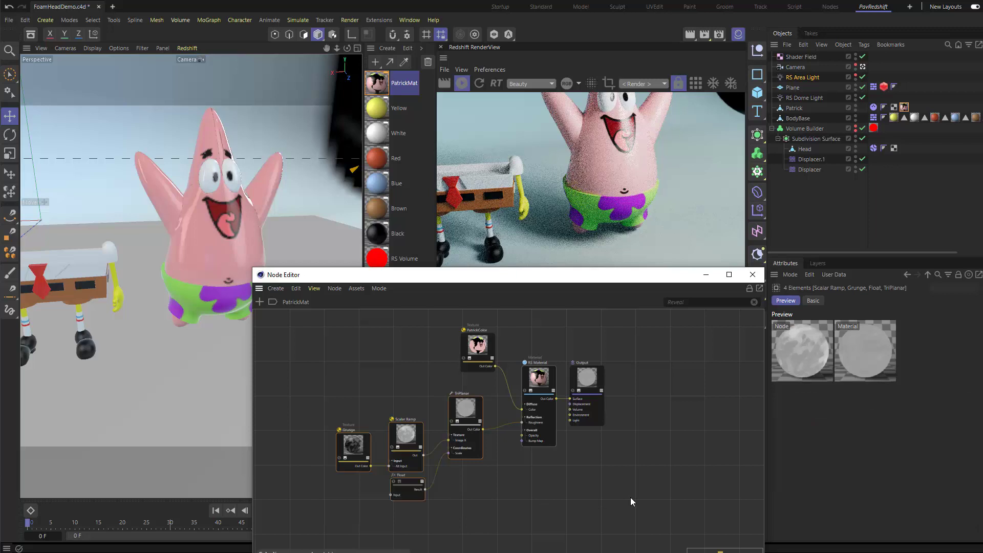
- Paste the four roughness nodes into the head's RS Material graph
left_click_drag(553, 280, 573, 394)
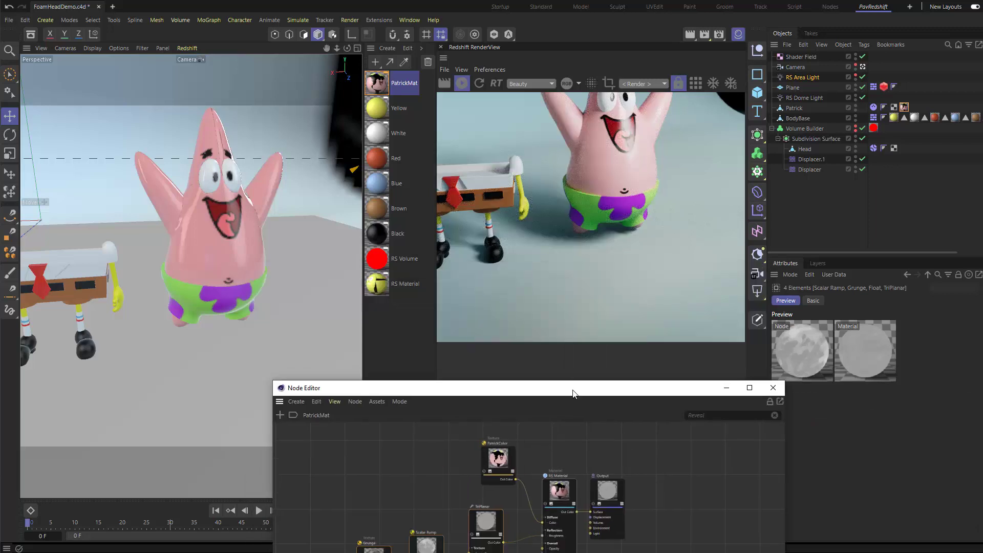
left_click(379, 286)
left_click_drag(471, 393, 466, 147)
middle_click_drag(533, 307, 703, 316)
key("ctrl+v")
left_click_drag(592, 322, 451, 288)
left_click(481, 321)
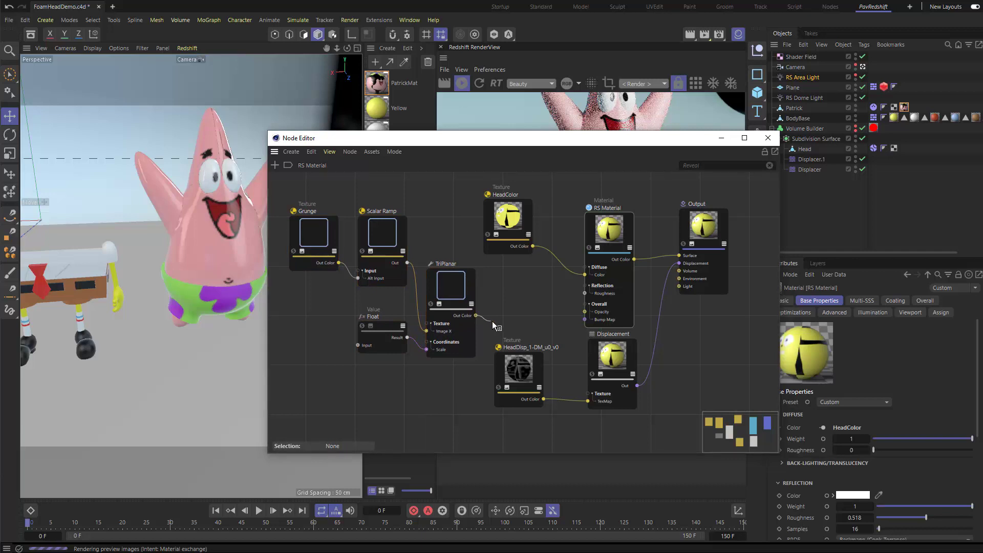
- Connect the pasted TriPlanar's Out Color to the head material's Reflection Roughness and close the Node Editor
left_click_drag(501, 327, 585, 293)
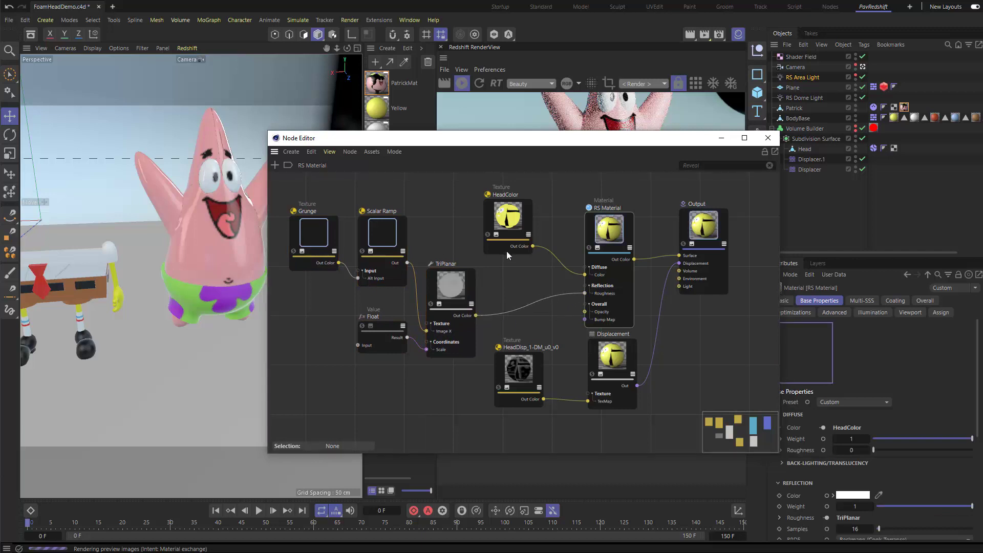
scroll(544, 243, "down", 2)
middle_click_drag(546, 235, 535, 266)
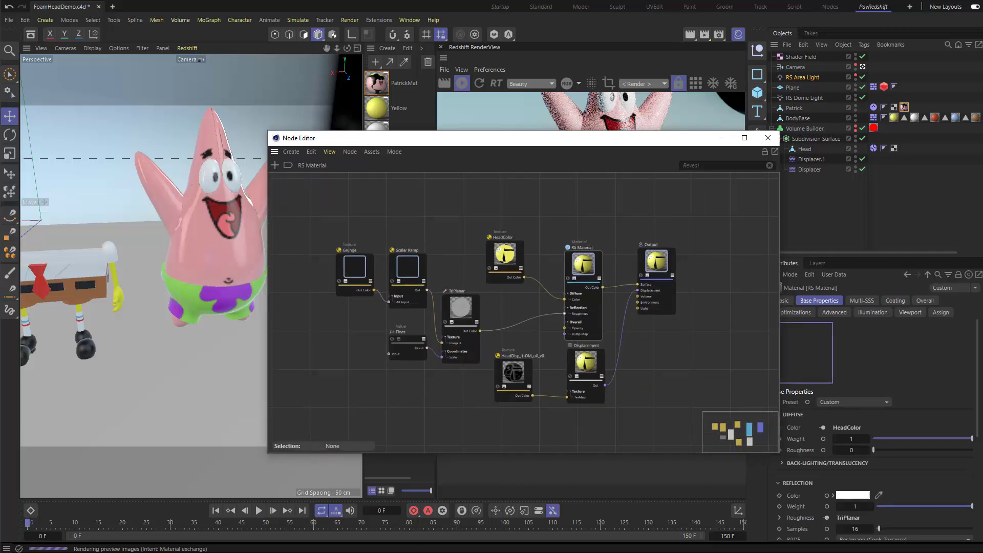
left_click(773, 142)
left_click_drag(283, 248, 204, 226, "alt")
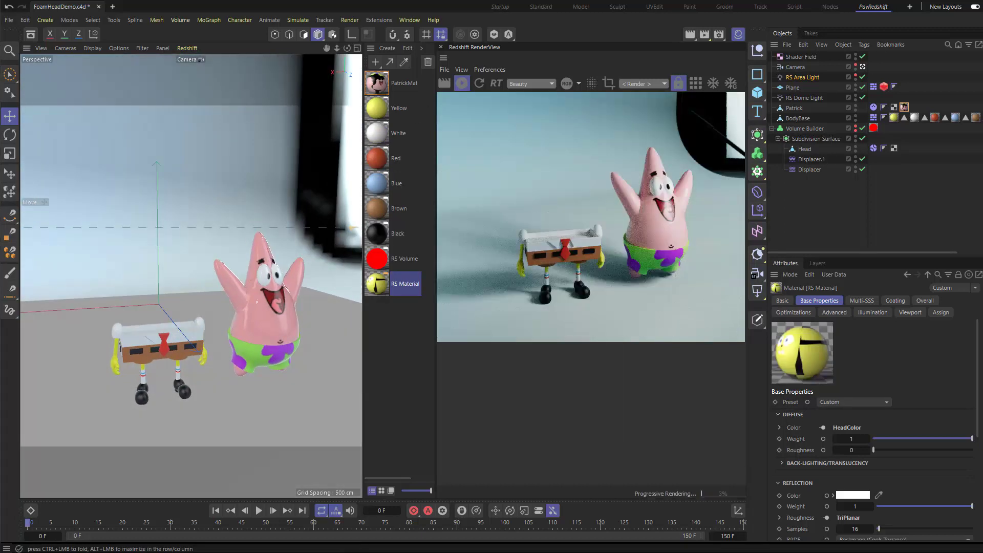
- Check the ArtStation reference in Chrome, then return to the full-length Redshift render of both characters
left_click_drag(395, 552, 373, 11)
scroll(340, 223, "up", 5)
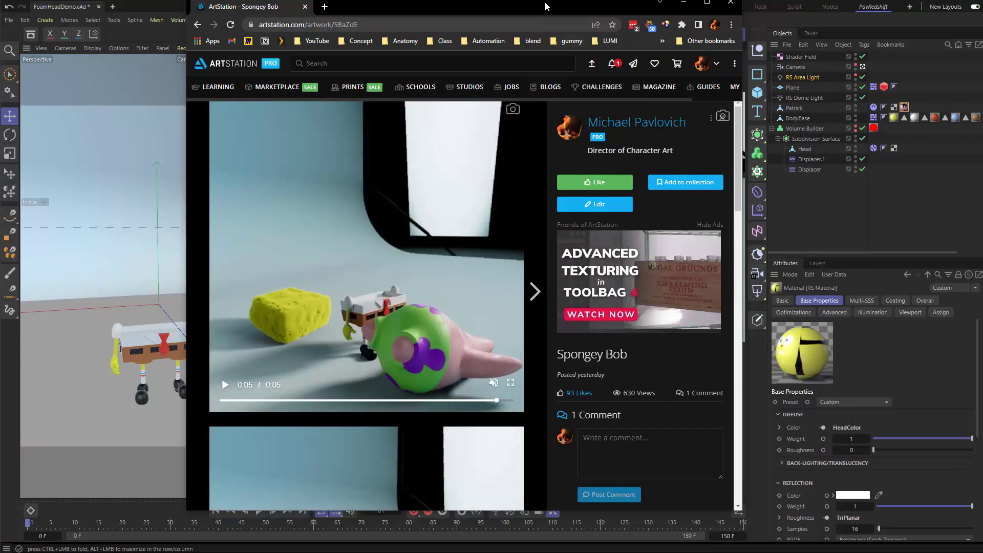
key("alt+Tab")
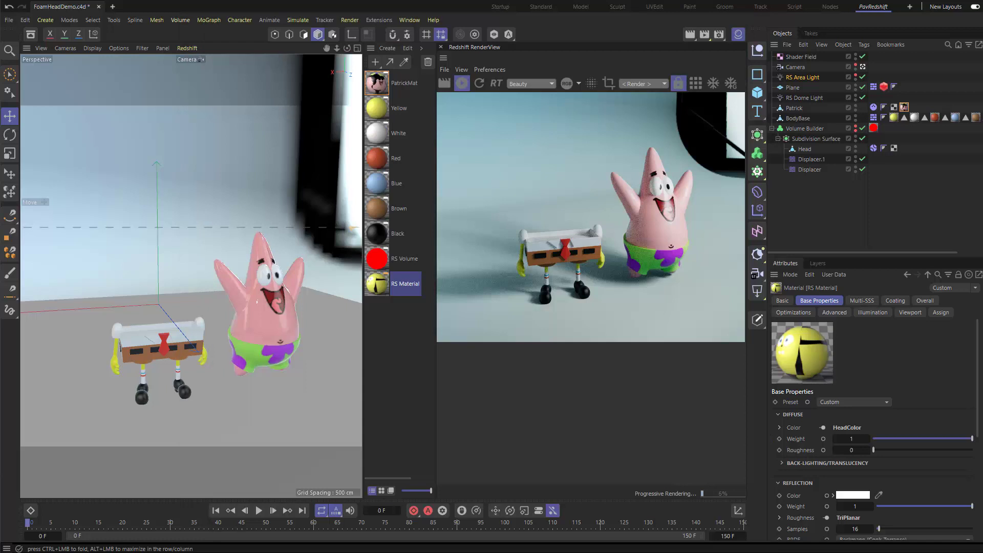